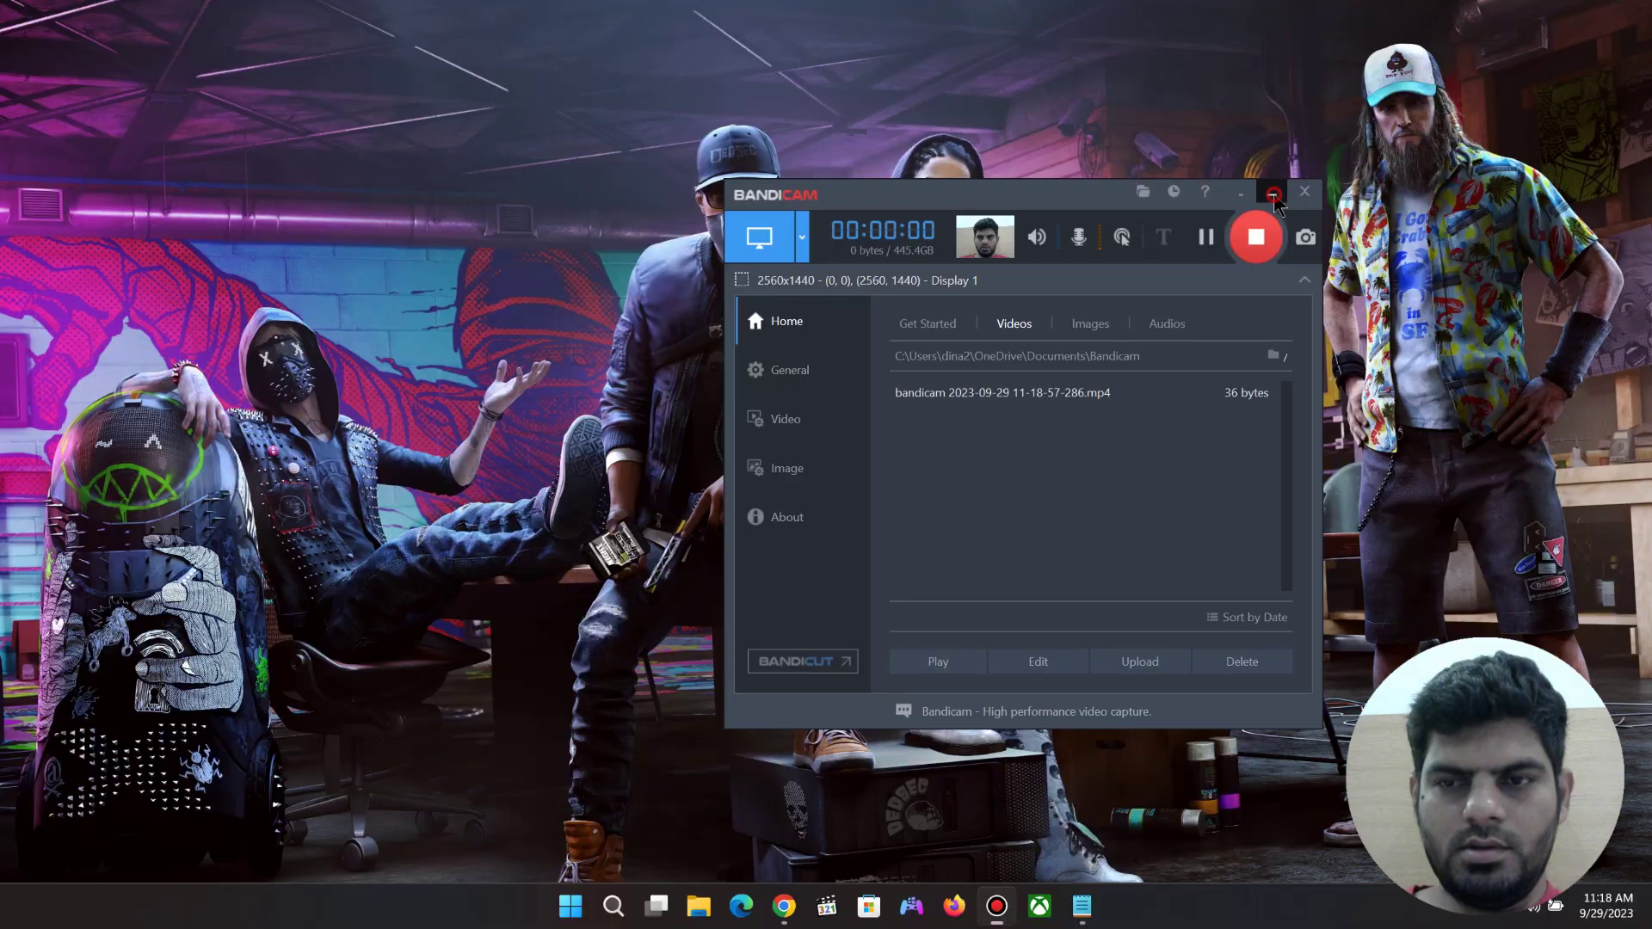
Minimize the Bandicam recorder window to clear the desktop
click(1273, 194)
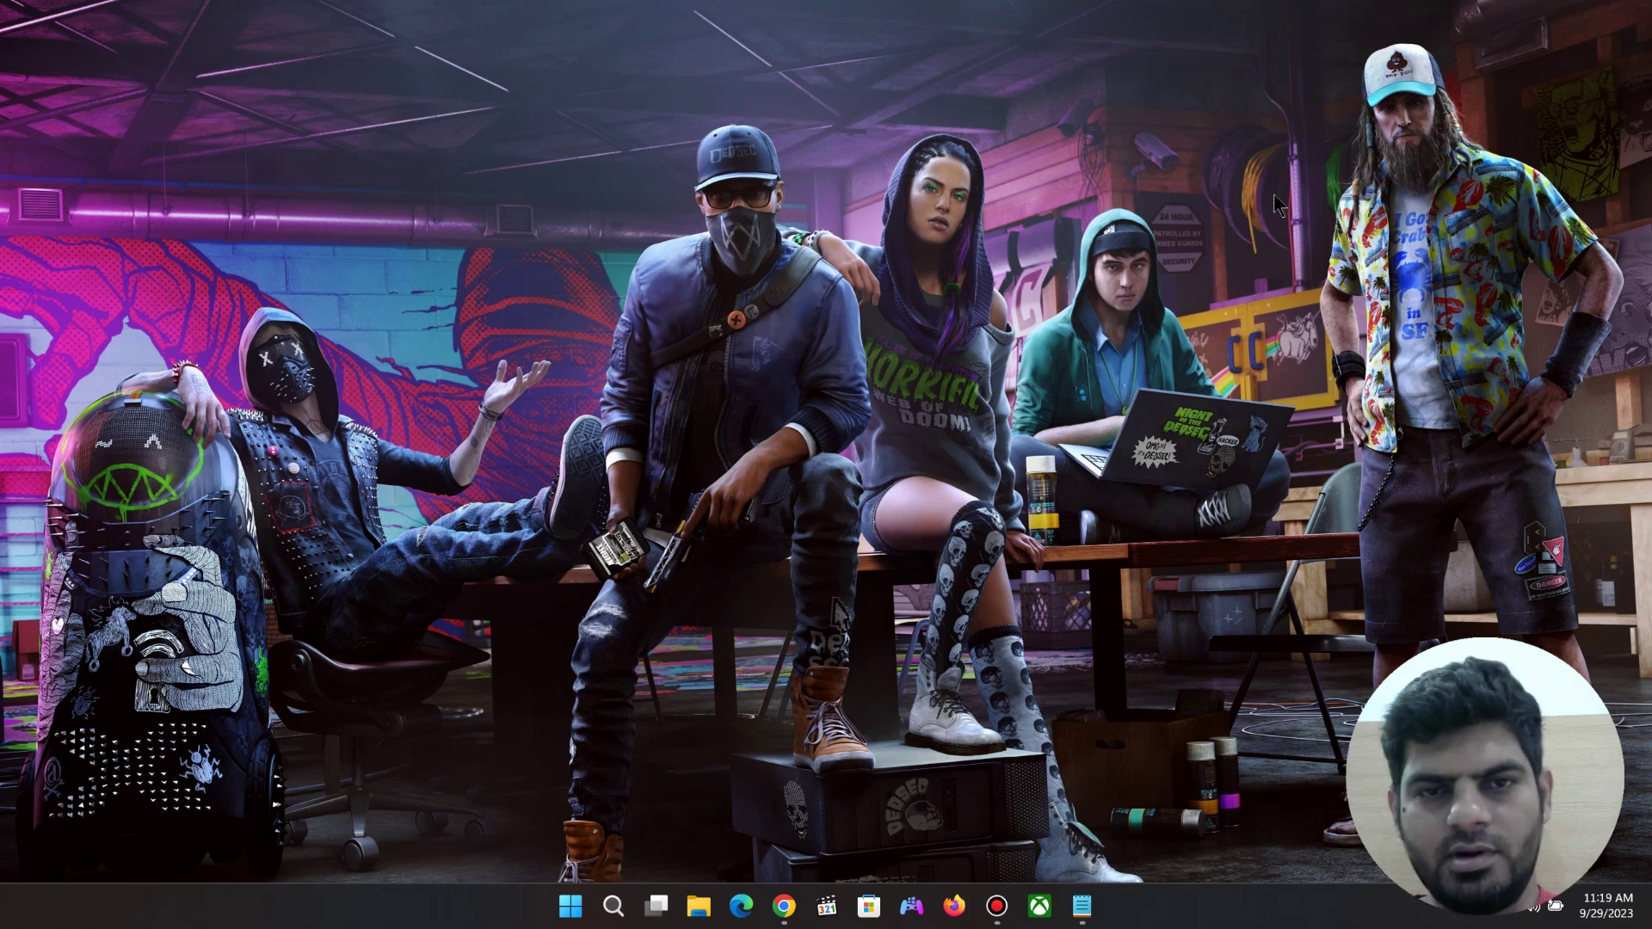
Play the channel's 'World No 1 Cyber Education AI Trailer' and pause it at 1:12
click(788, 917)
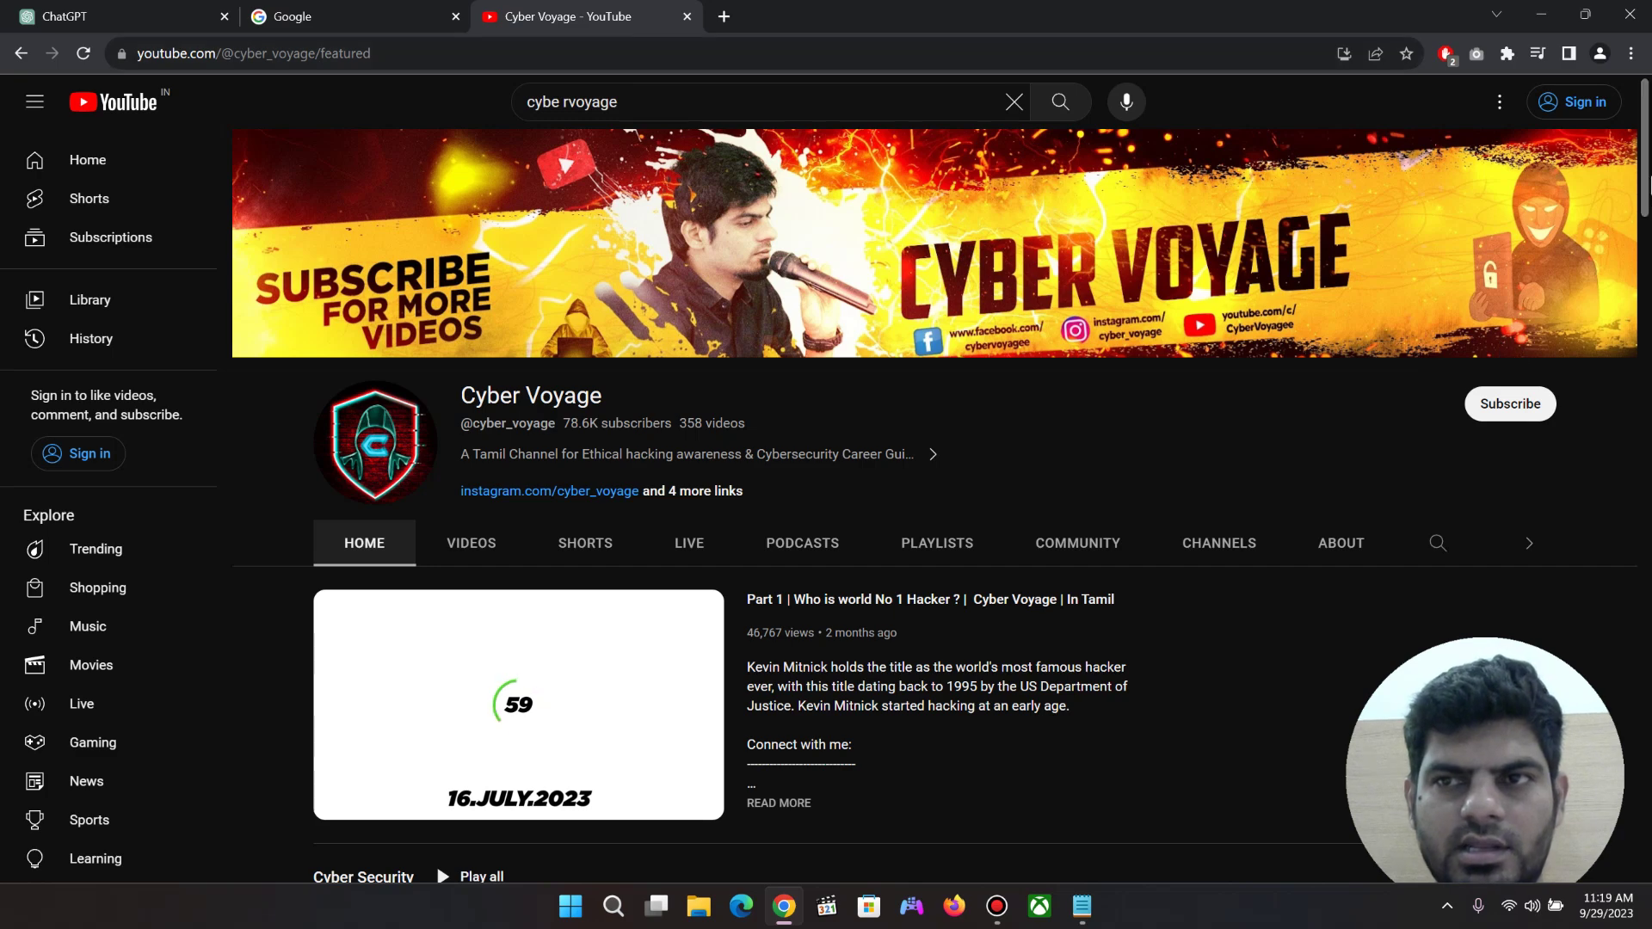
scroll(1334, 219, down, 5)
scroll(1334, 219, up, 2)
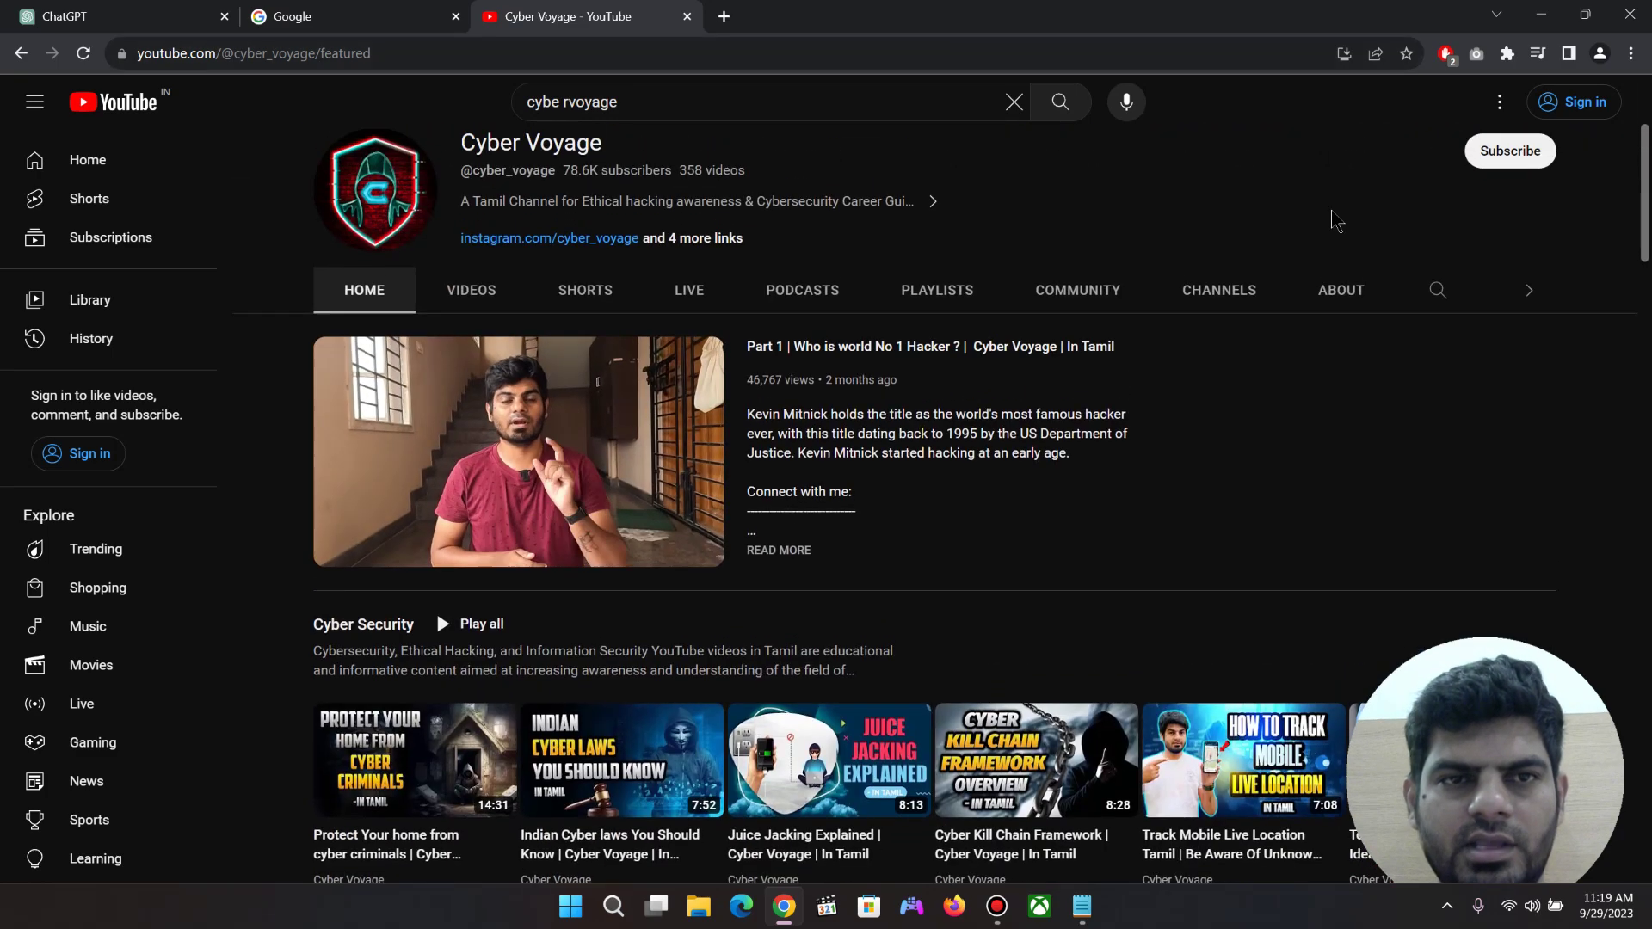
click(471, 290)
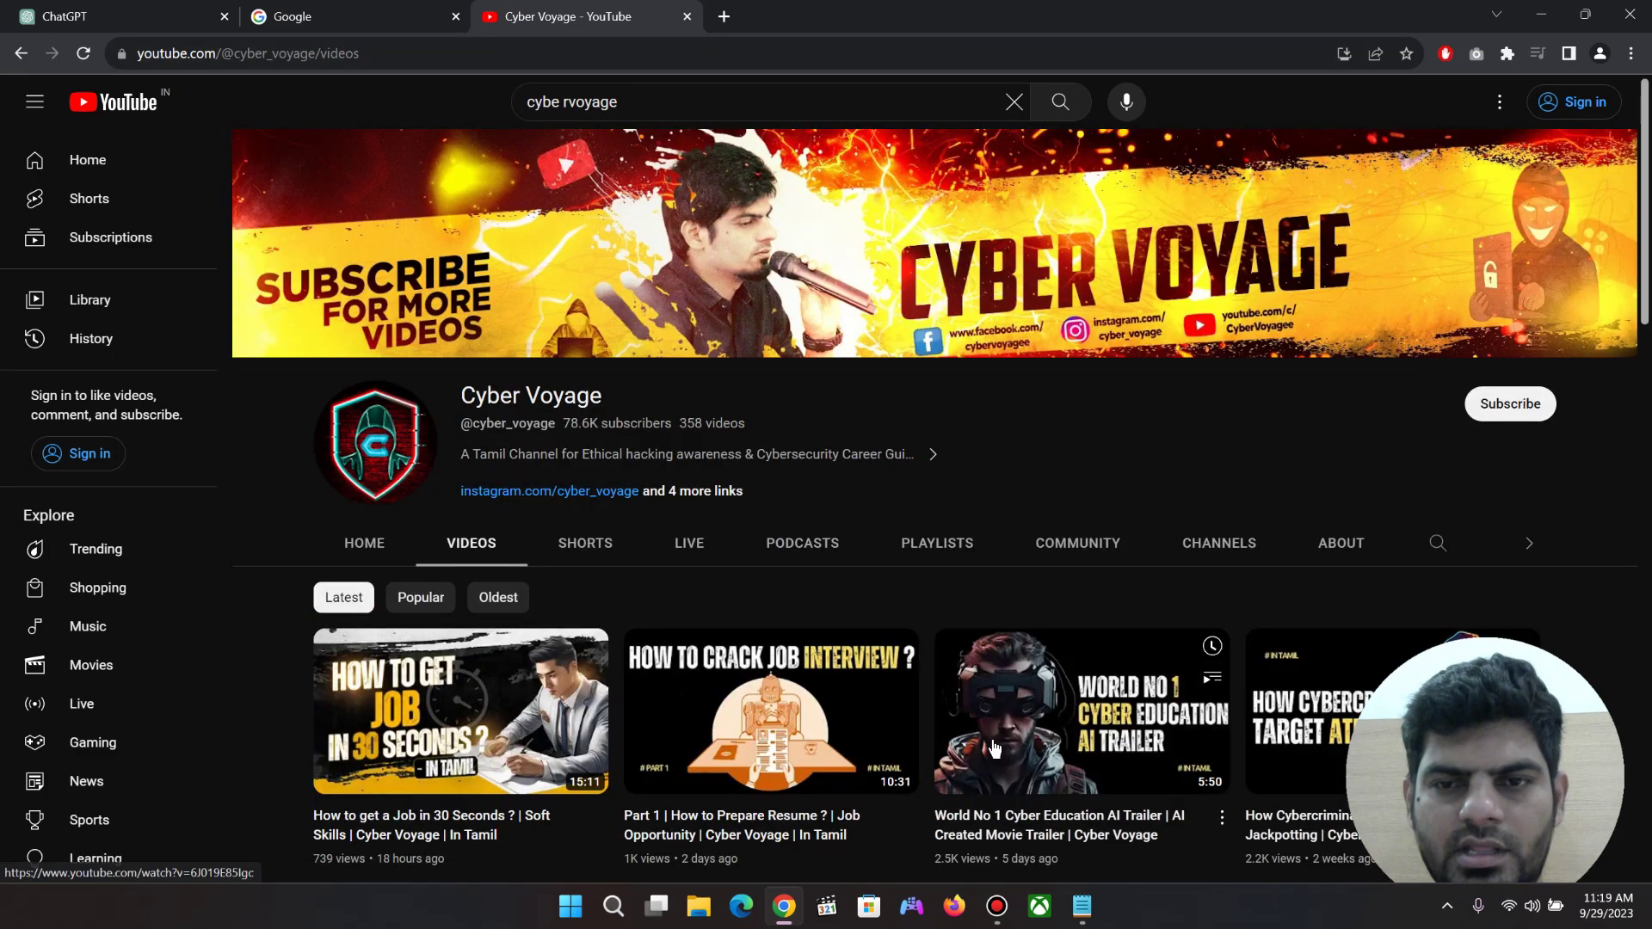
click(994, 749)
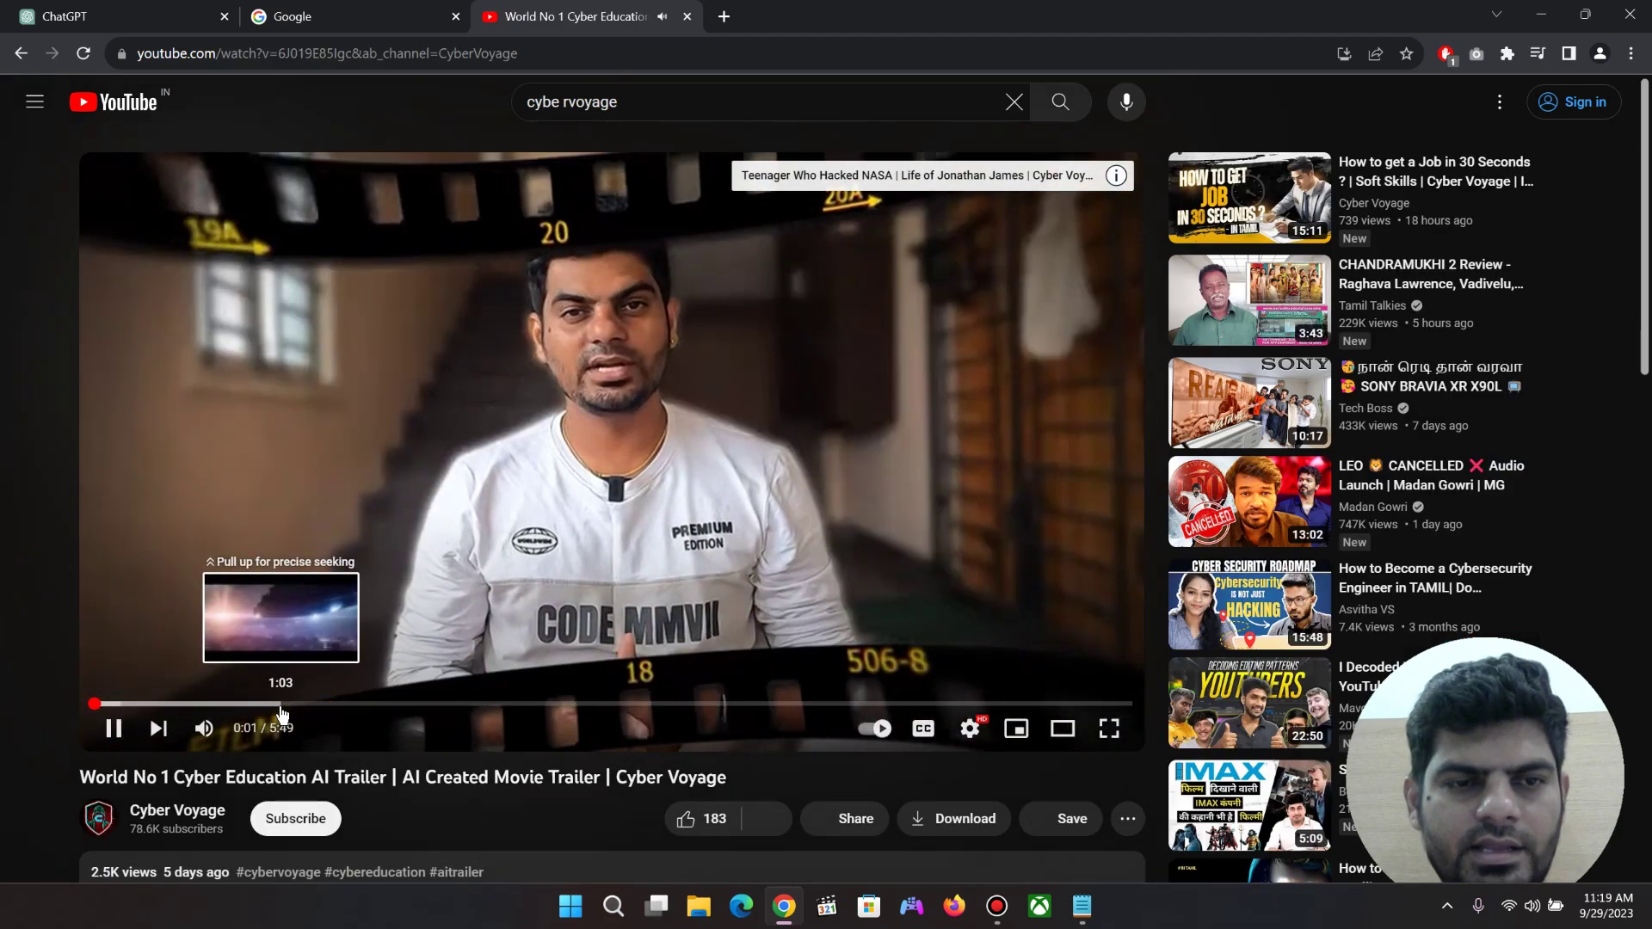
click(281, 707)
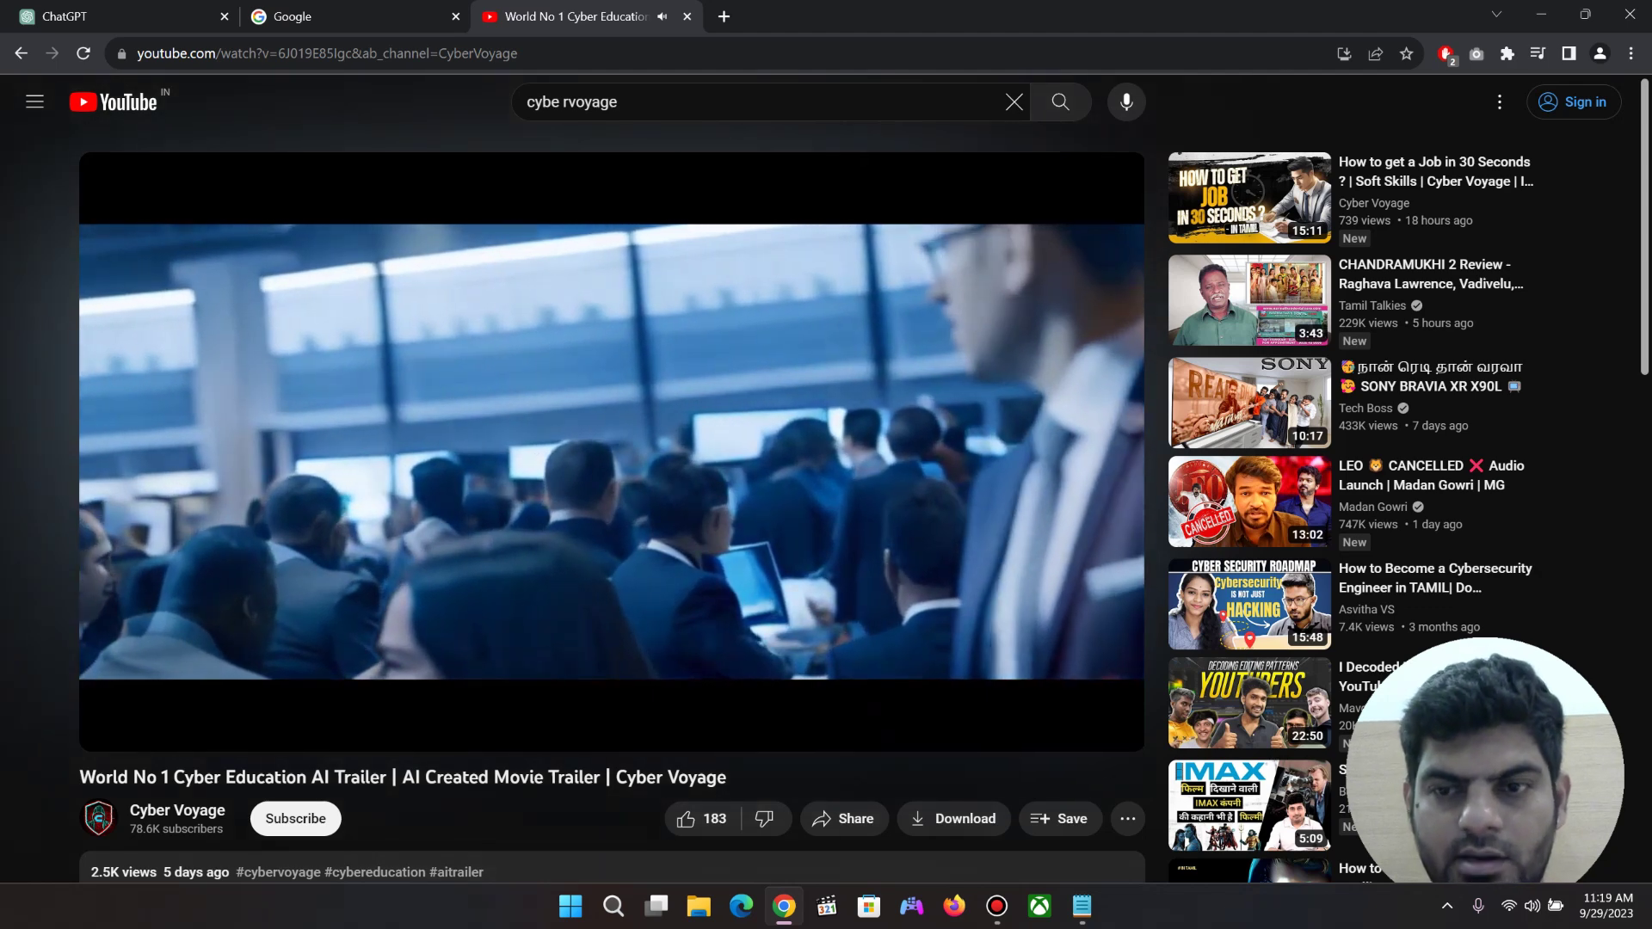
click(591, 404)
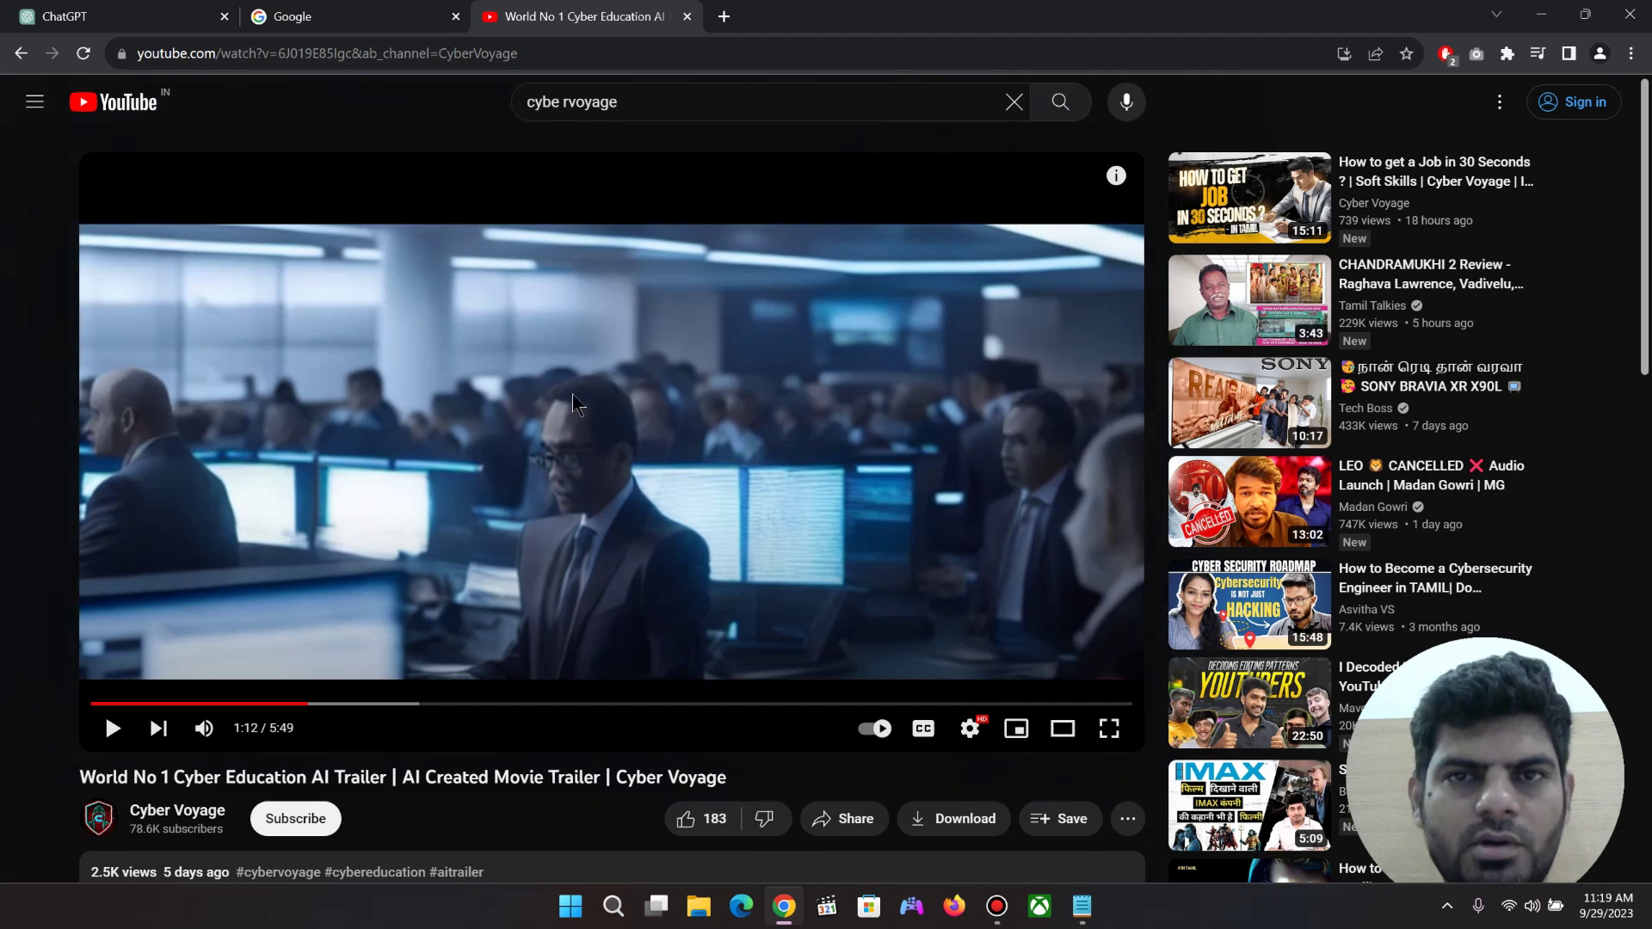
Ask ChatGPT for 10 AI trailer prompts about a toddler fighting aliens, then scroll to the answer's start
click(143, 27)
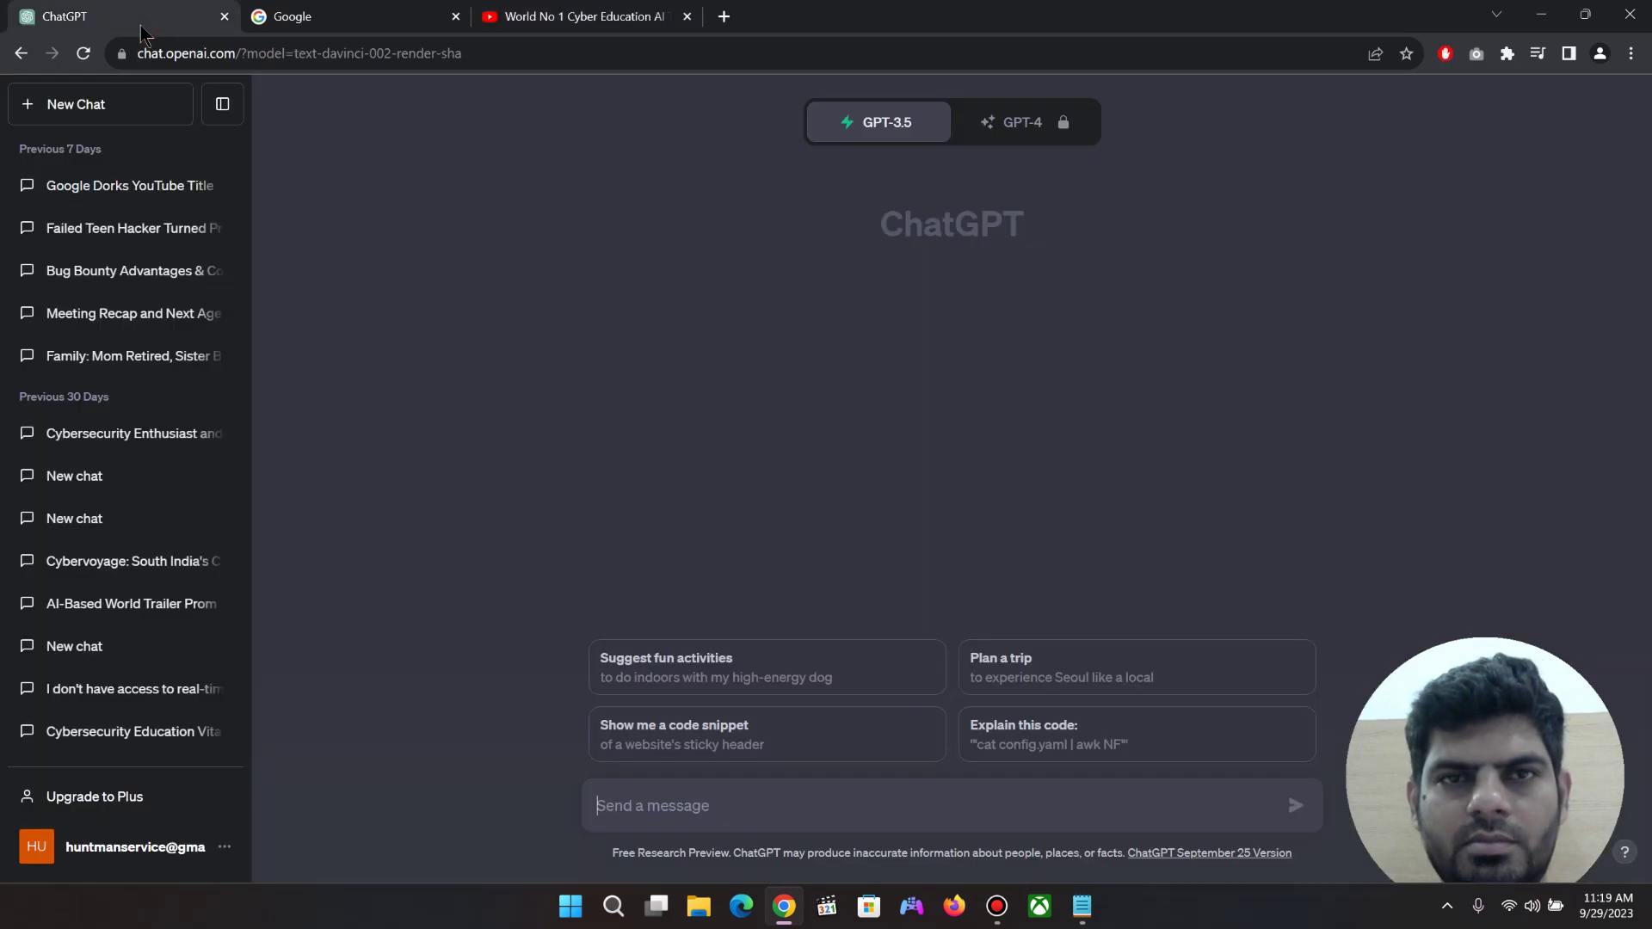
click(804, 804)
text(give me 10 ai prompt to generate ai trailer and the story contains toddler fighting with aliens)
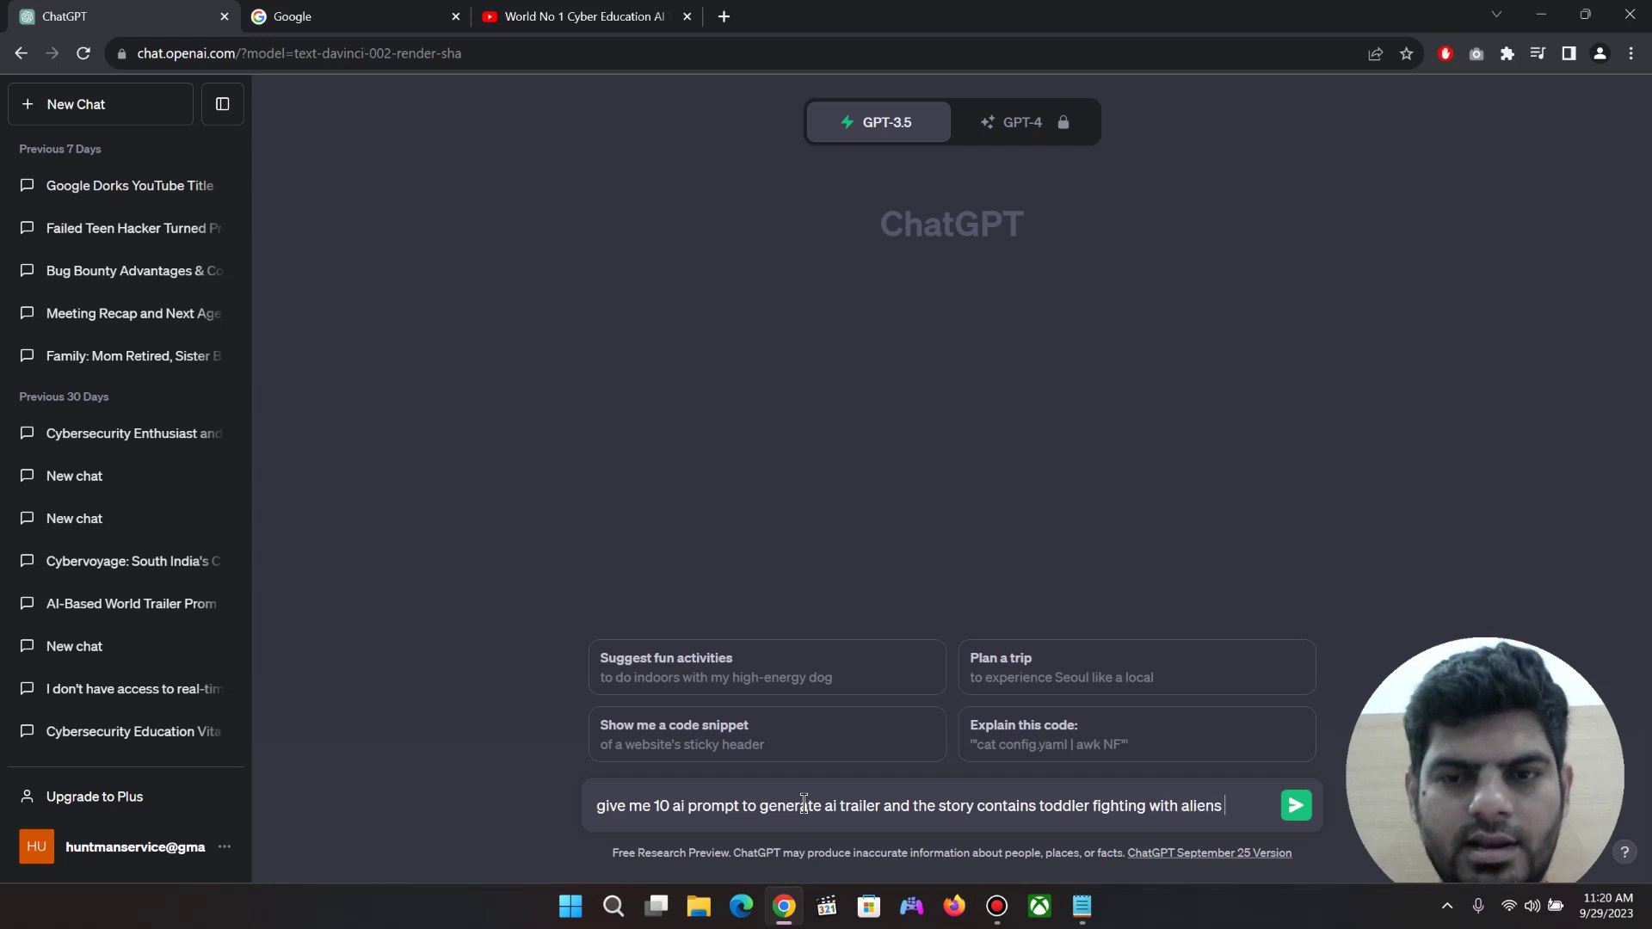
key(Return)
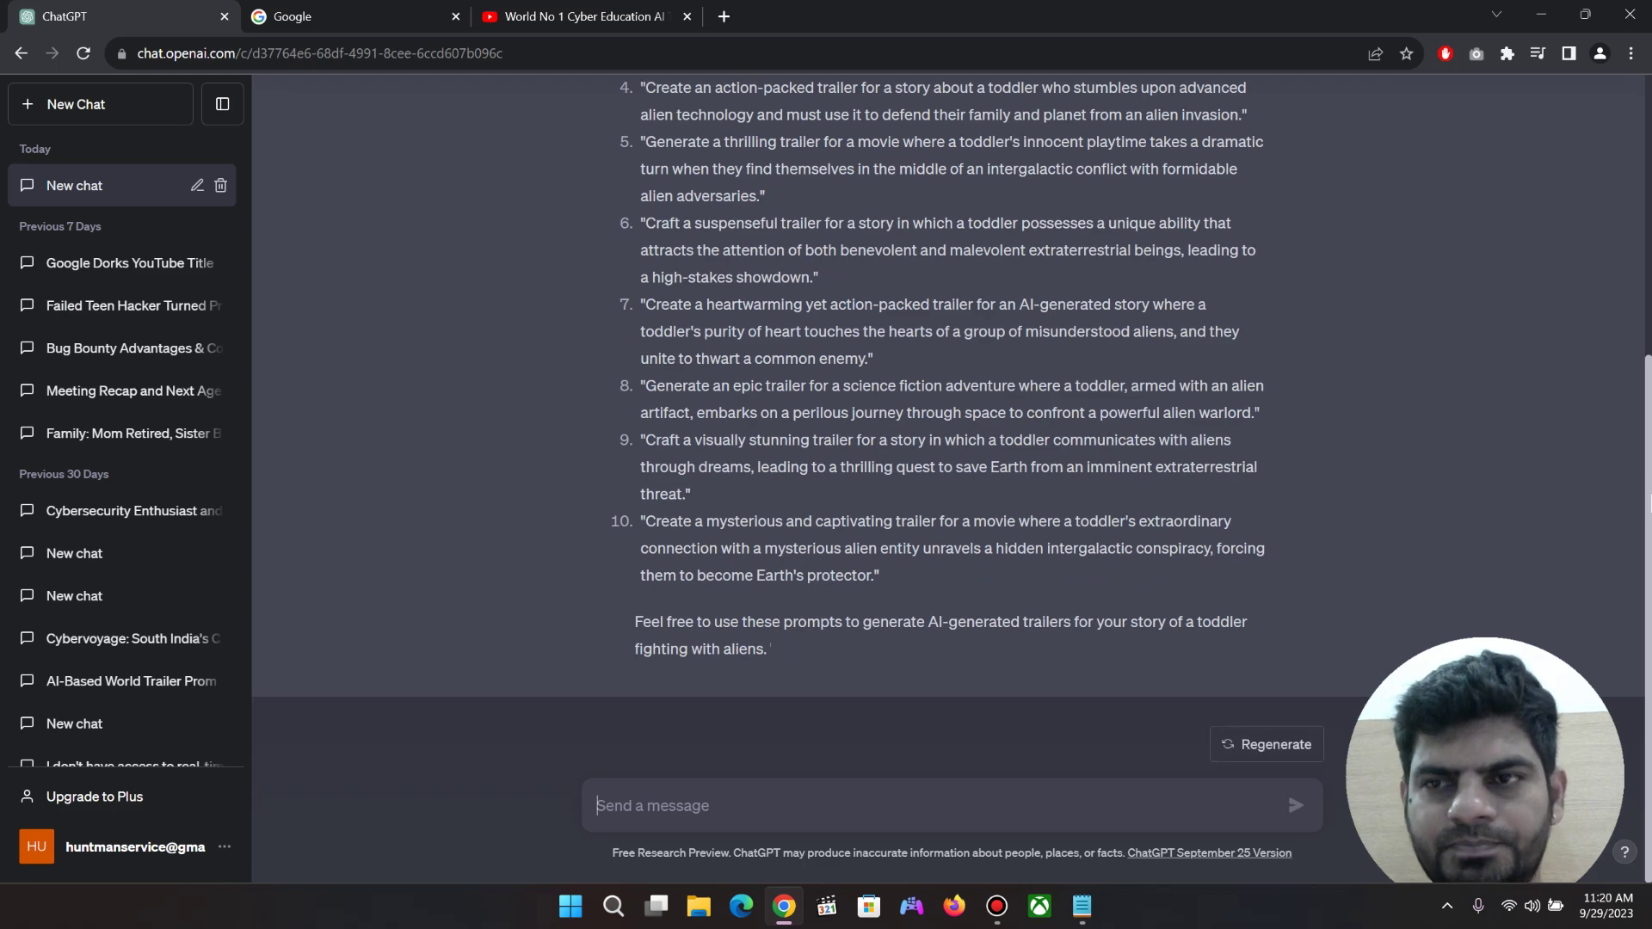
drag(1648, 508, 1649, 231)
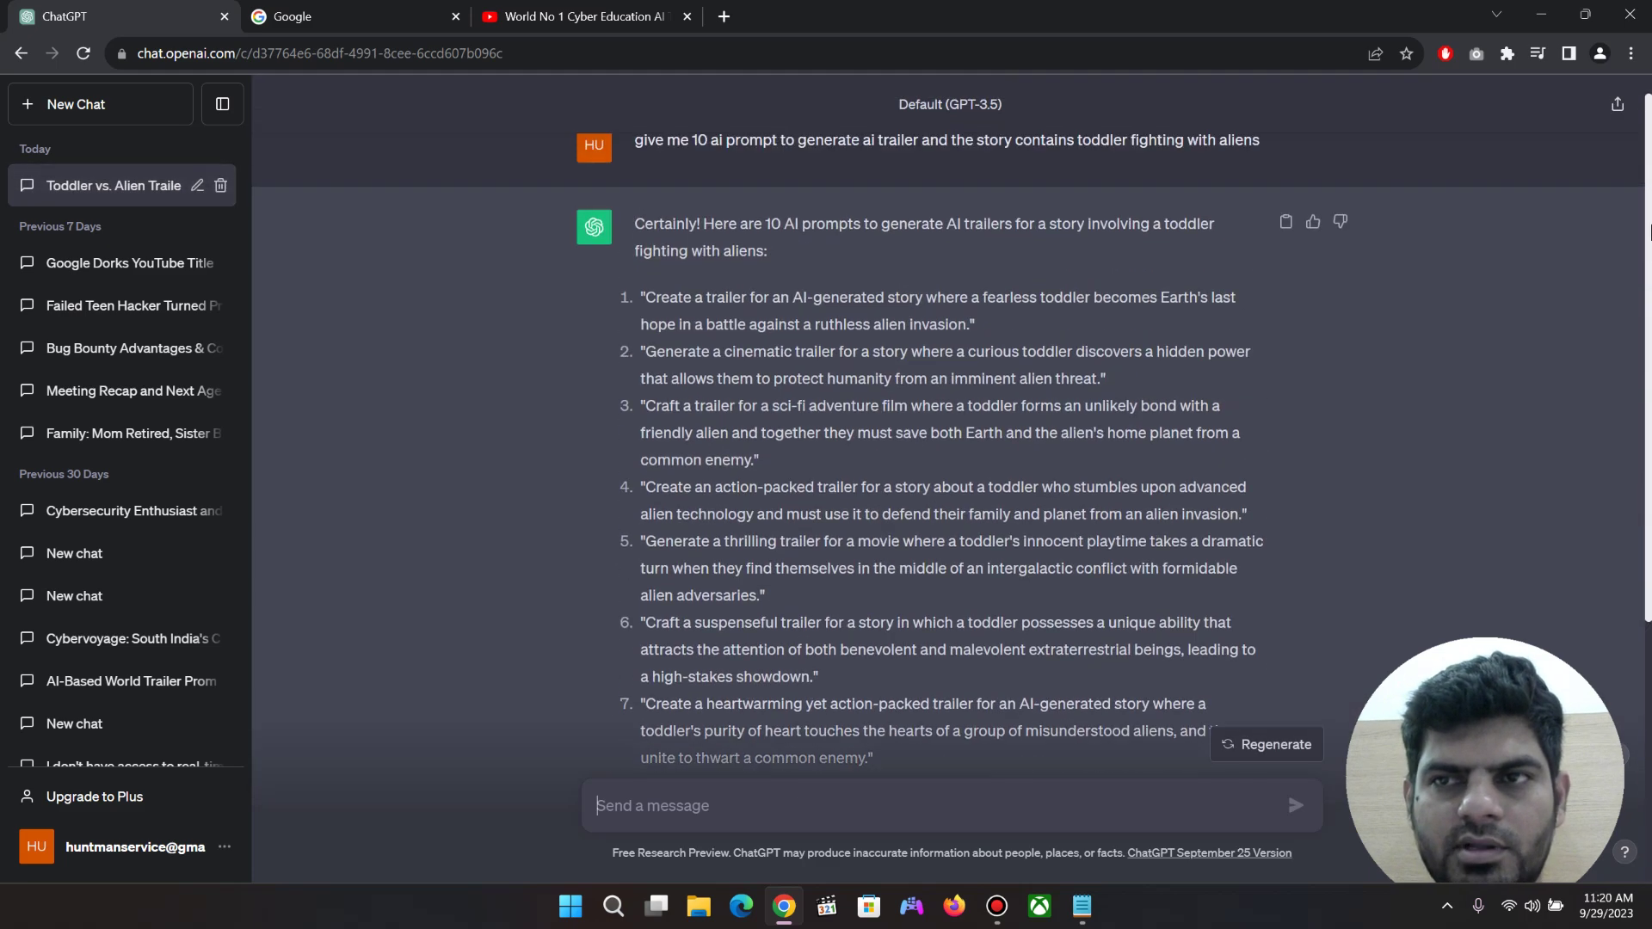
Google 'text to video gen ai' and follow the Gen-2 by Runway result to Runway's login
click(291, 15)
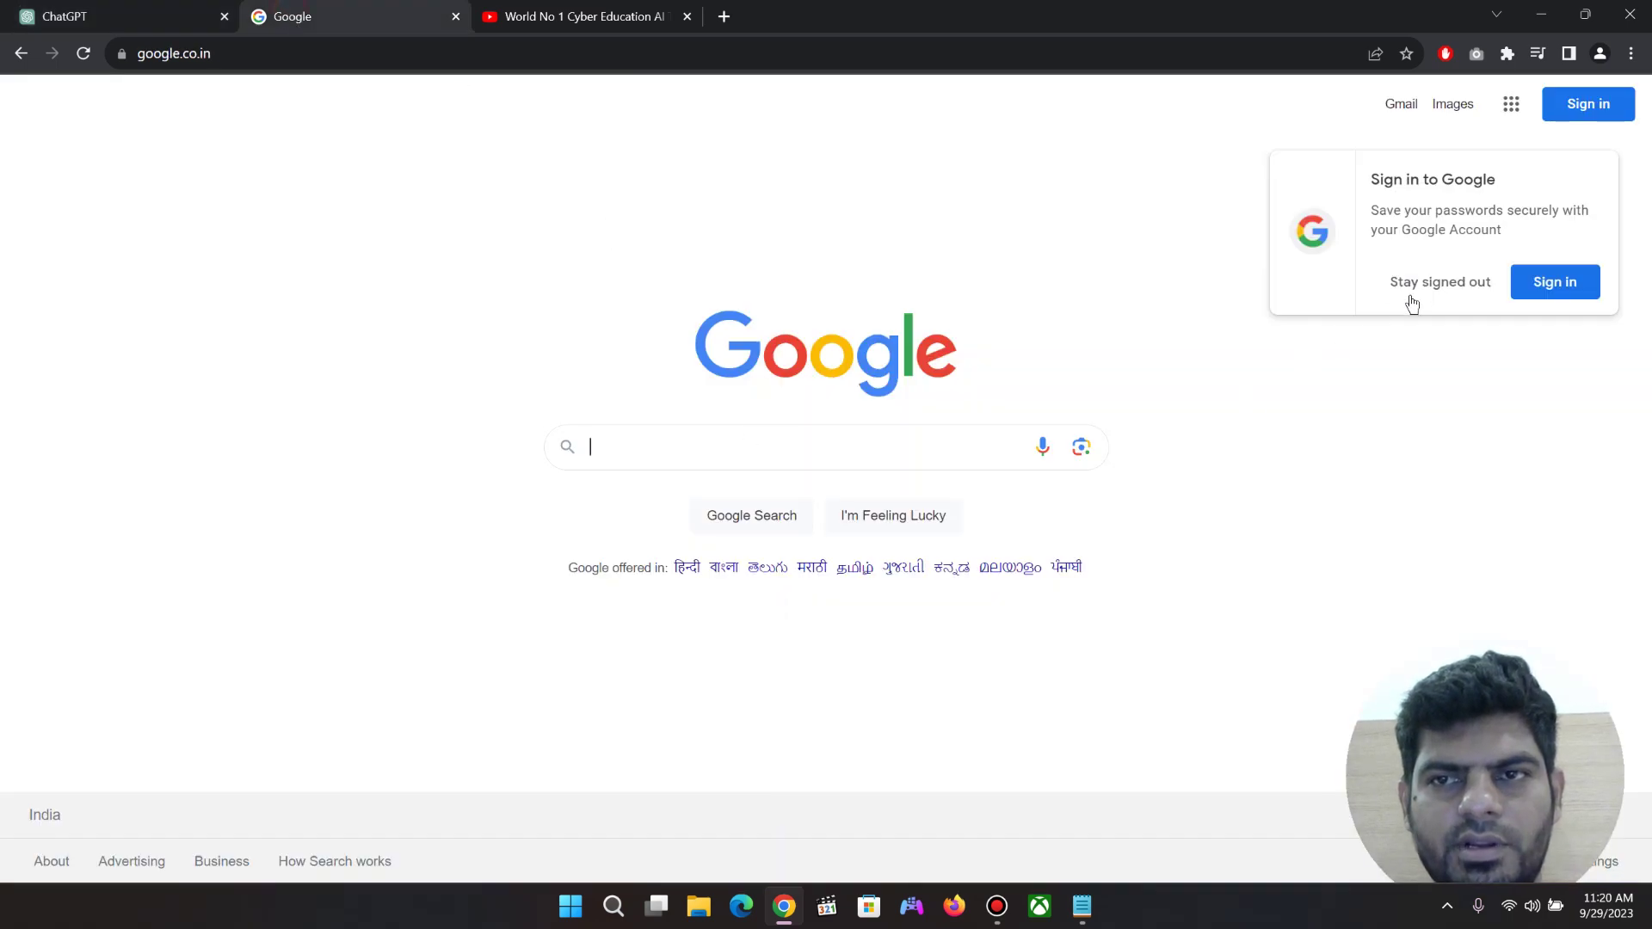
click(757, 448)
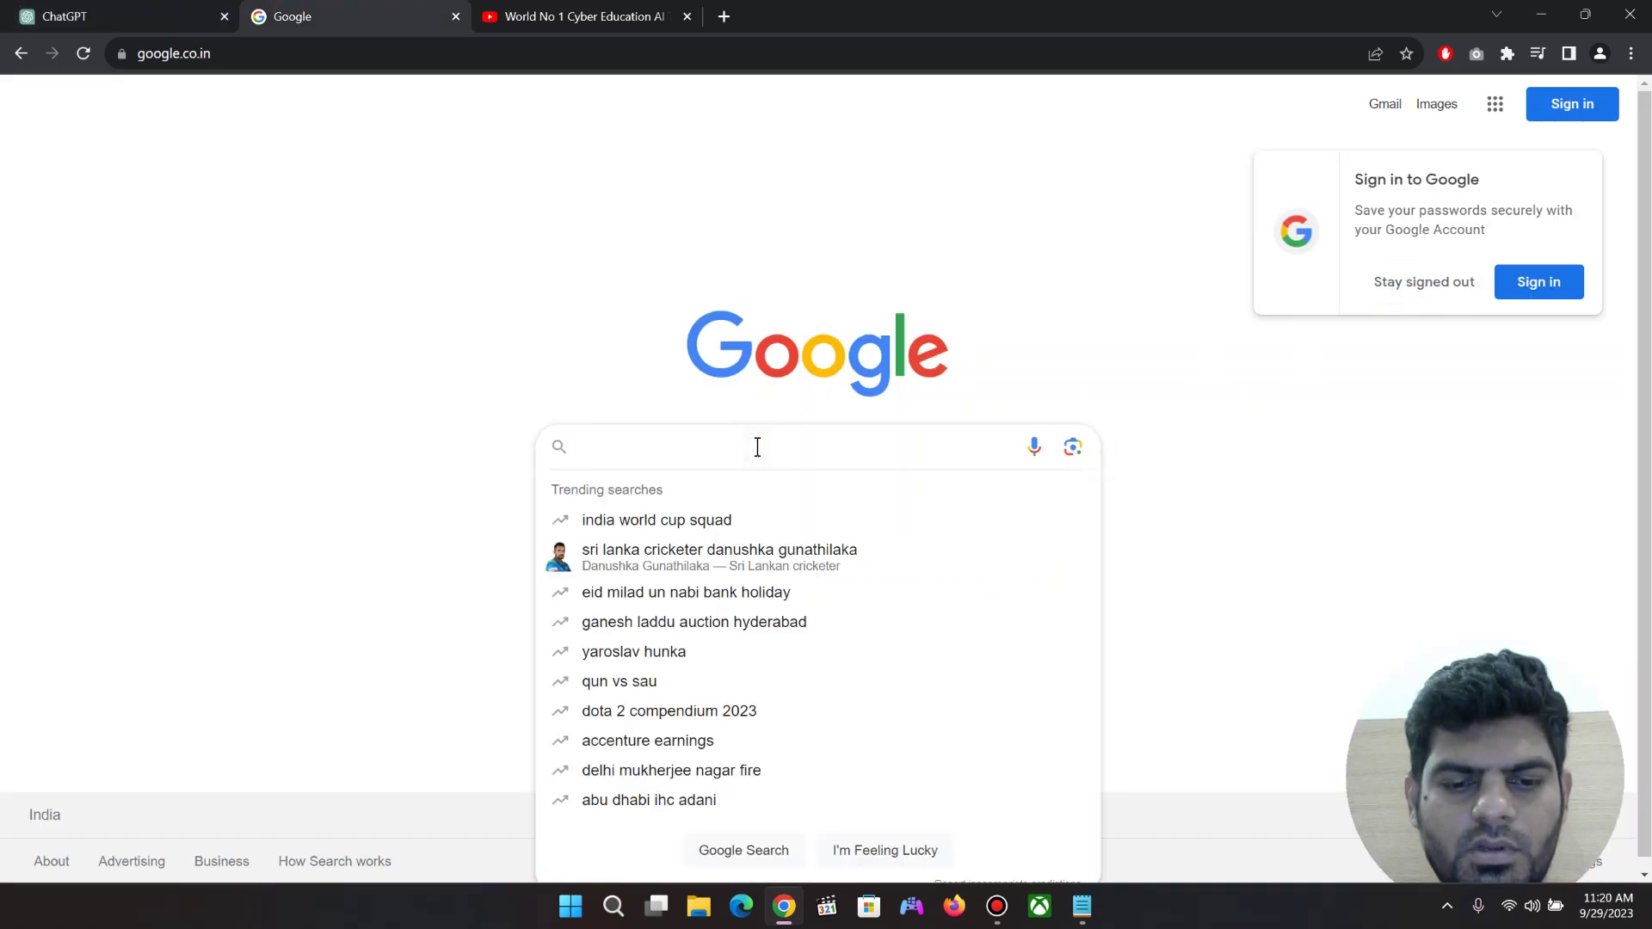
text(text )
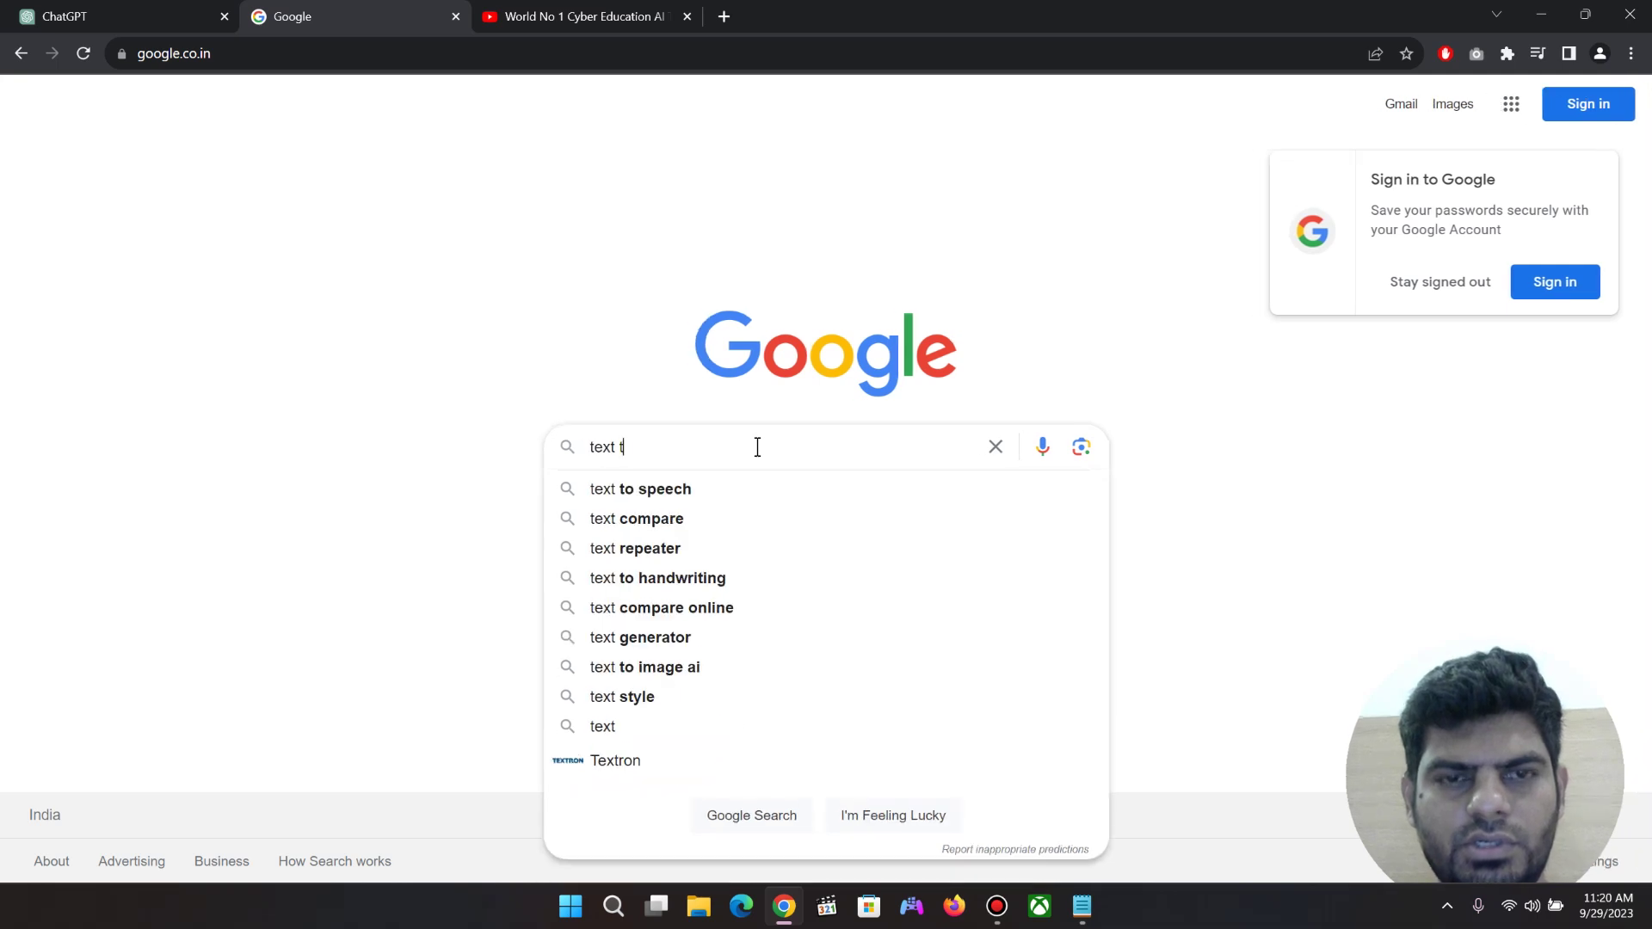
text(to vieo ai)
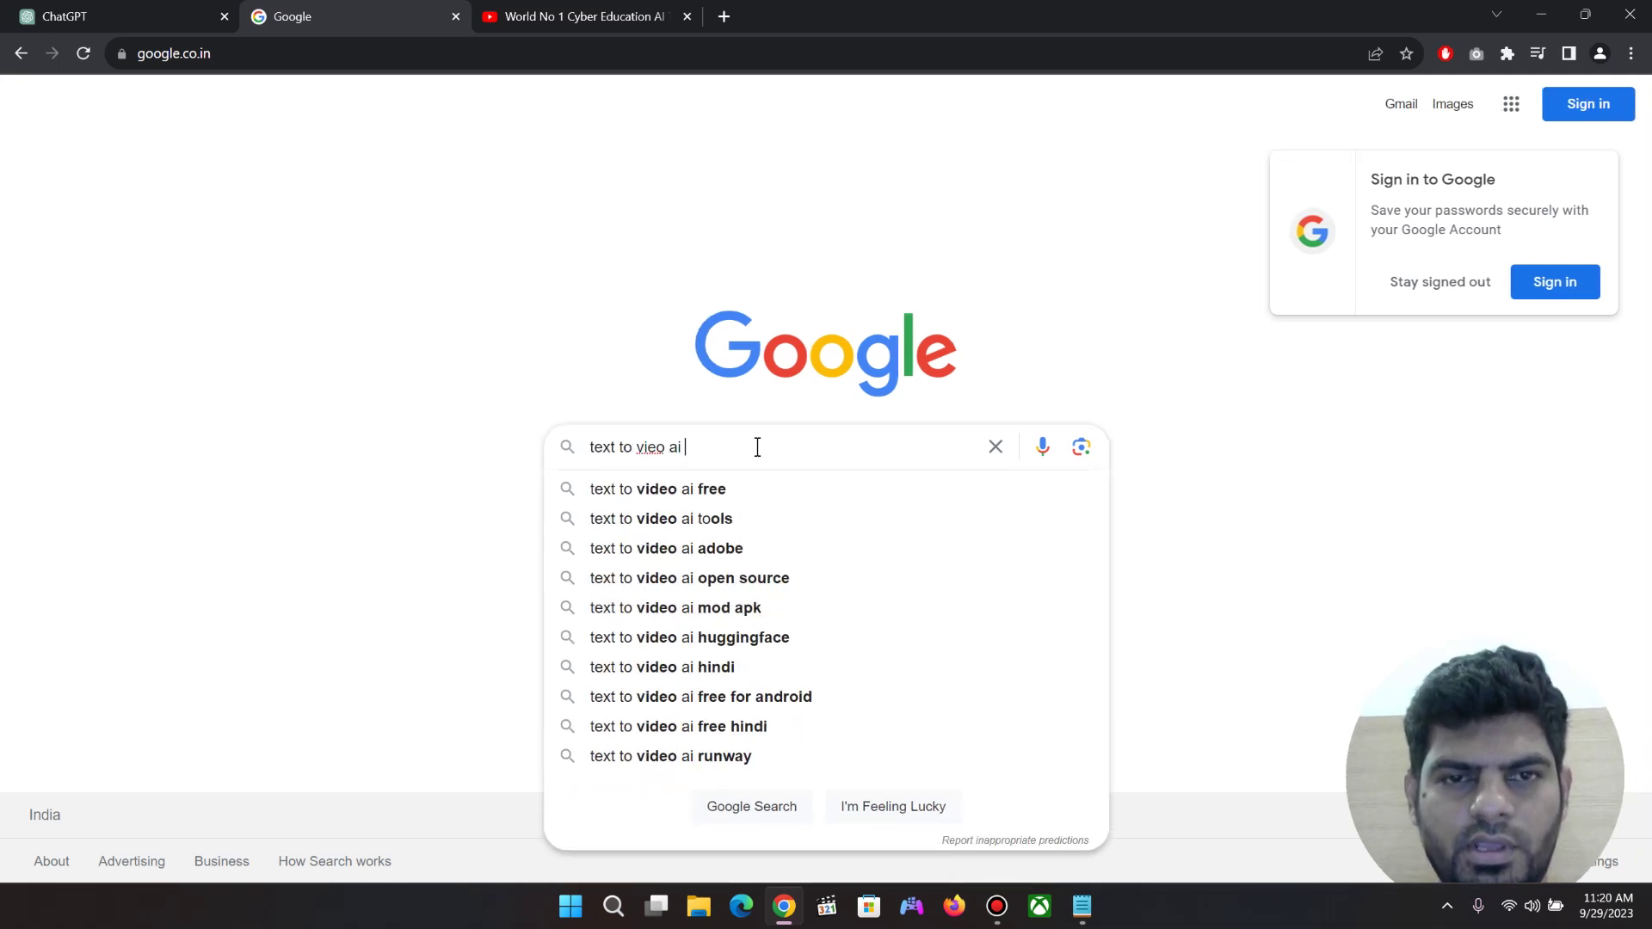
key(BackSpace)
key(BackSpace)
key(BackSpace)
key(BackSpace)
key(BackSpace)
key(BackSpace)
text(ideo)
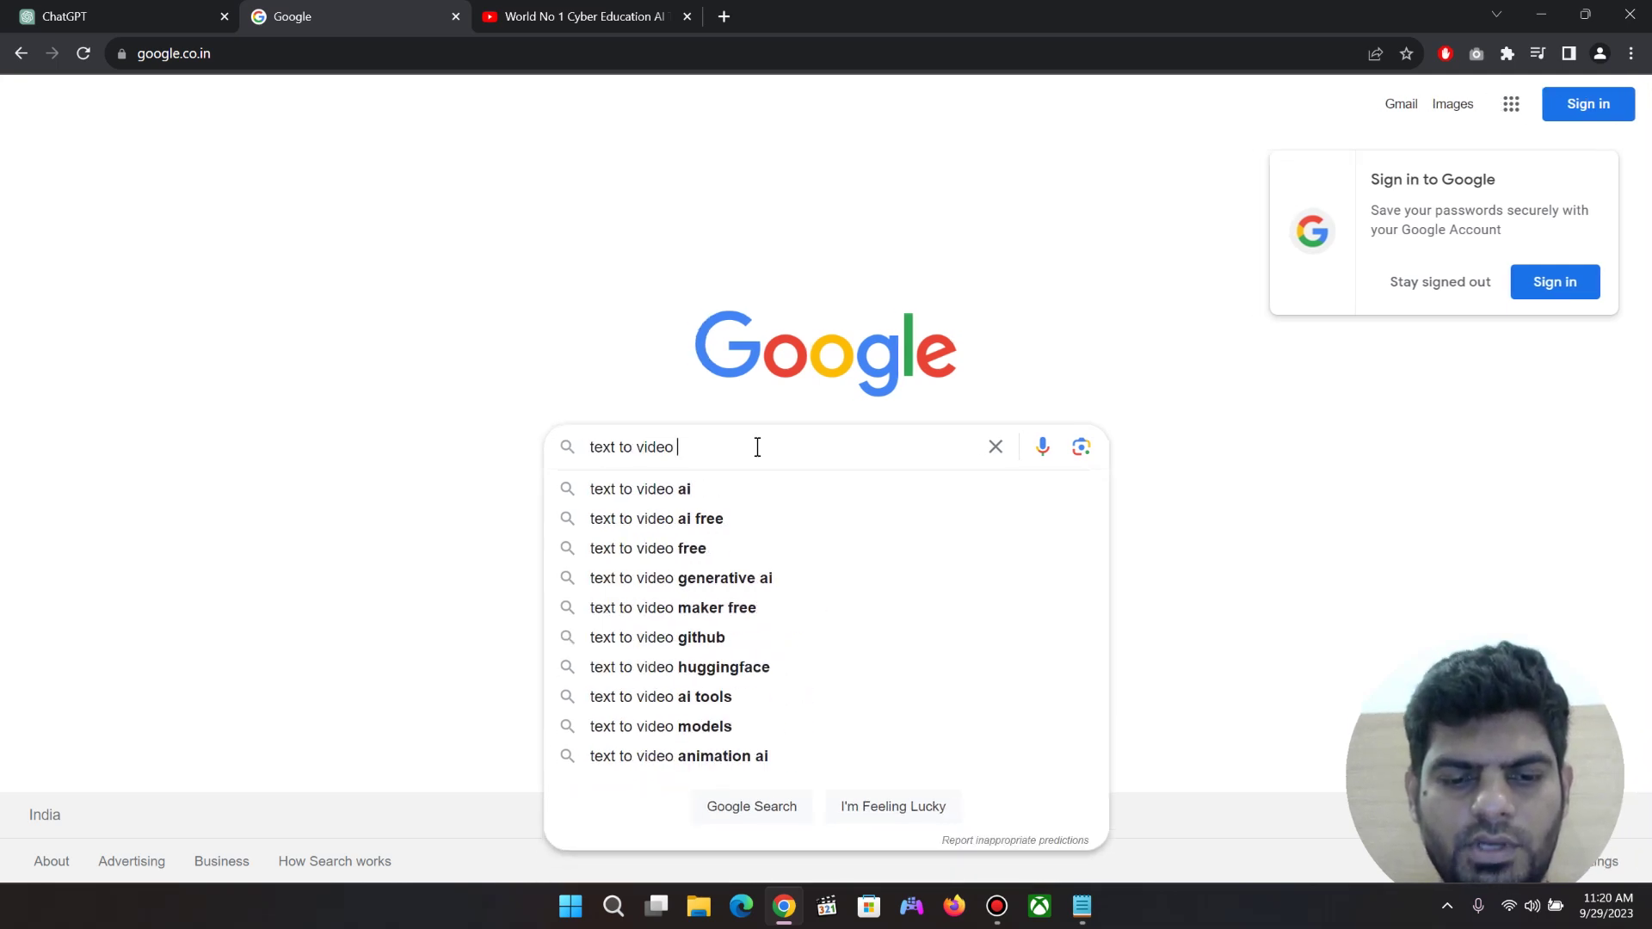
text( gen ai)
key(Return)
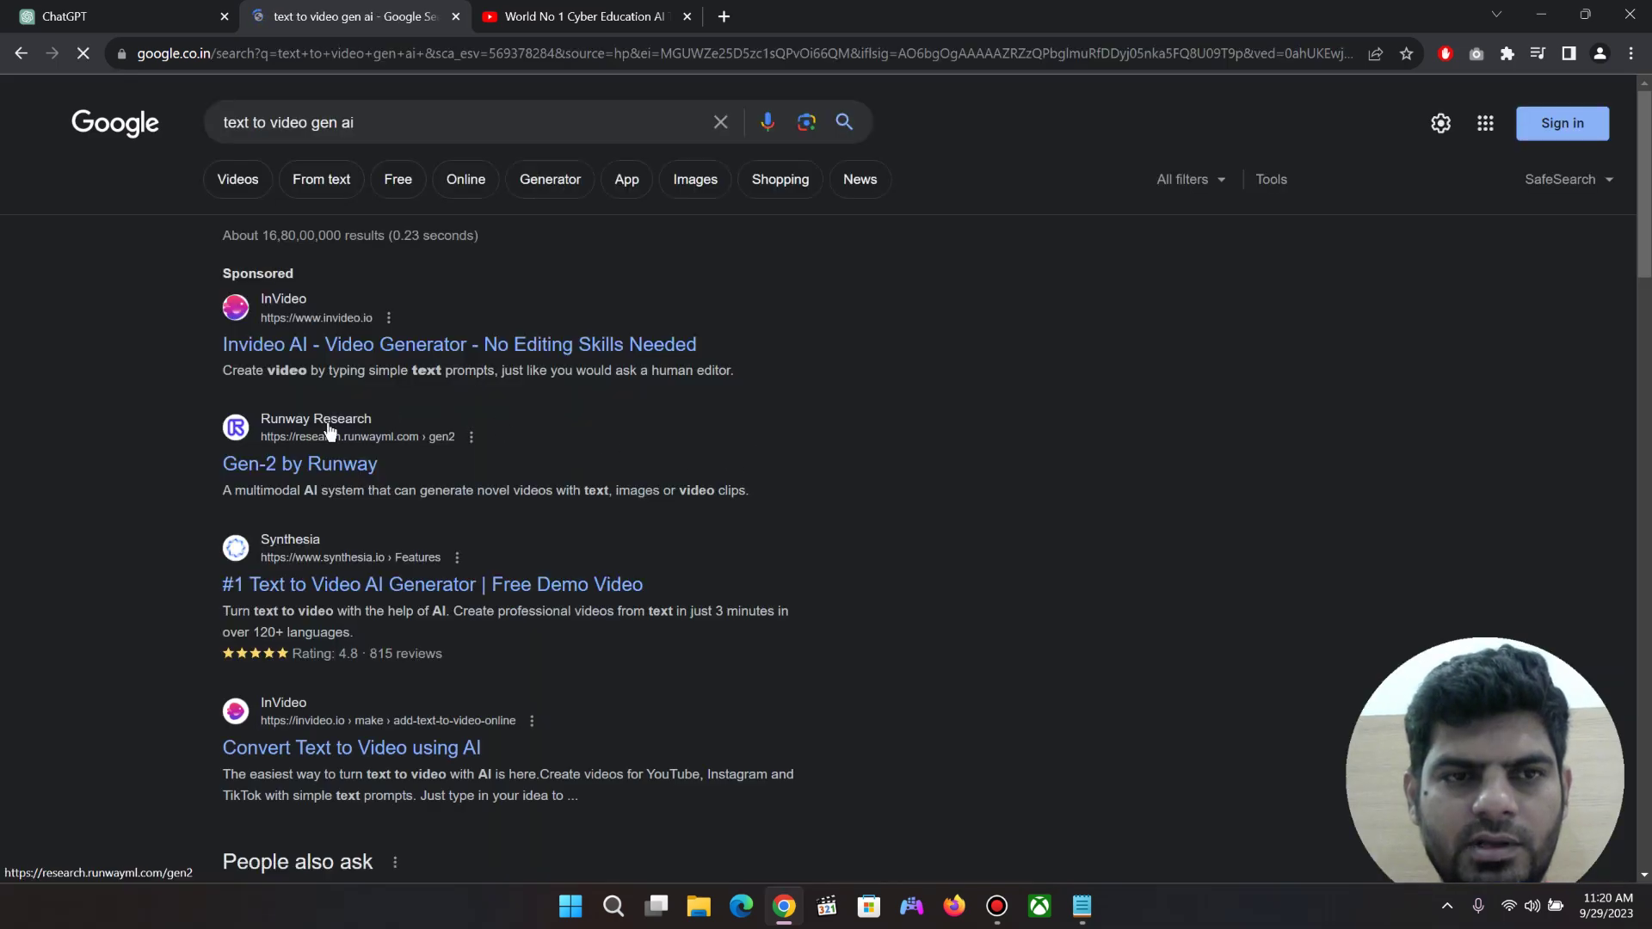
click(306, 465)
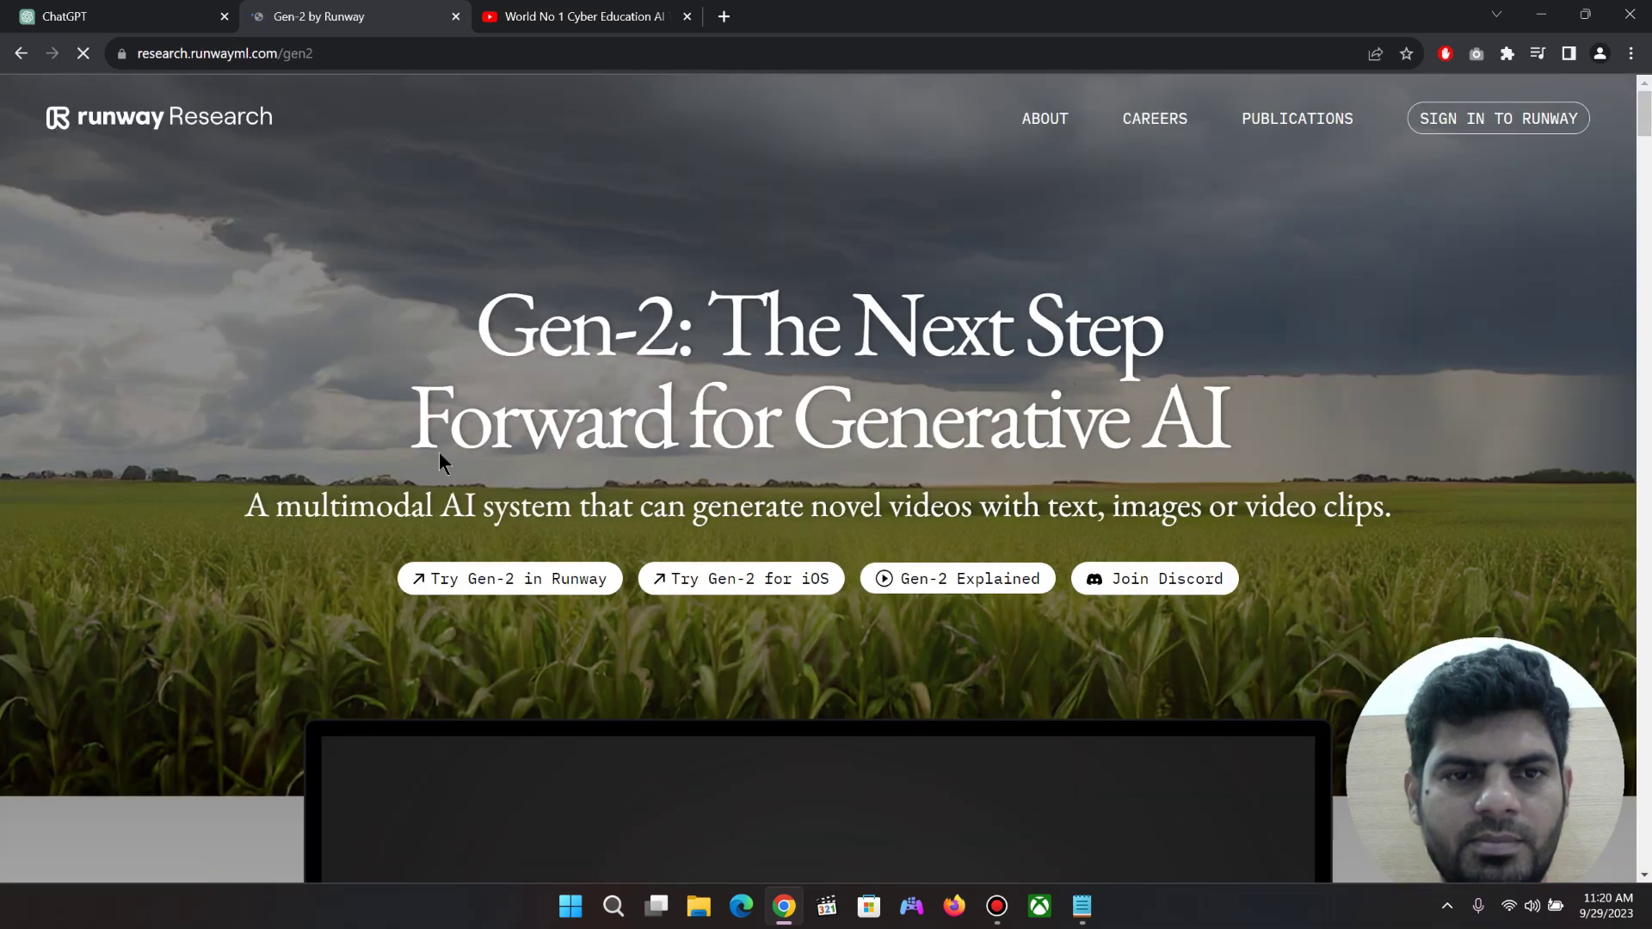
click(534, 581)
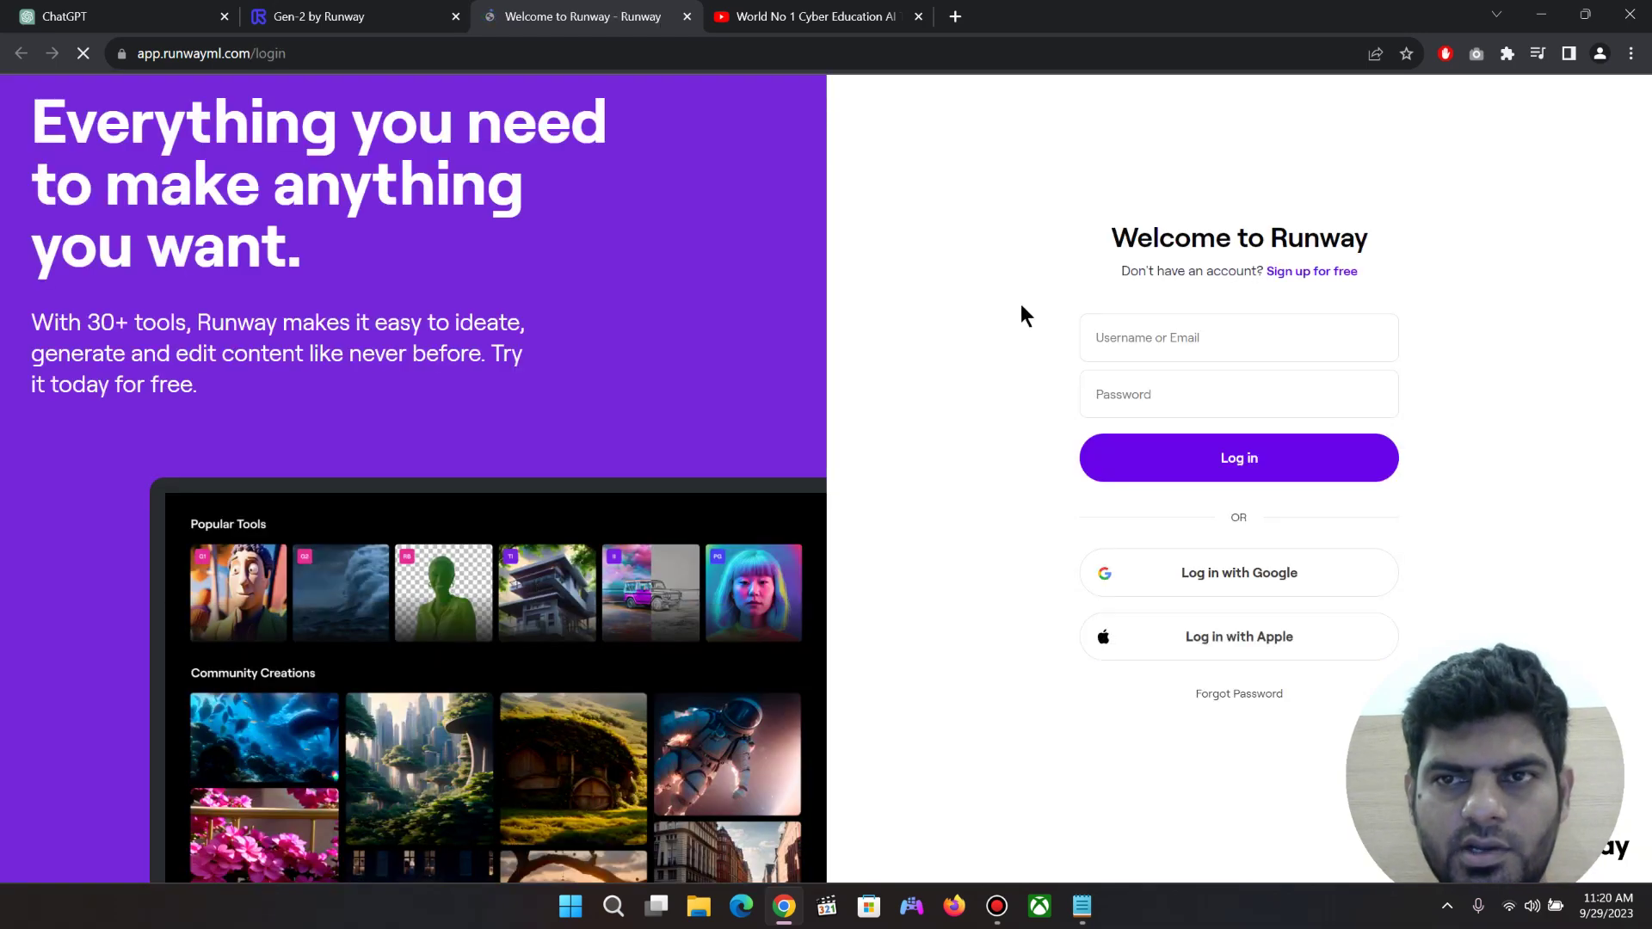
Switch Runway to account creation and copy the temporary-mail site address from saved notes
click(1321, 269)
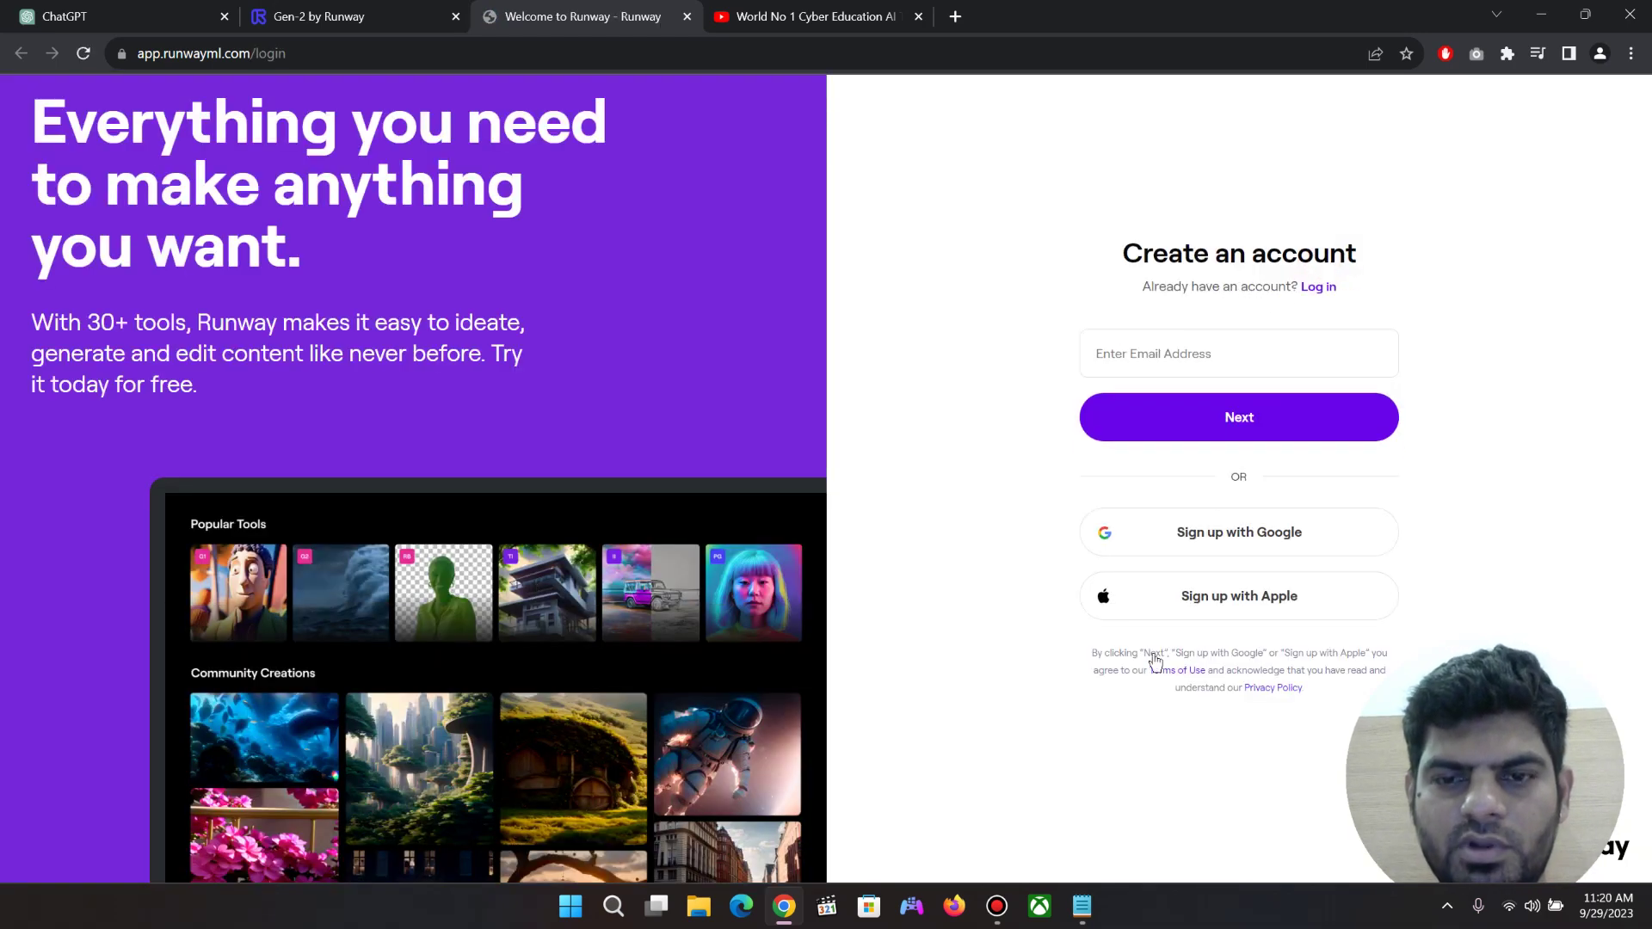
click(1082, 910)
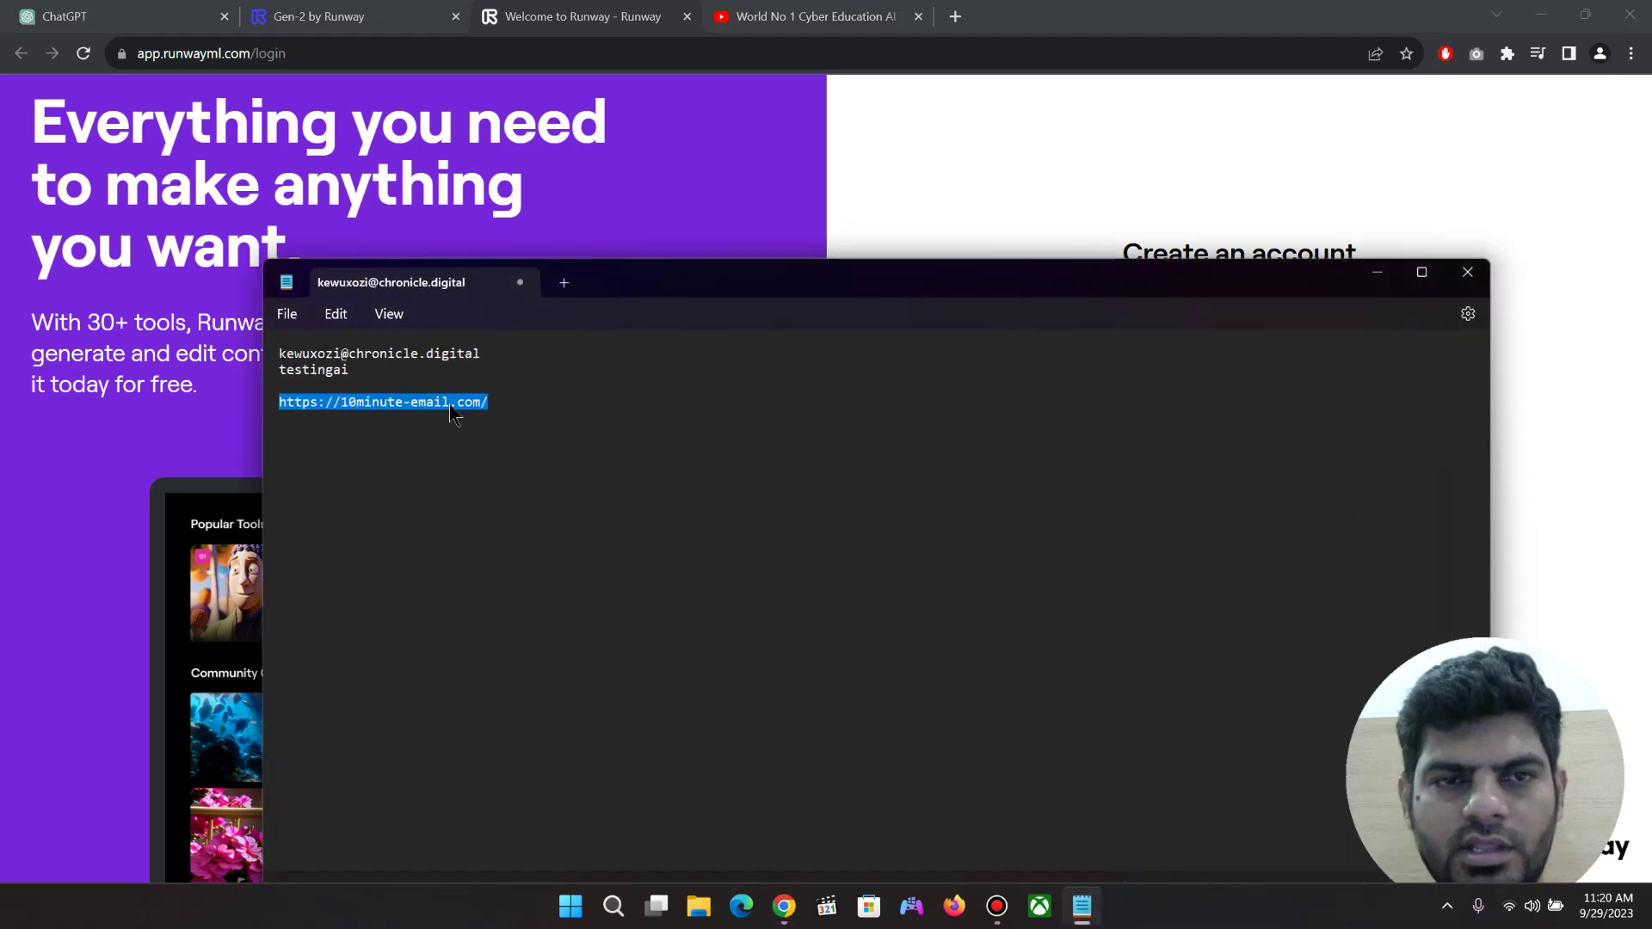
right_click(453, 417)
click(508, 506)
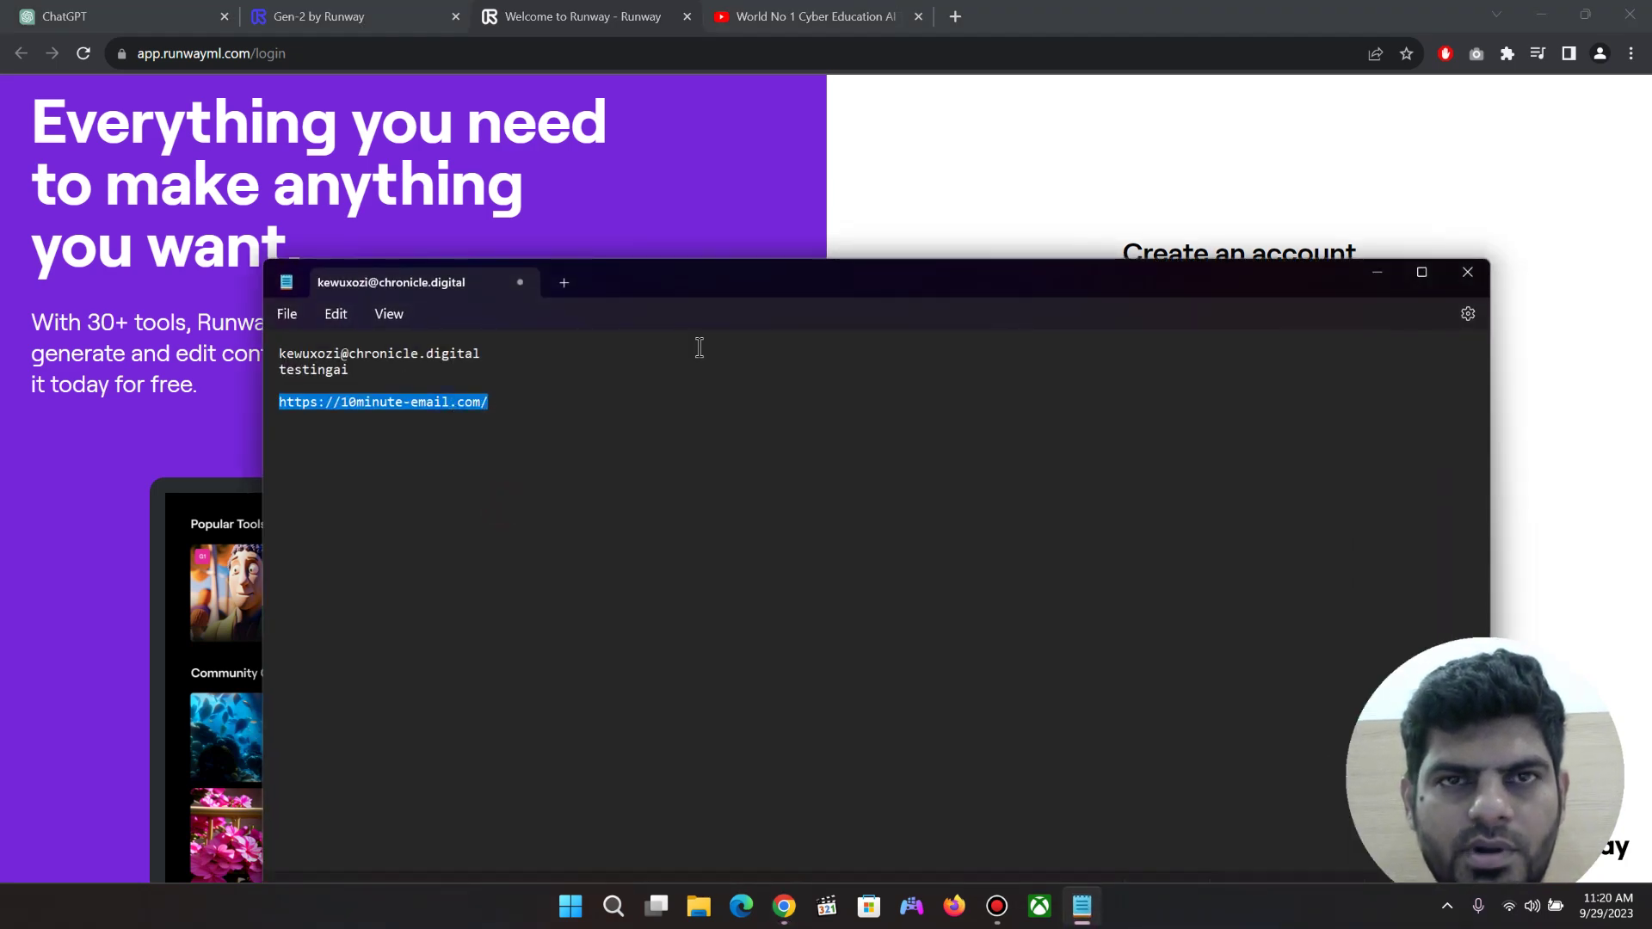
click(926, 177)
Load the temporary-mail site in a new tab and copy its generated inbox address
click(888, 24)
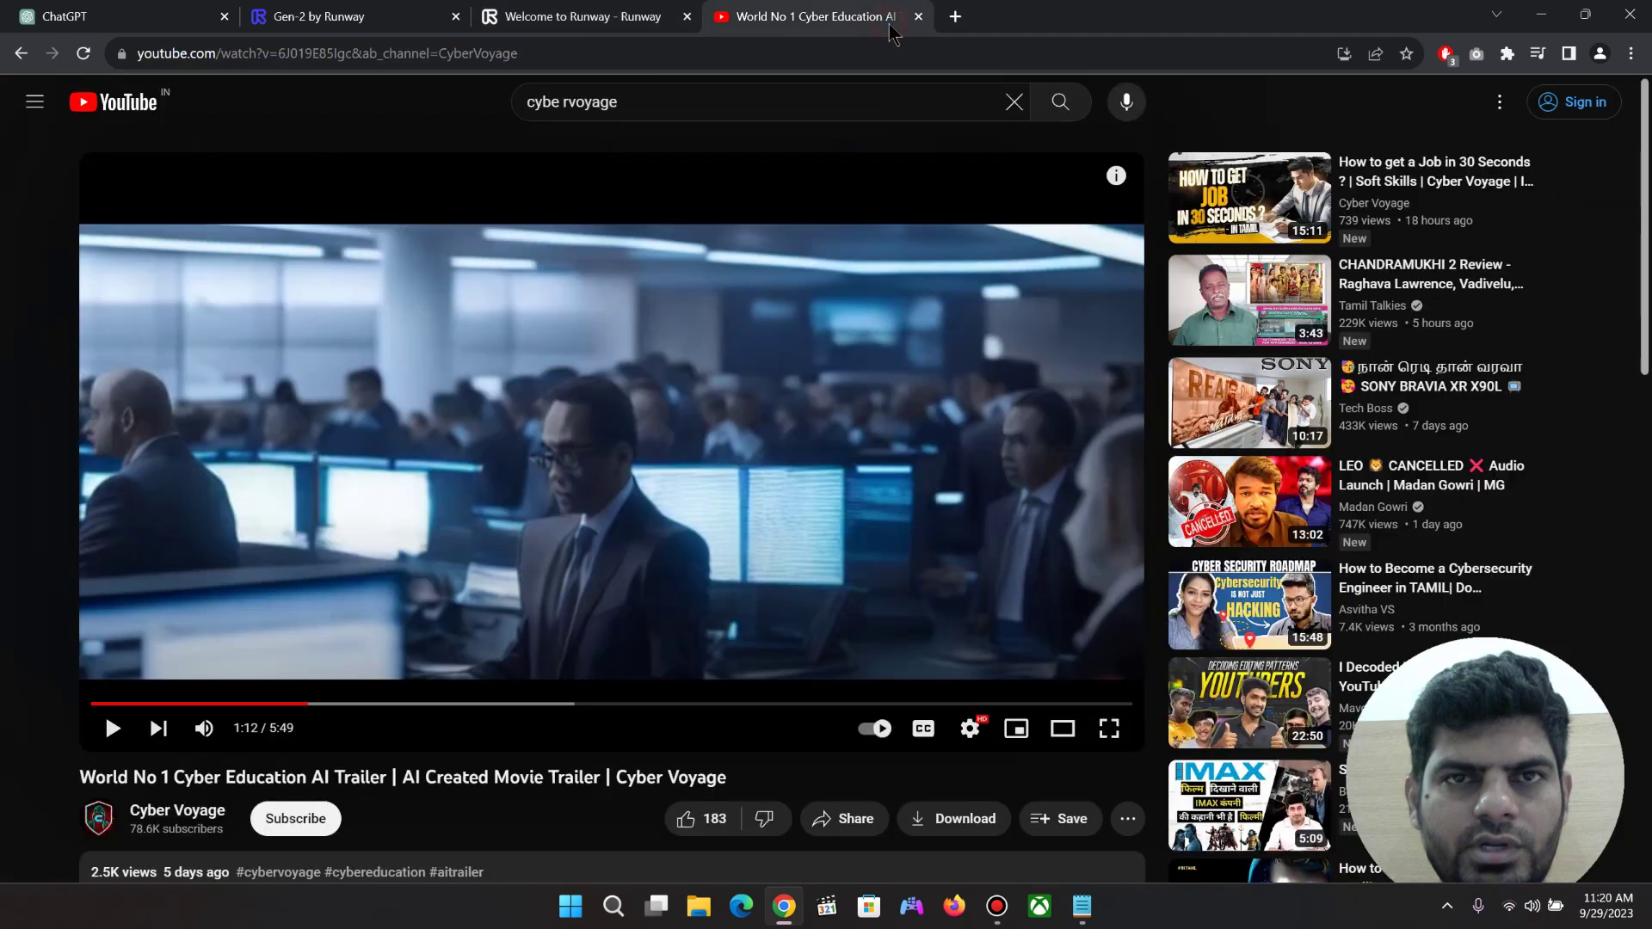
double_click(1020, 11)
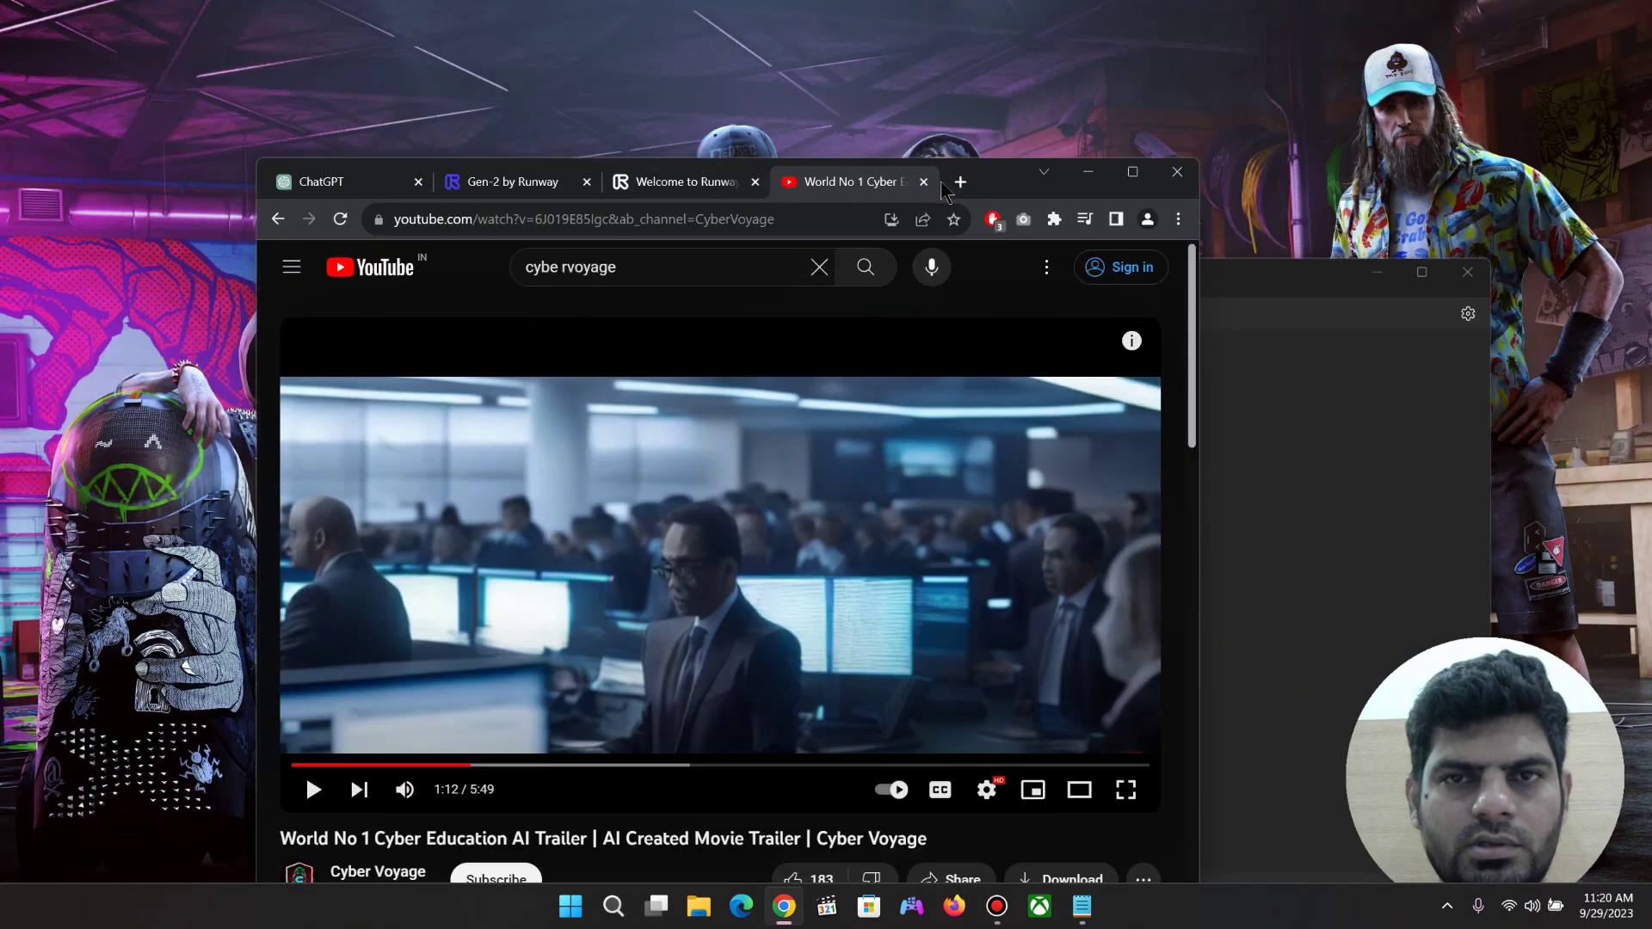
click(960, 182)
click(1134, 175)
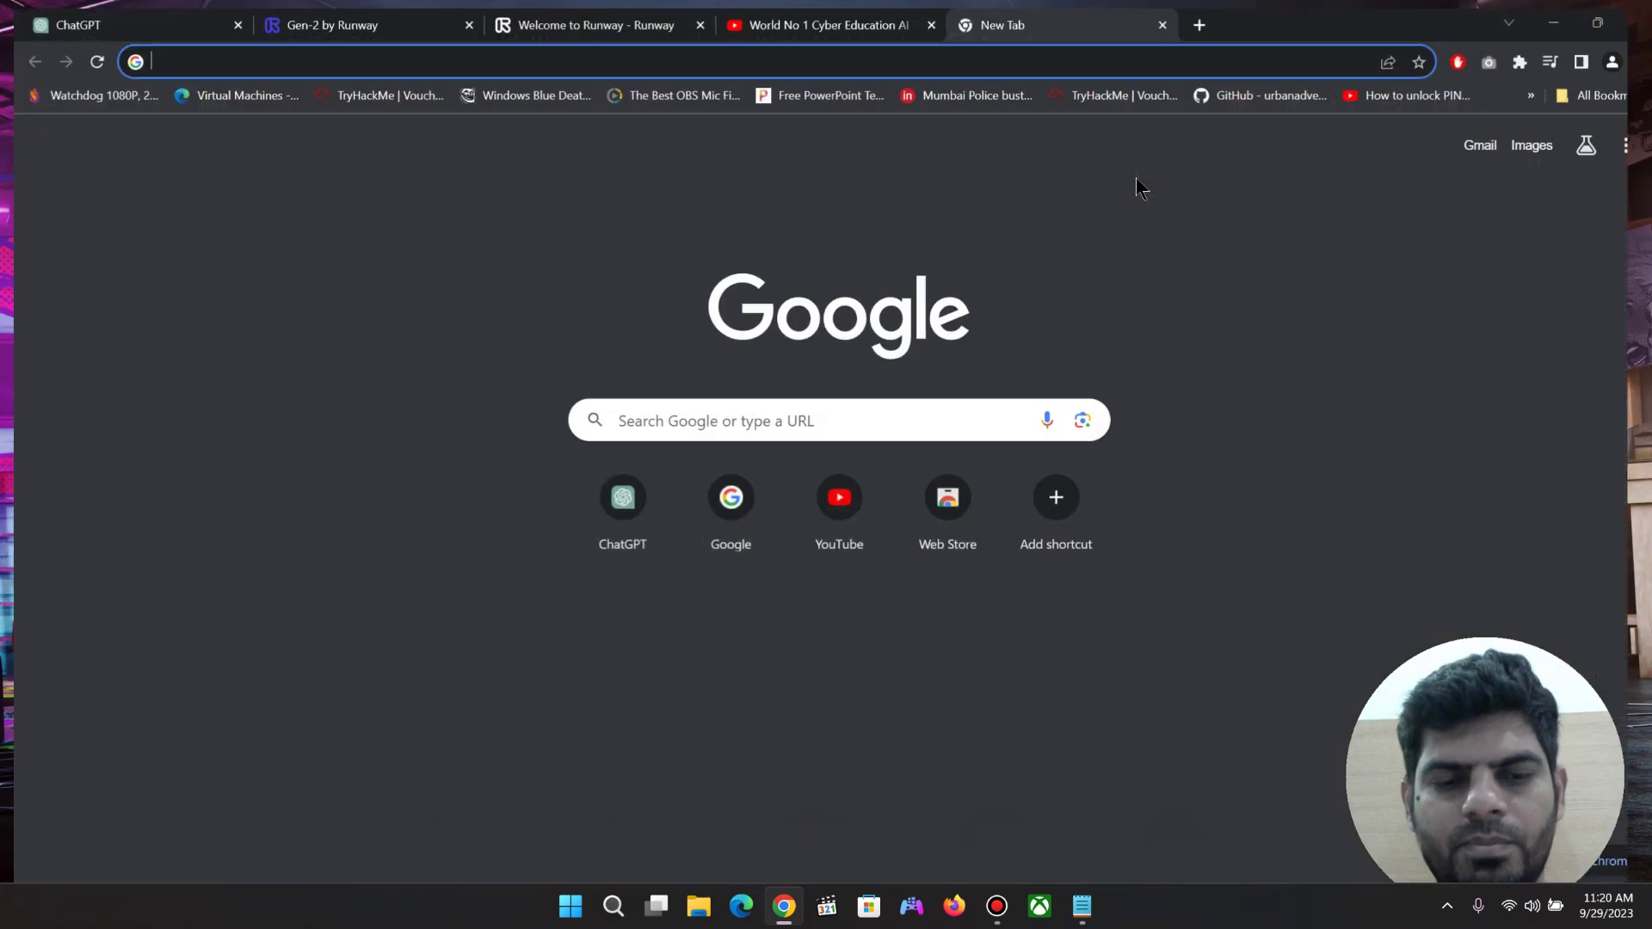
key(ctrl+v)
key(Return)
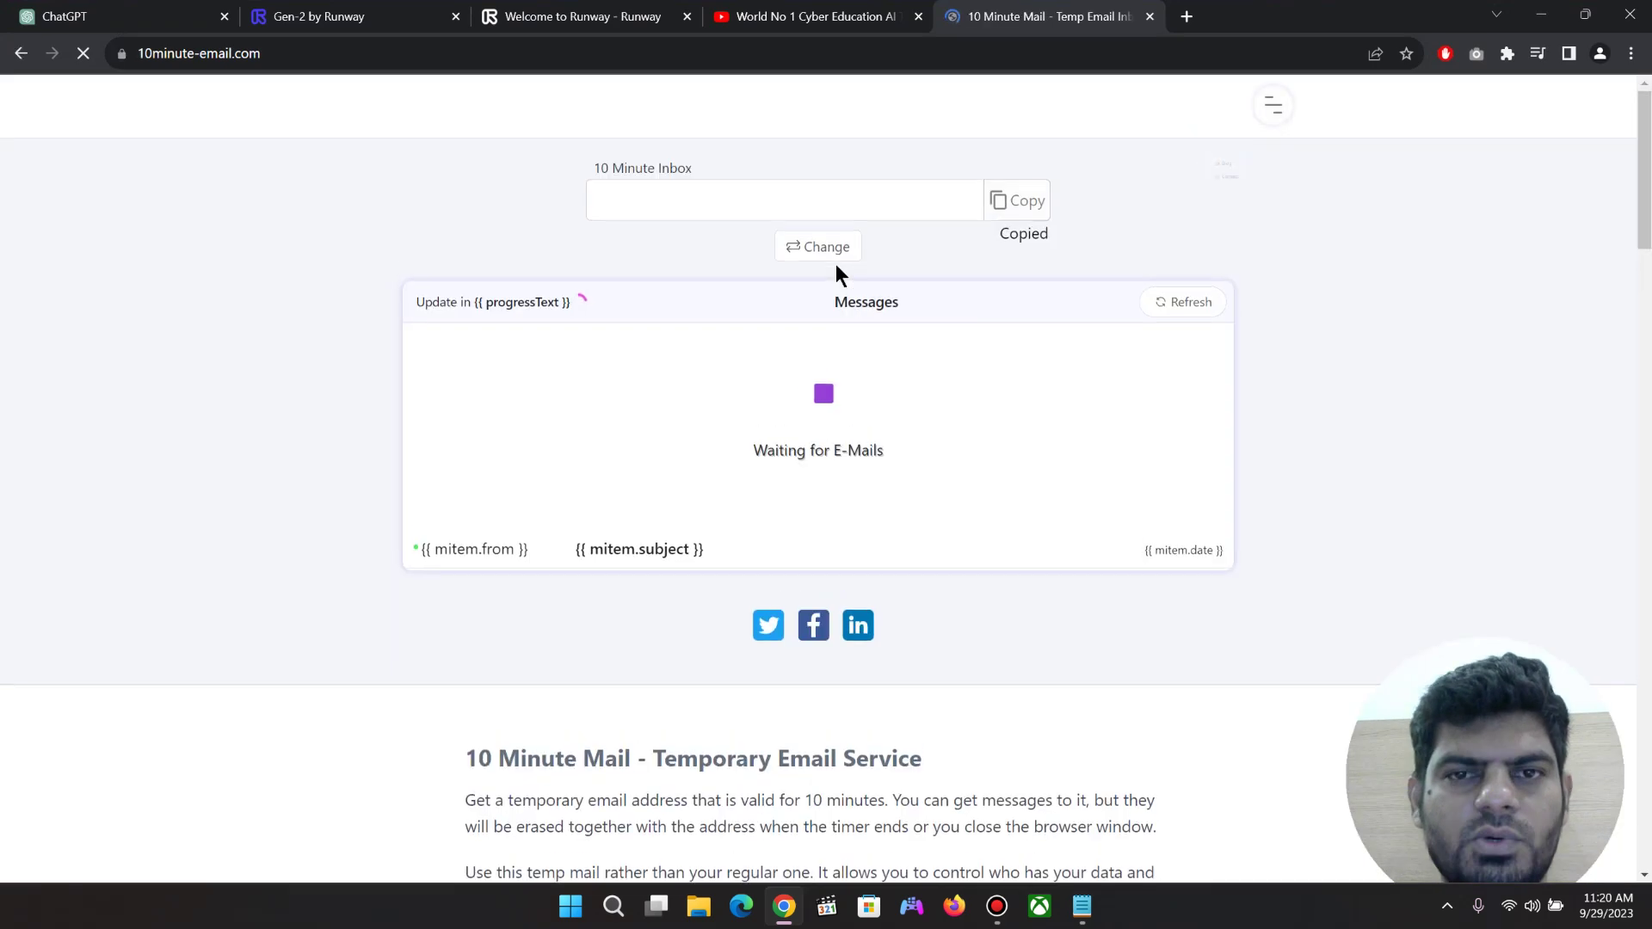
click(1020, 219)
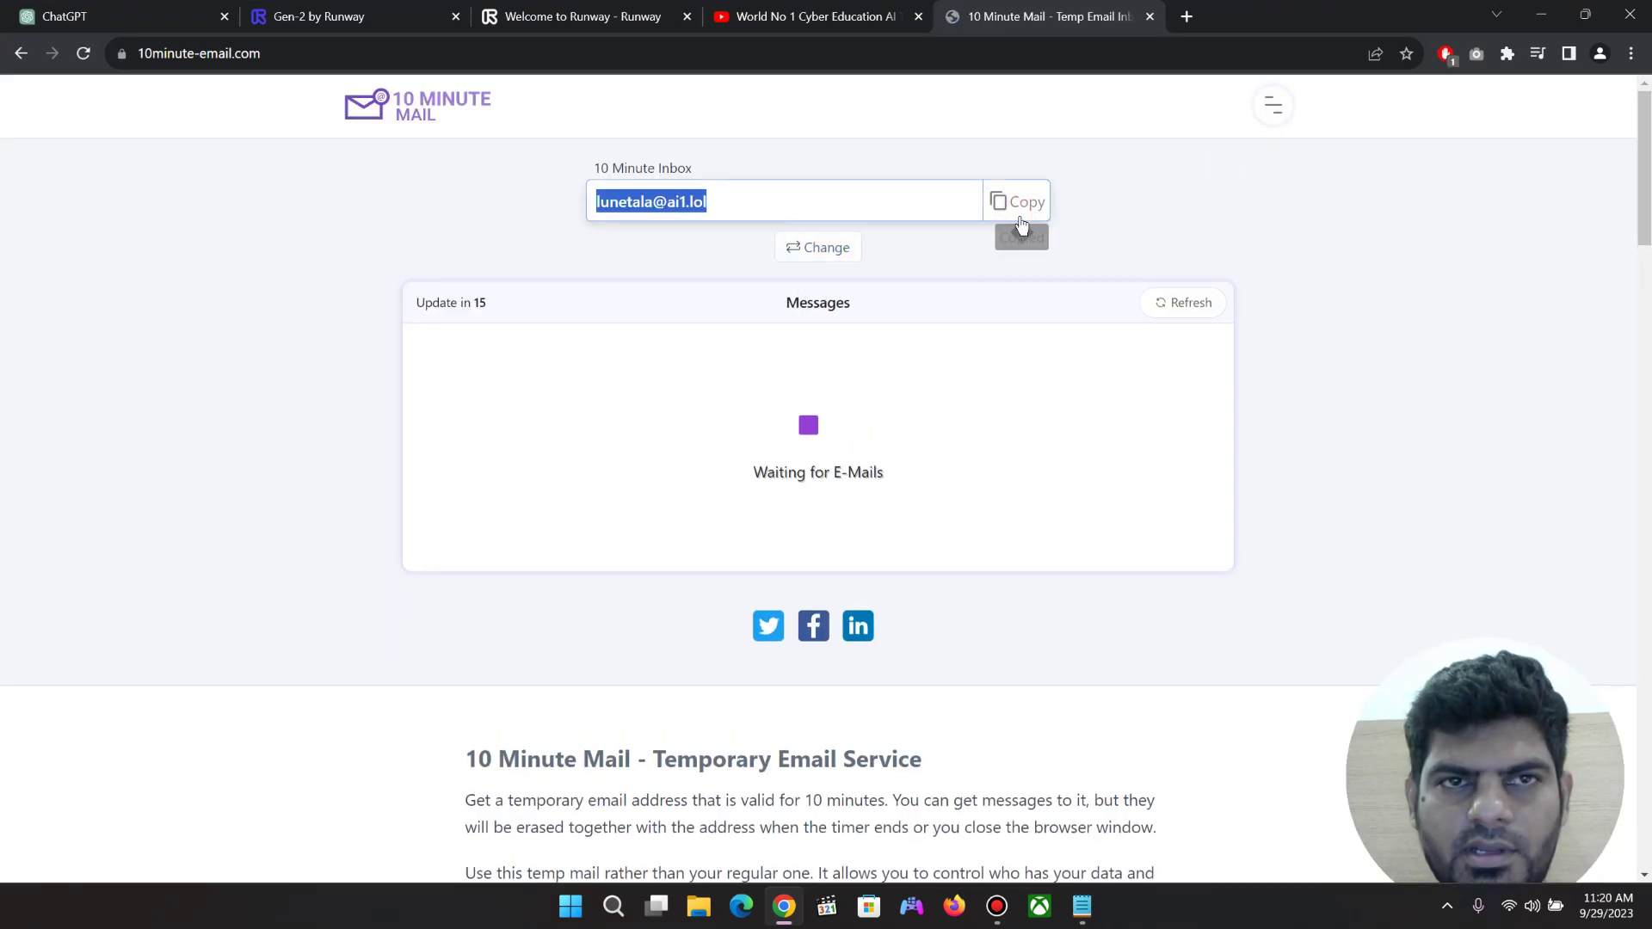
click(568, 19)
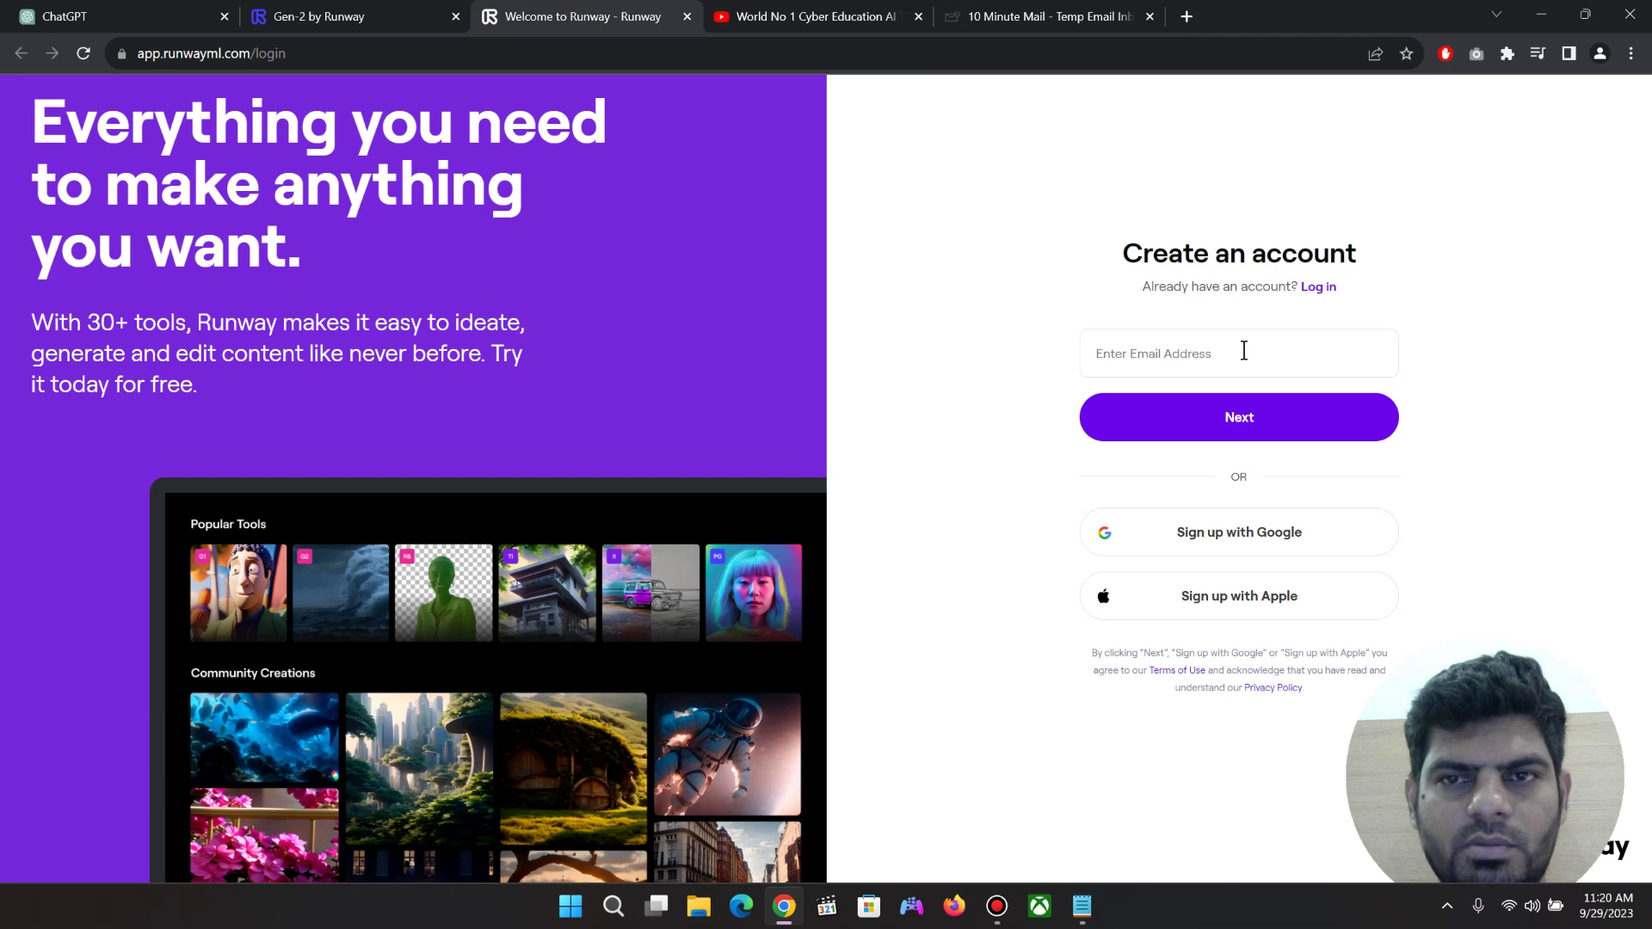
Submit the temporary email, then fill in the username, password and password confirmation
click(1241, 415)
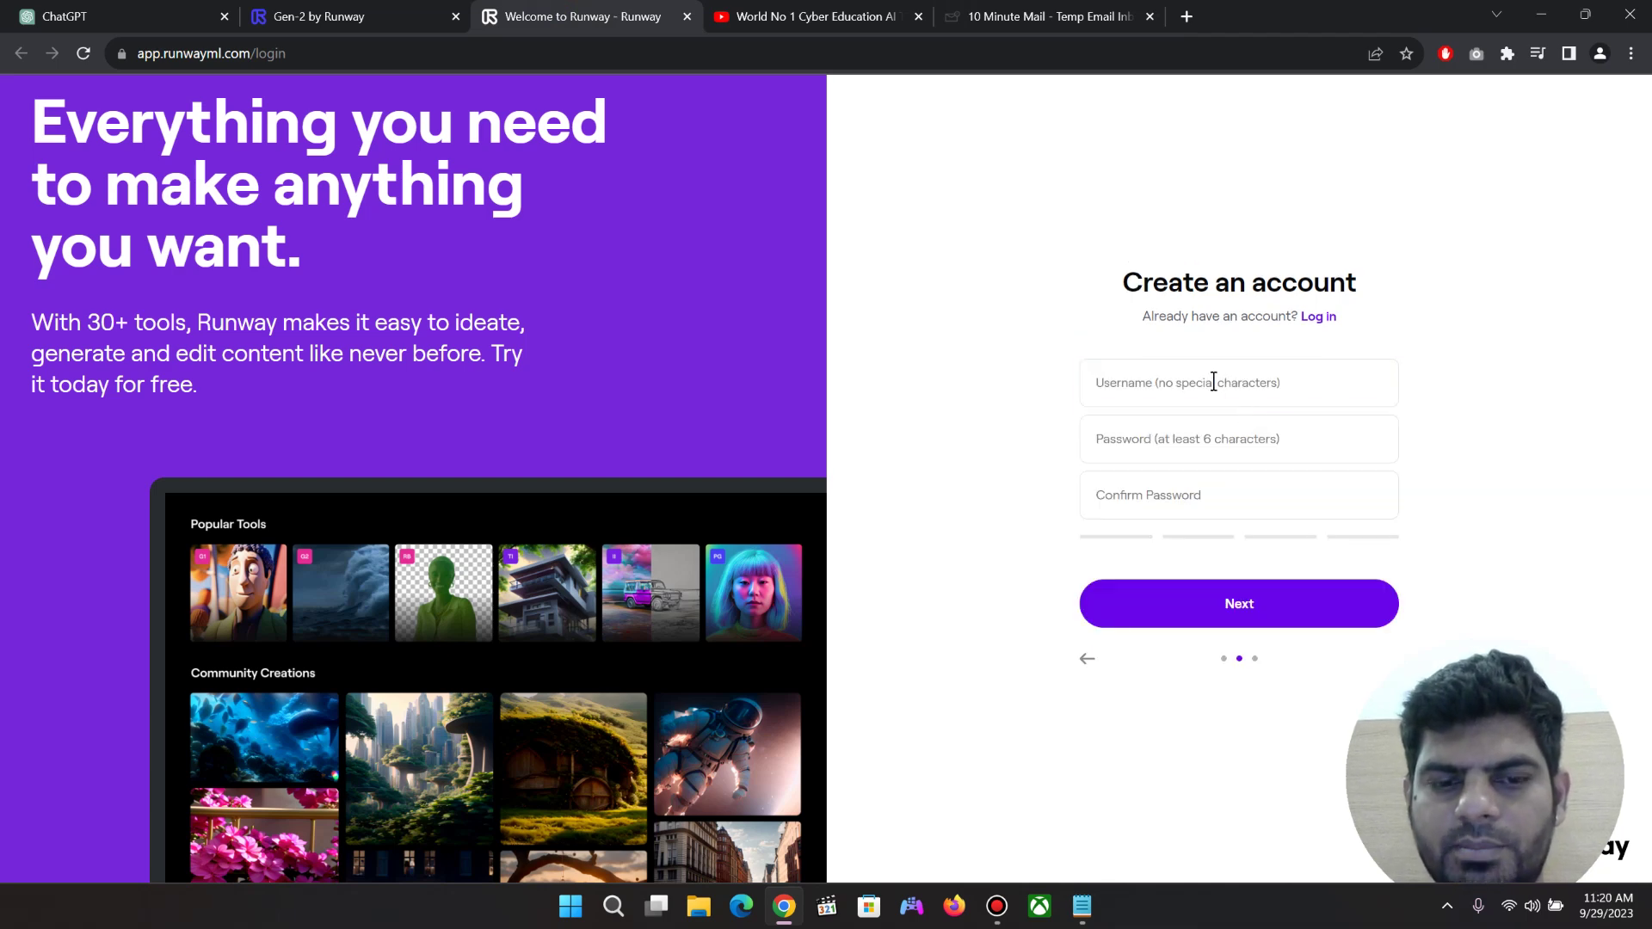
click(1213, 382)
text(aitestingpurpose321)
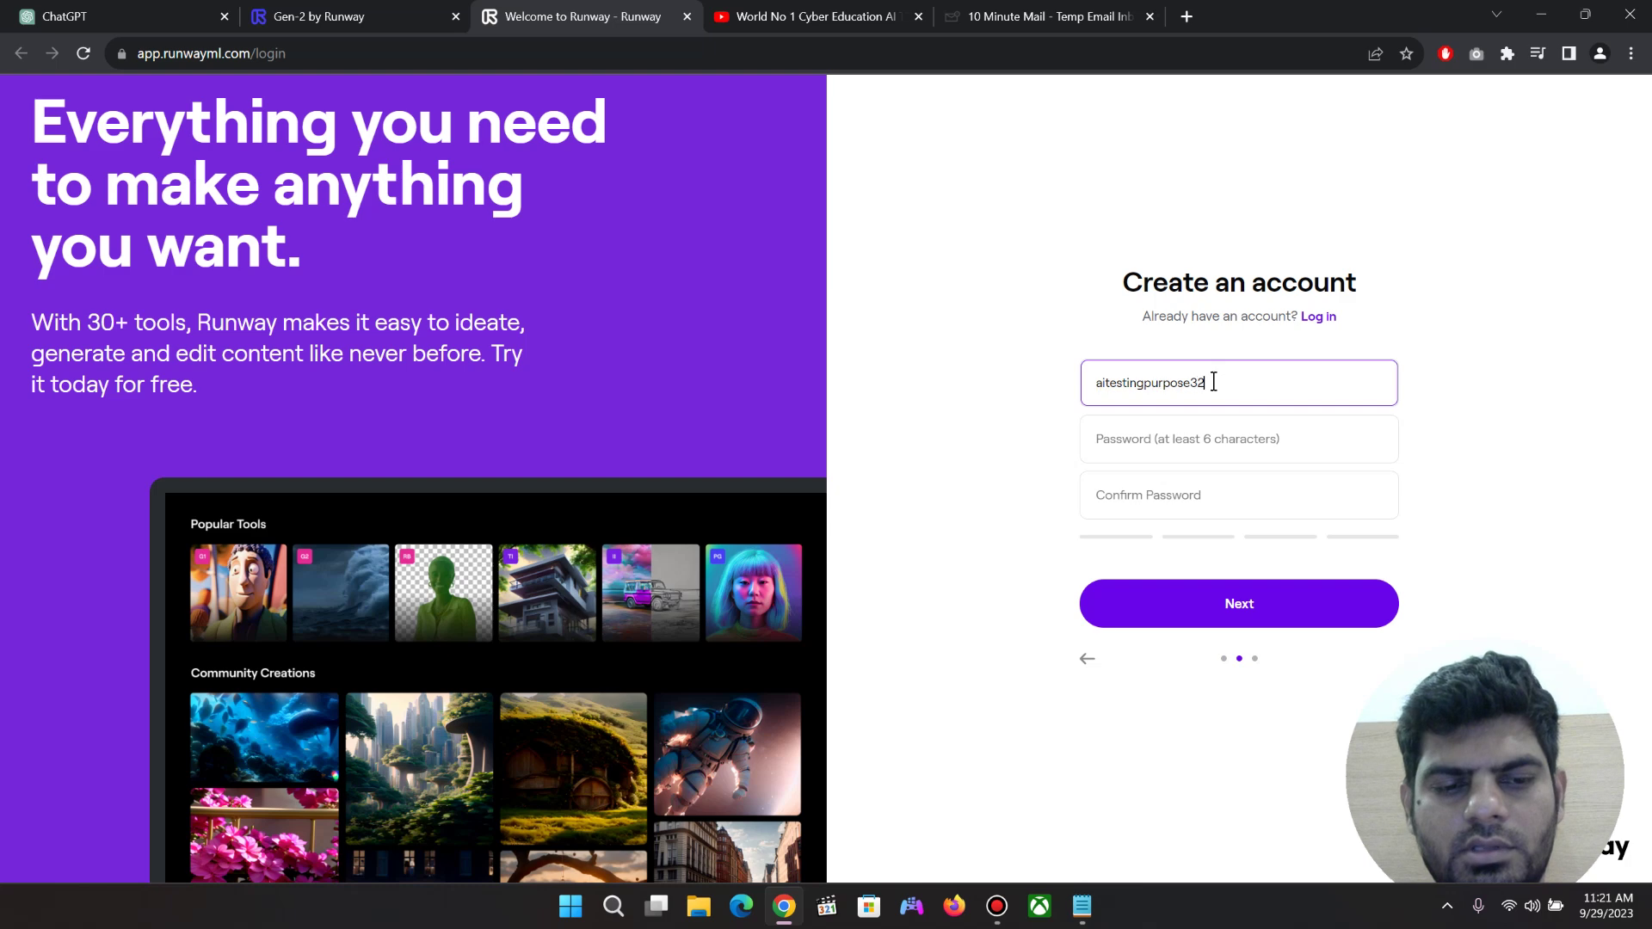
click(1178, 436)
key(ctrl+v)
click(1146, 484)
key(ctrl+v)
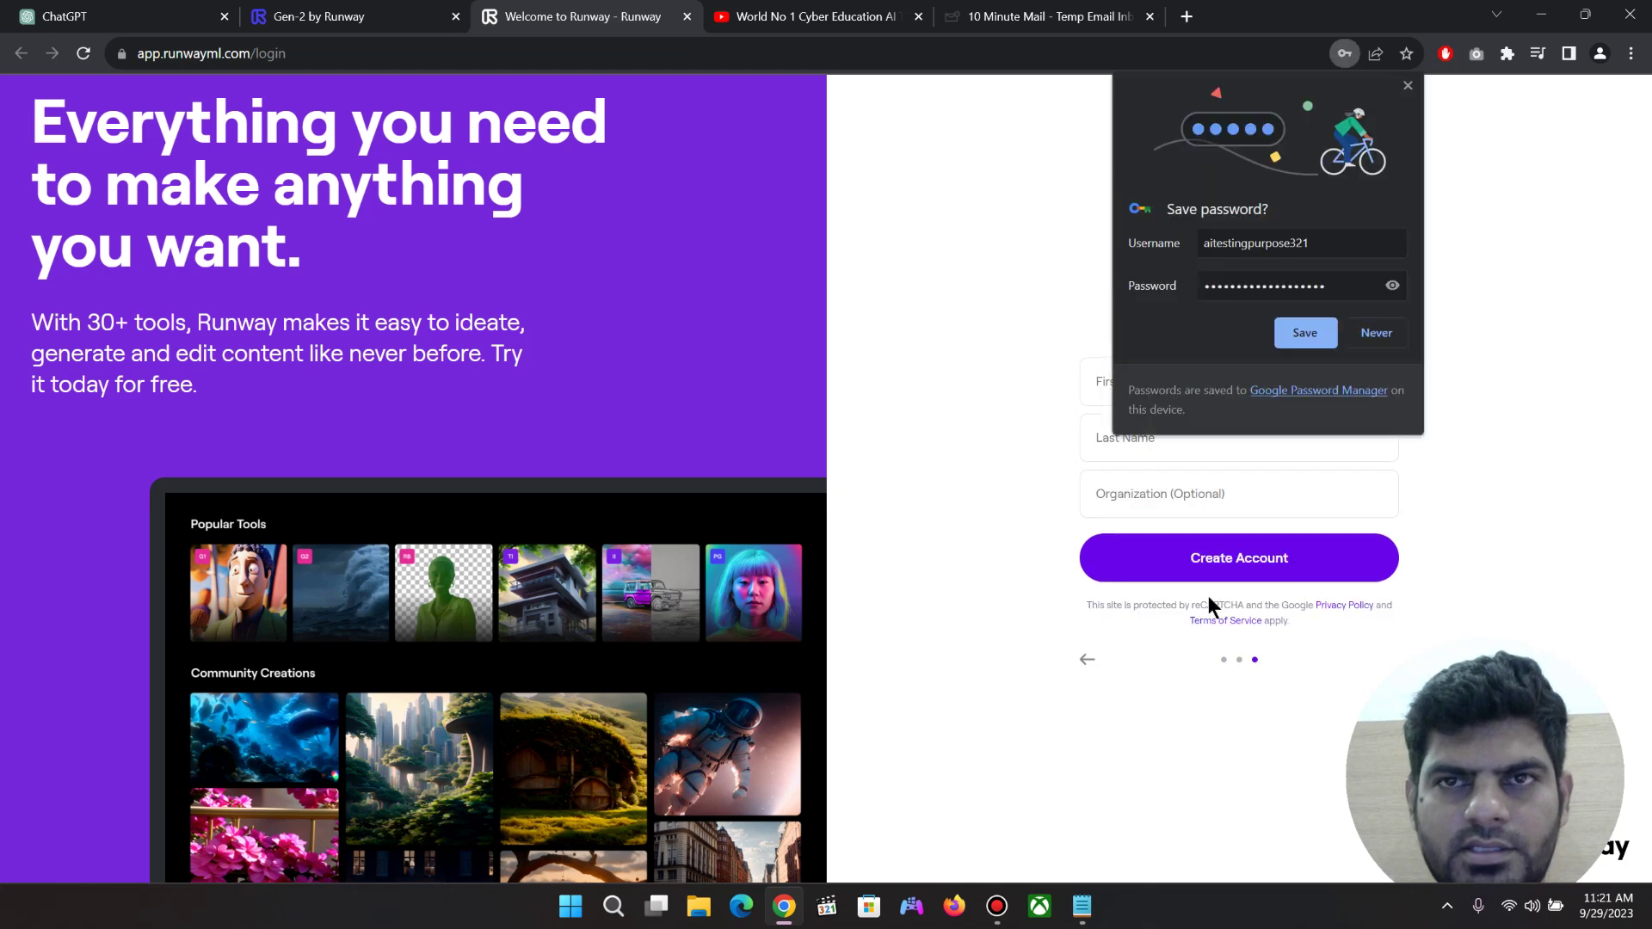
click(1385, 334)
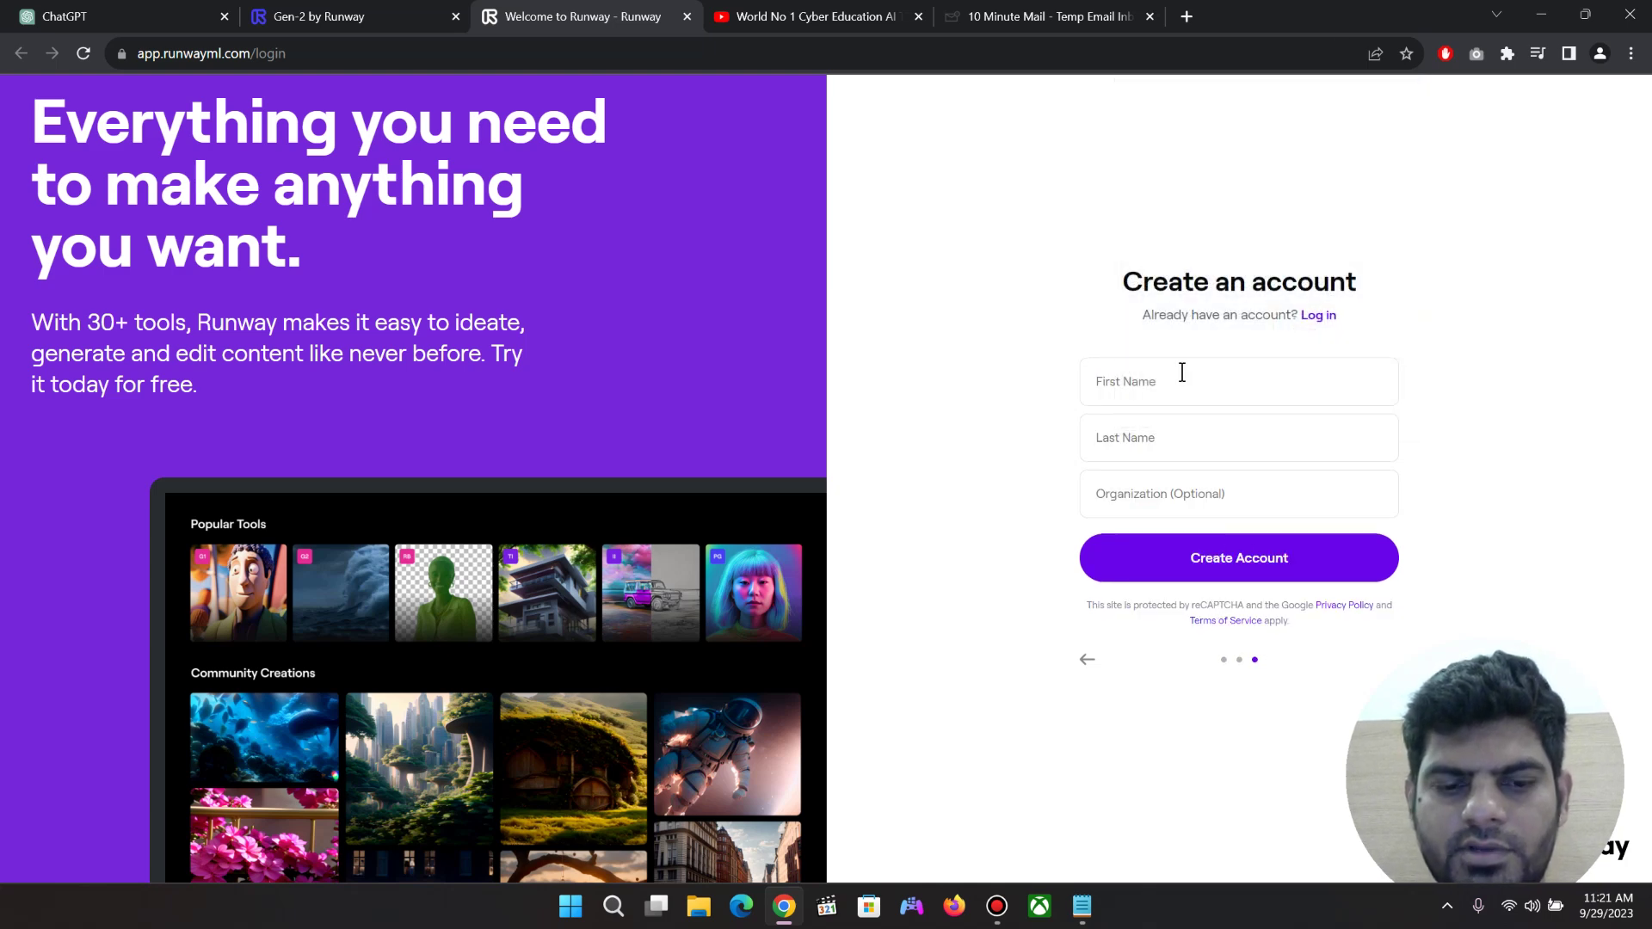
Enter the last name and organization, then create the Runway account
click(1137, 423)
key(ctrl+v)
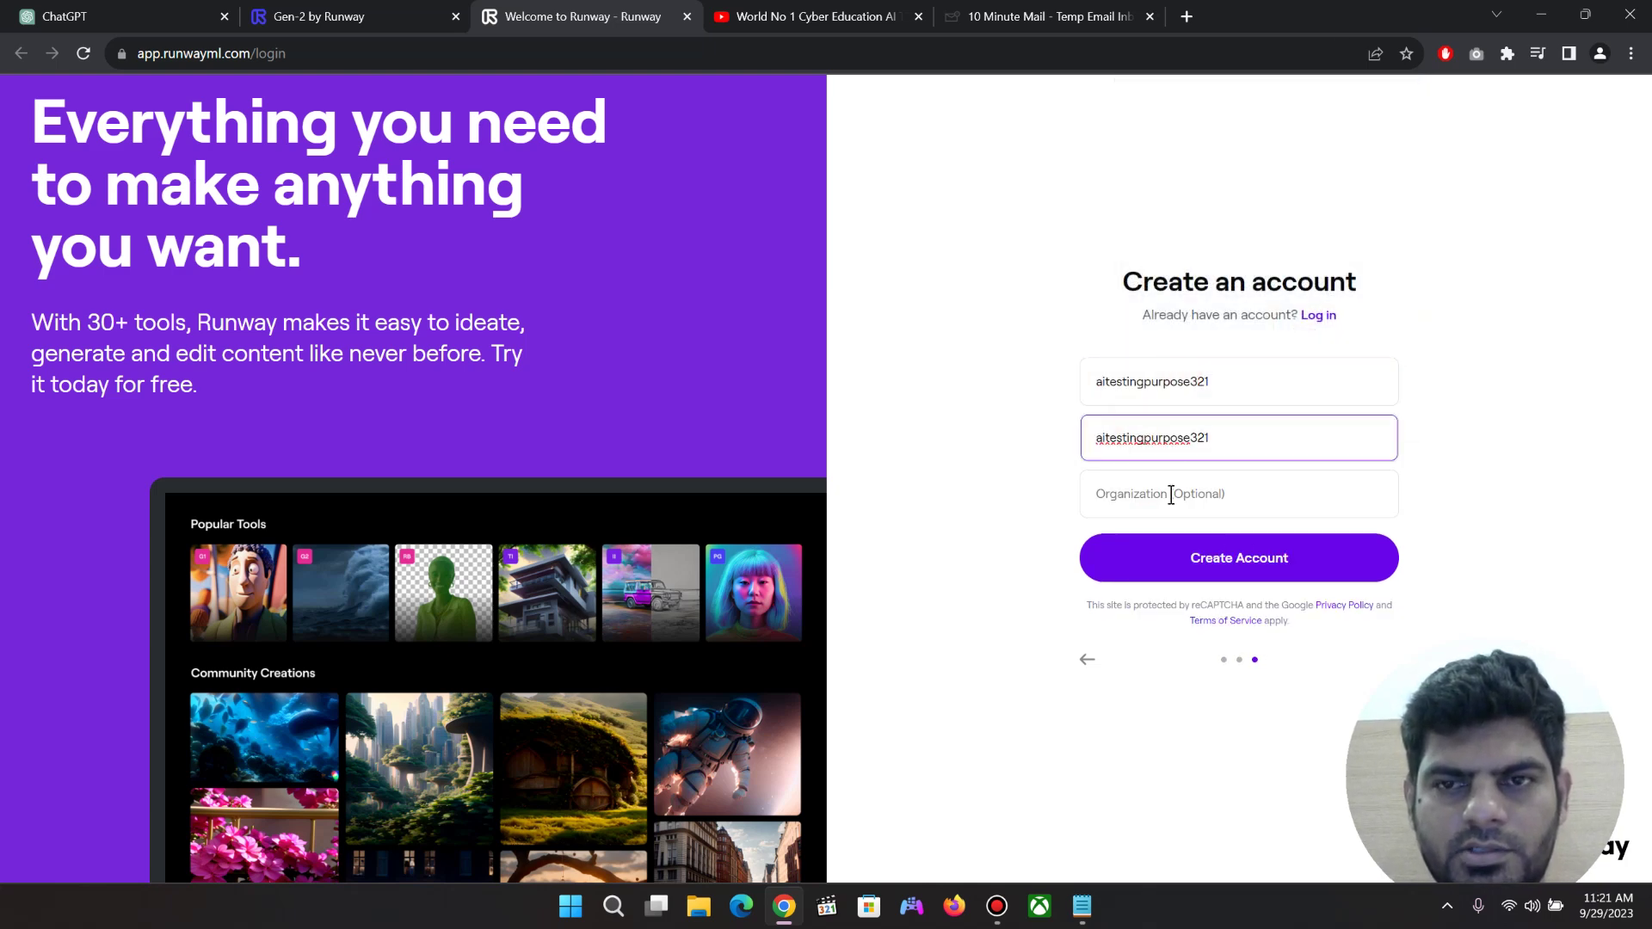
click(1171, 495)
key(ctrl+v)
click(1245, 560)
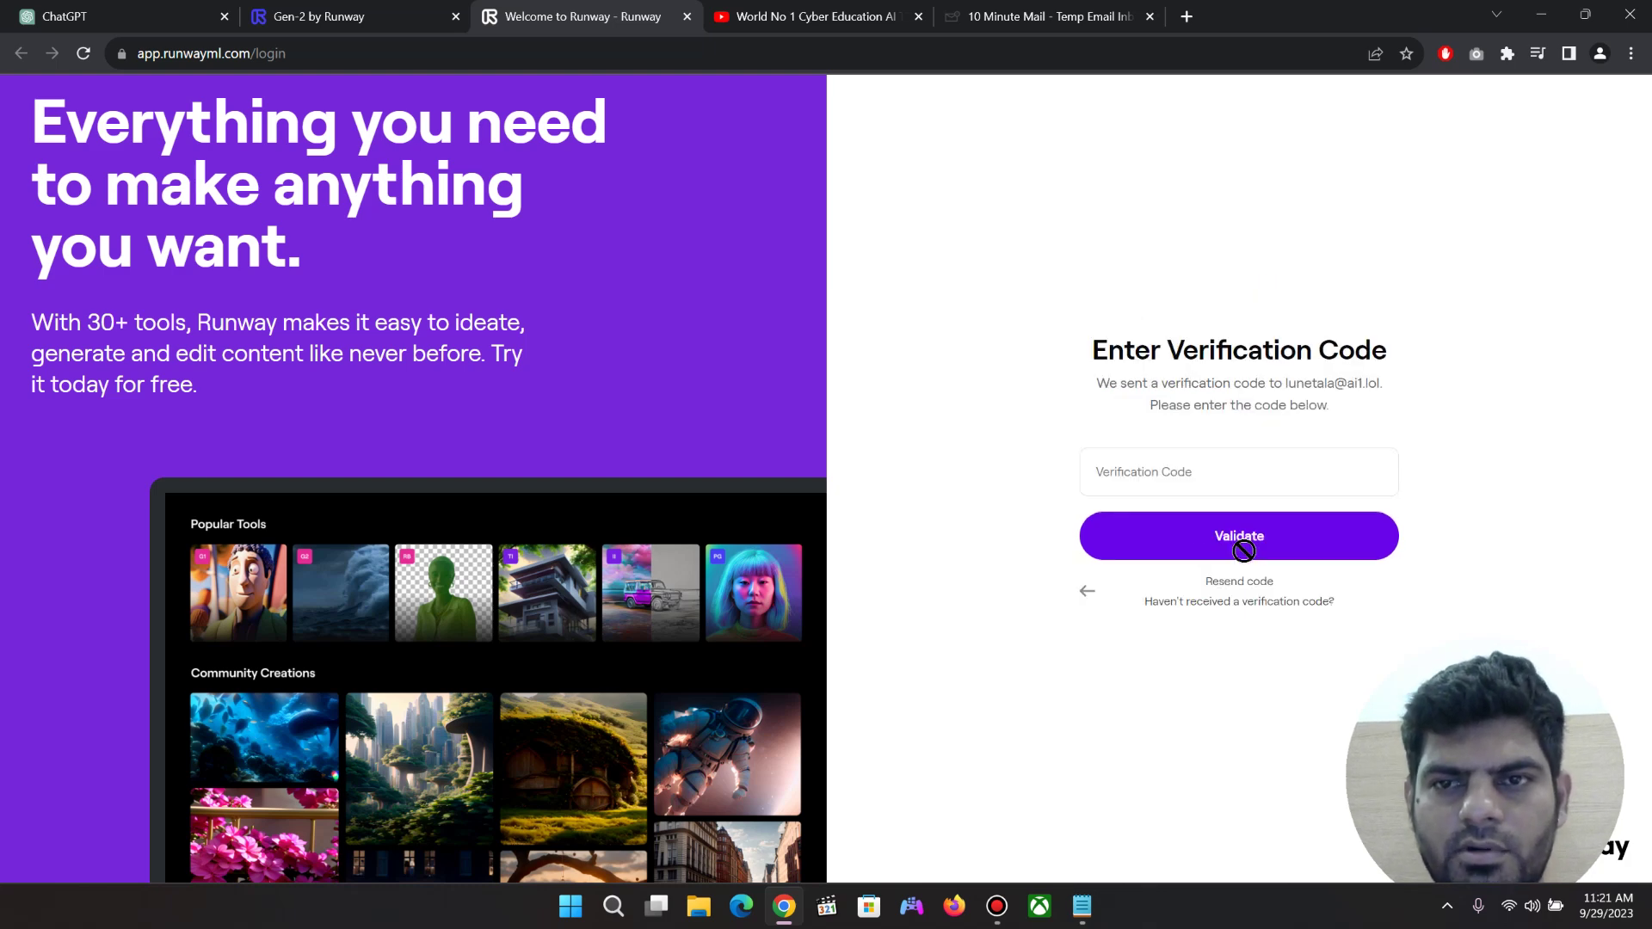
Copy the code from Runway's 'Verify it's you!' email and validate it on Runway
click(1102, 8)
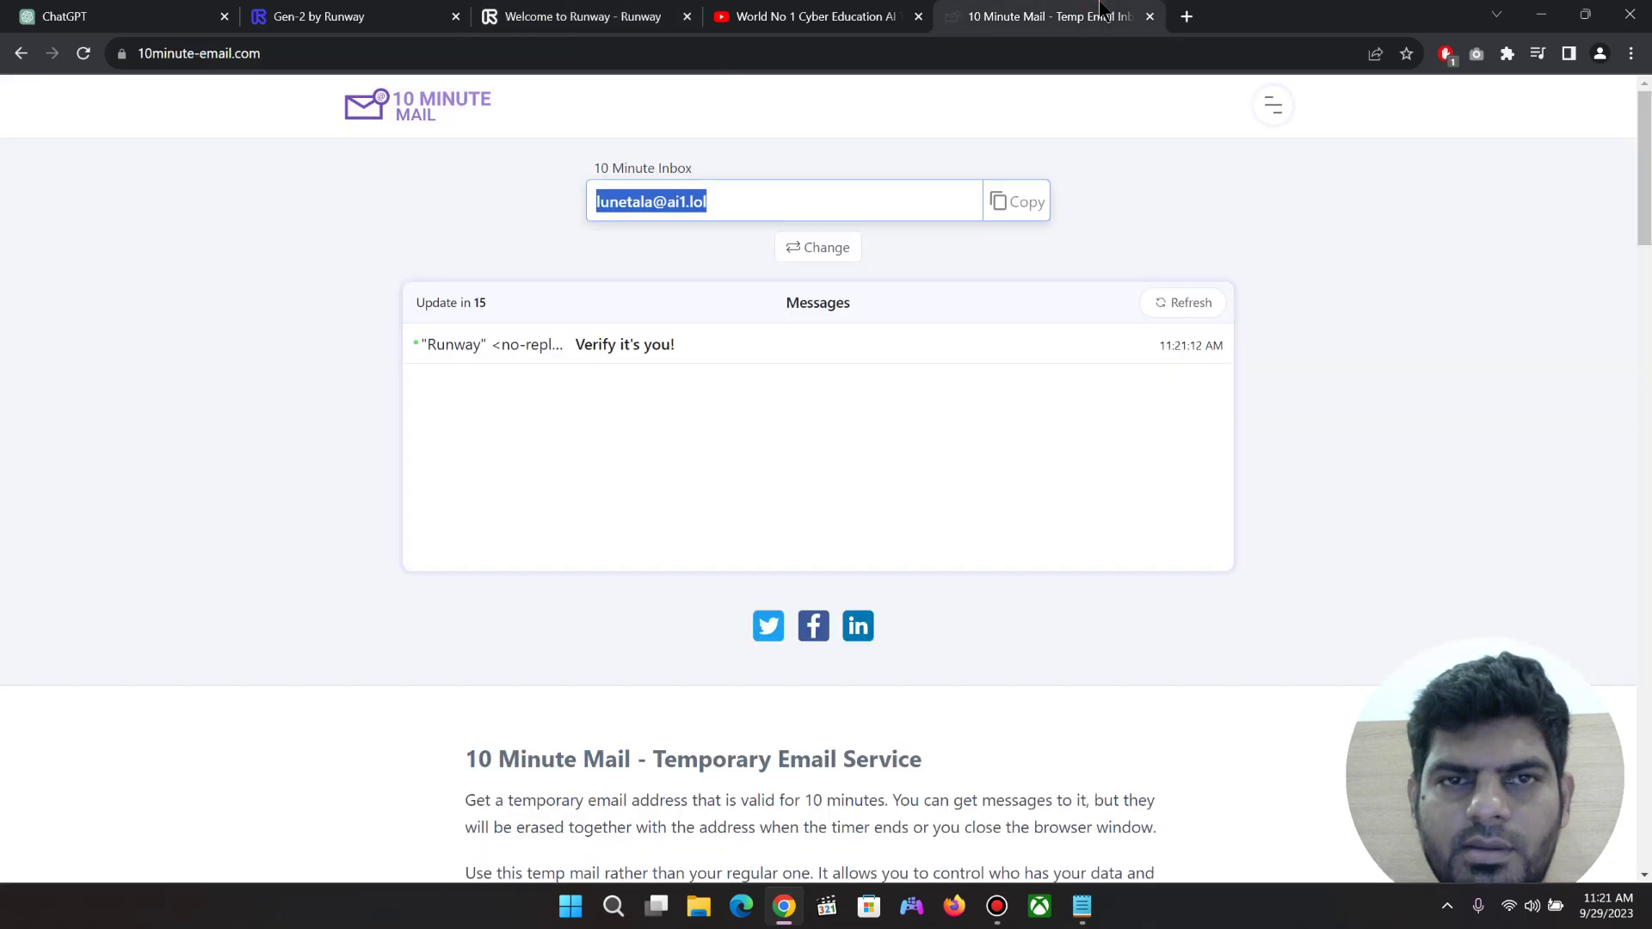
click(767, 348)
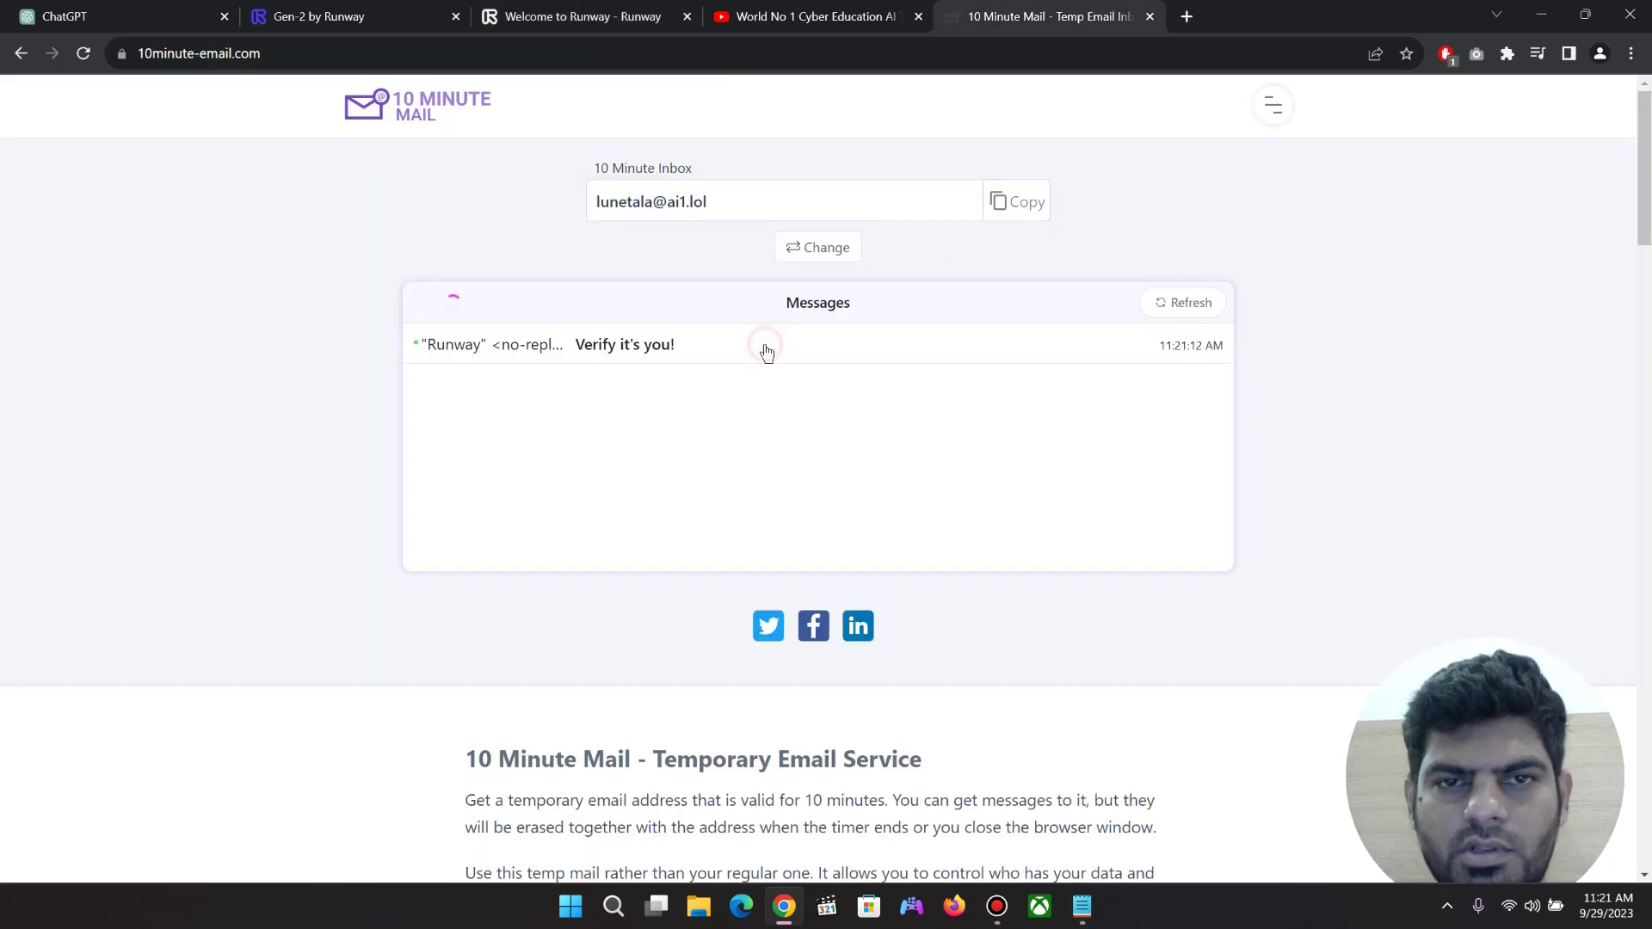
double_click(820, 478)
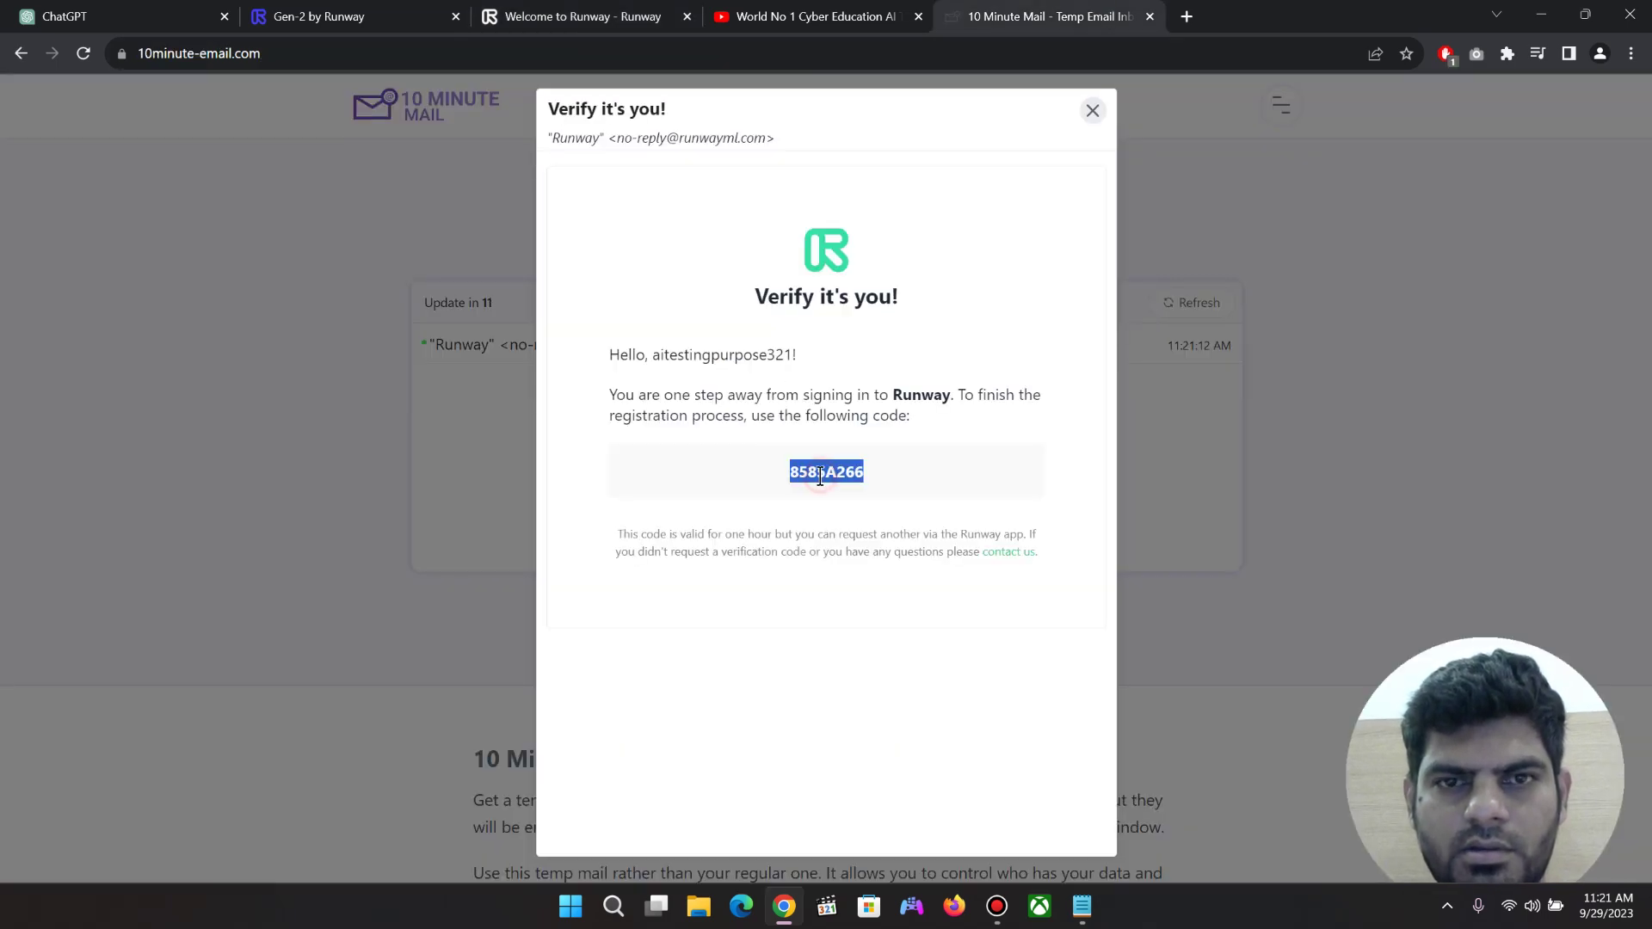
key(ctrl+c)
click(585, 17)
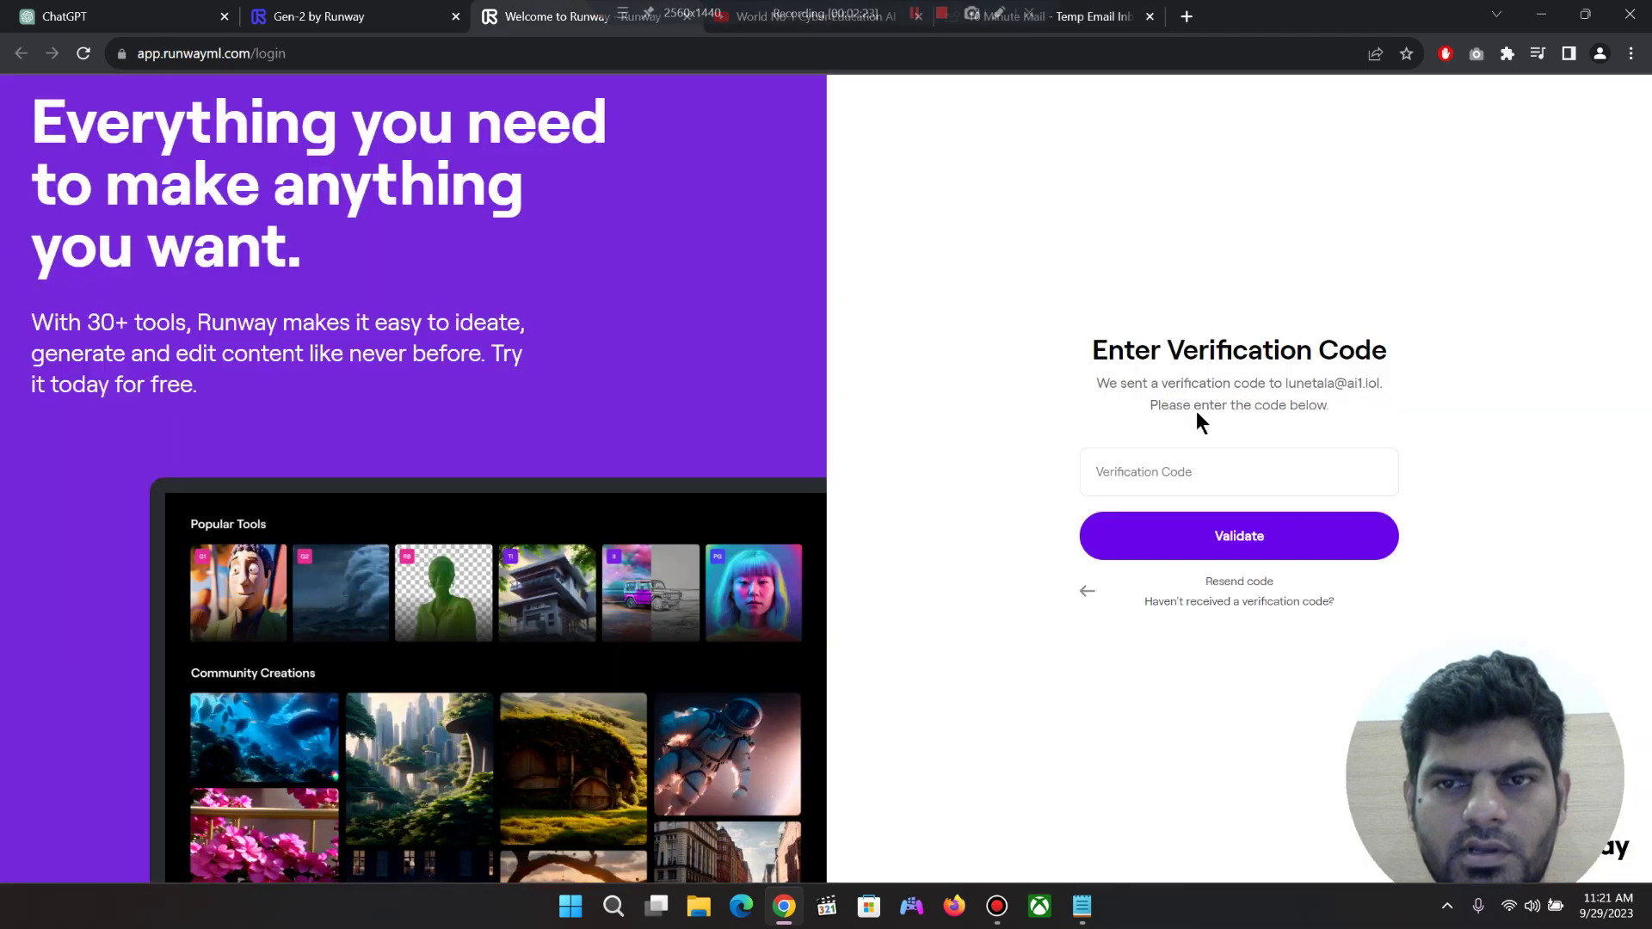
click(1224, 477)
key(ctrl+v)
click(1237, 530)
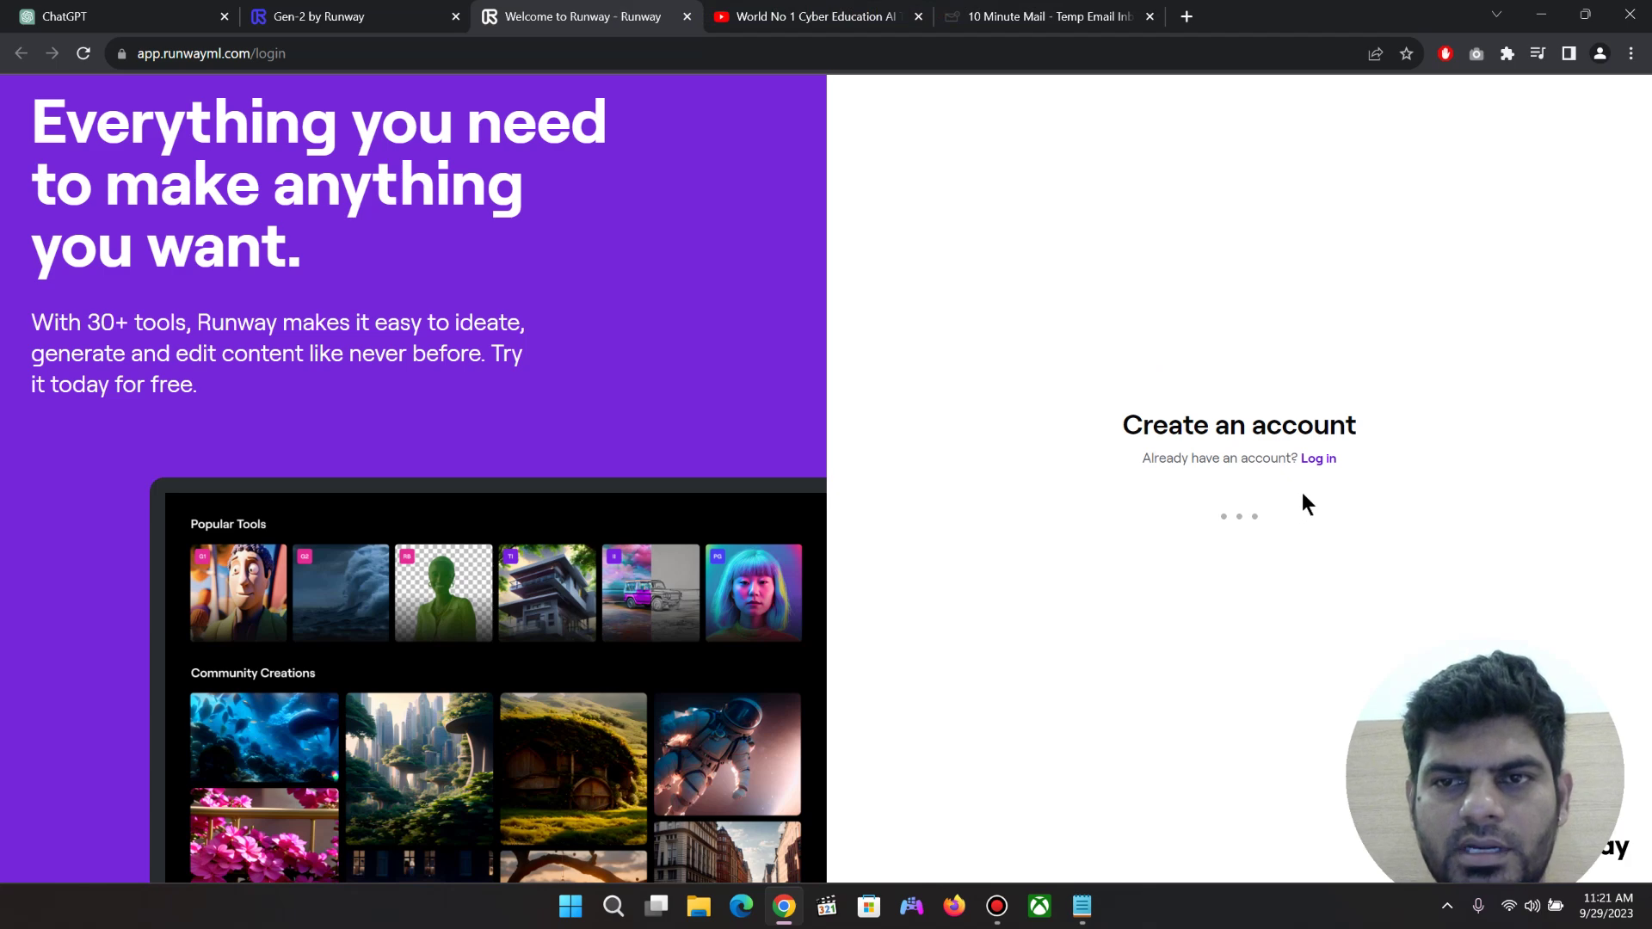
Skip onboarding, dismiss the upgrade and Watch popups, and start a Gen-2 video from text
click(1240, 549)
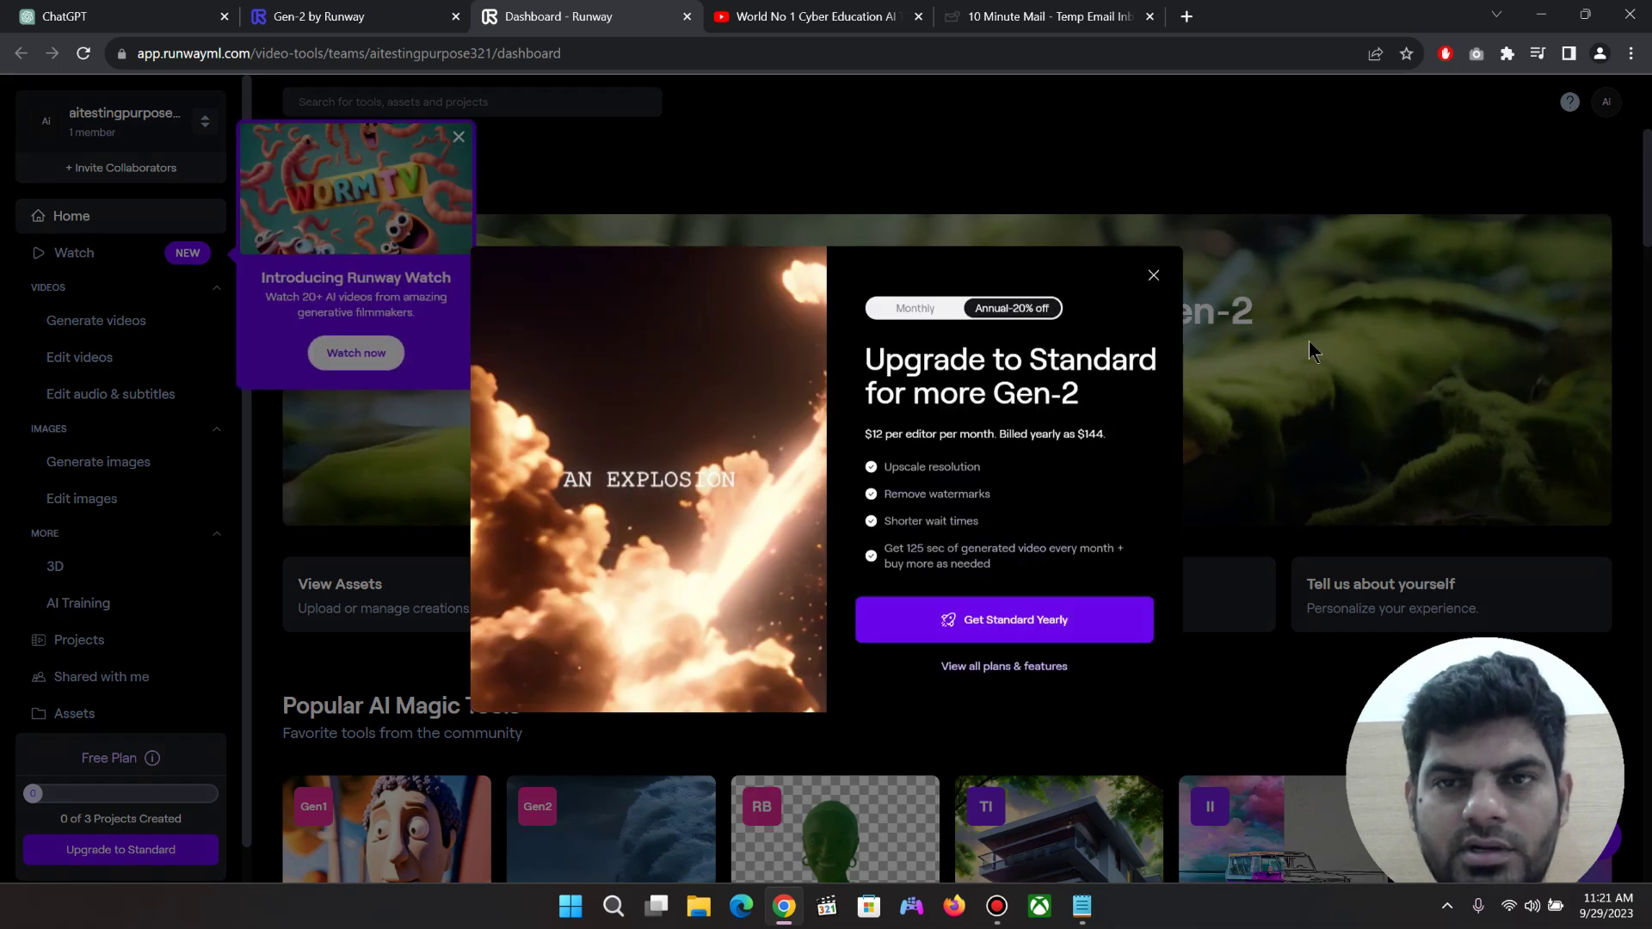
click(1156, 276)
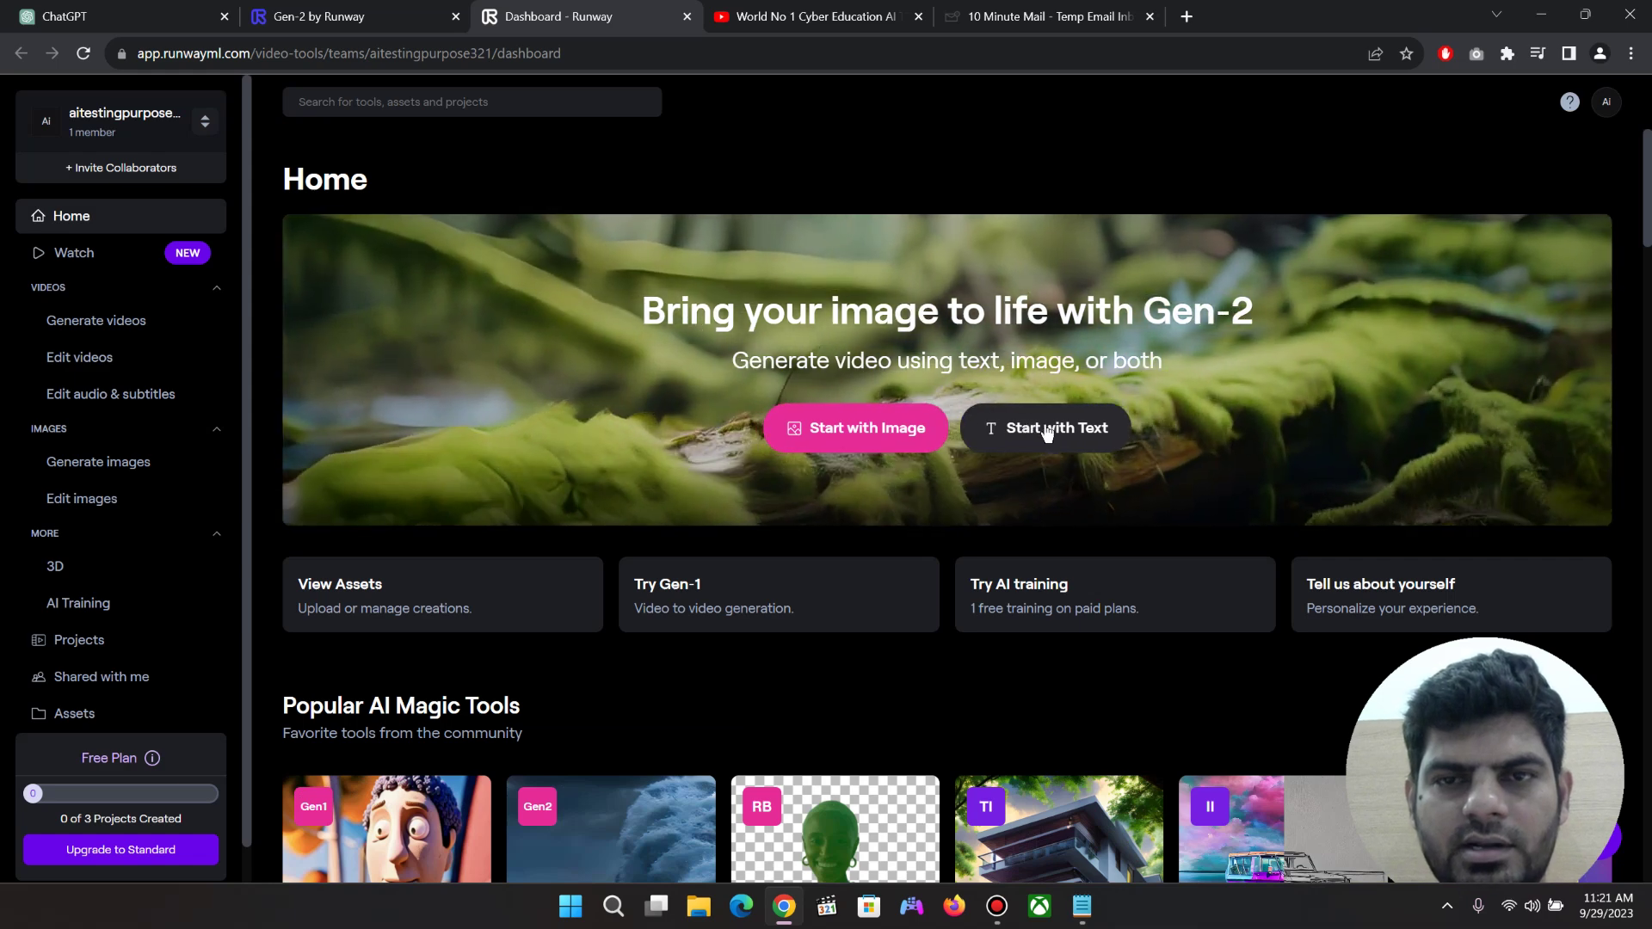
click(1035, 437)
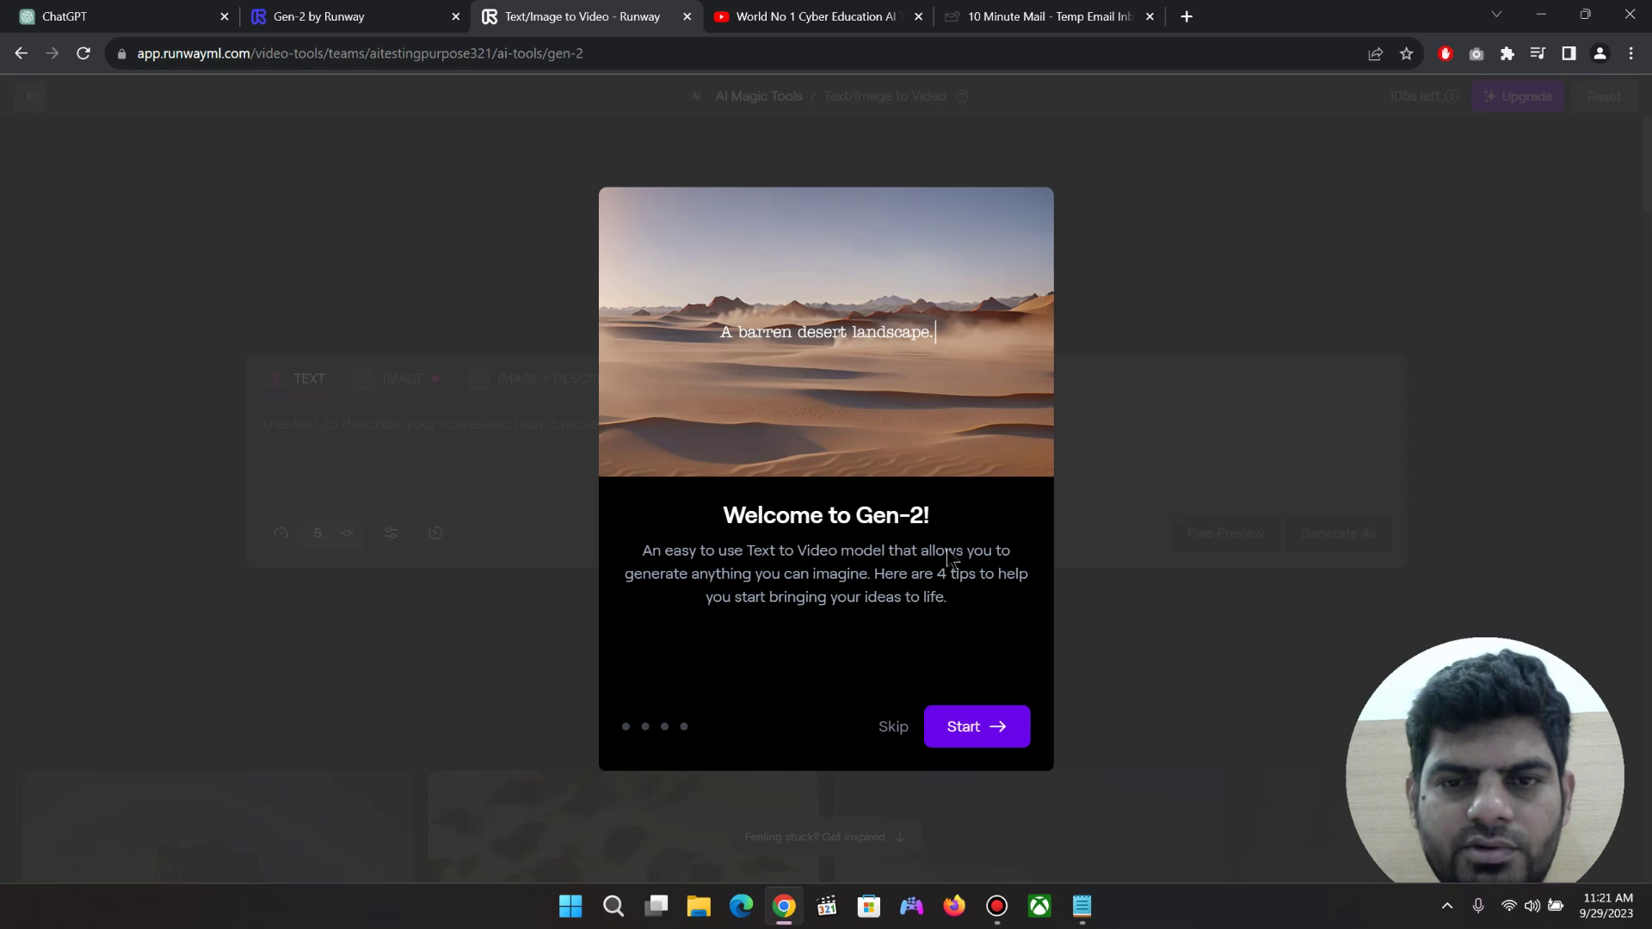
Paste ChatGPT's first prompt, the fearless toddler against alien invasion, into the Gen-2 text box
click(895, 730)
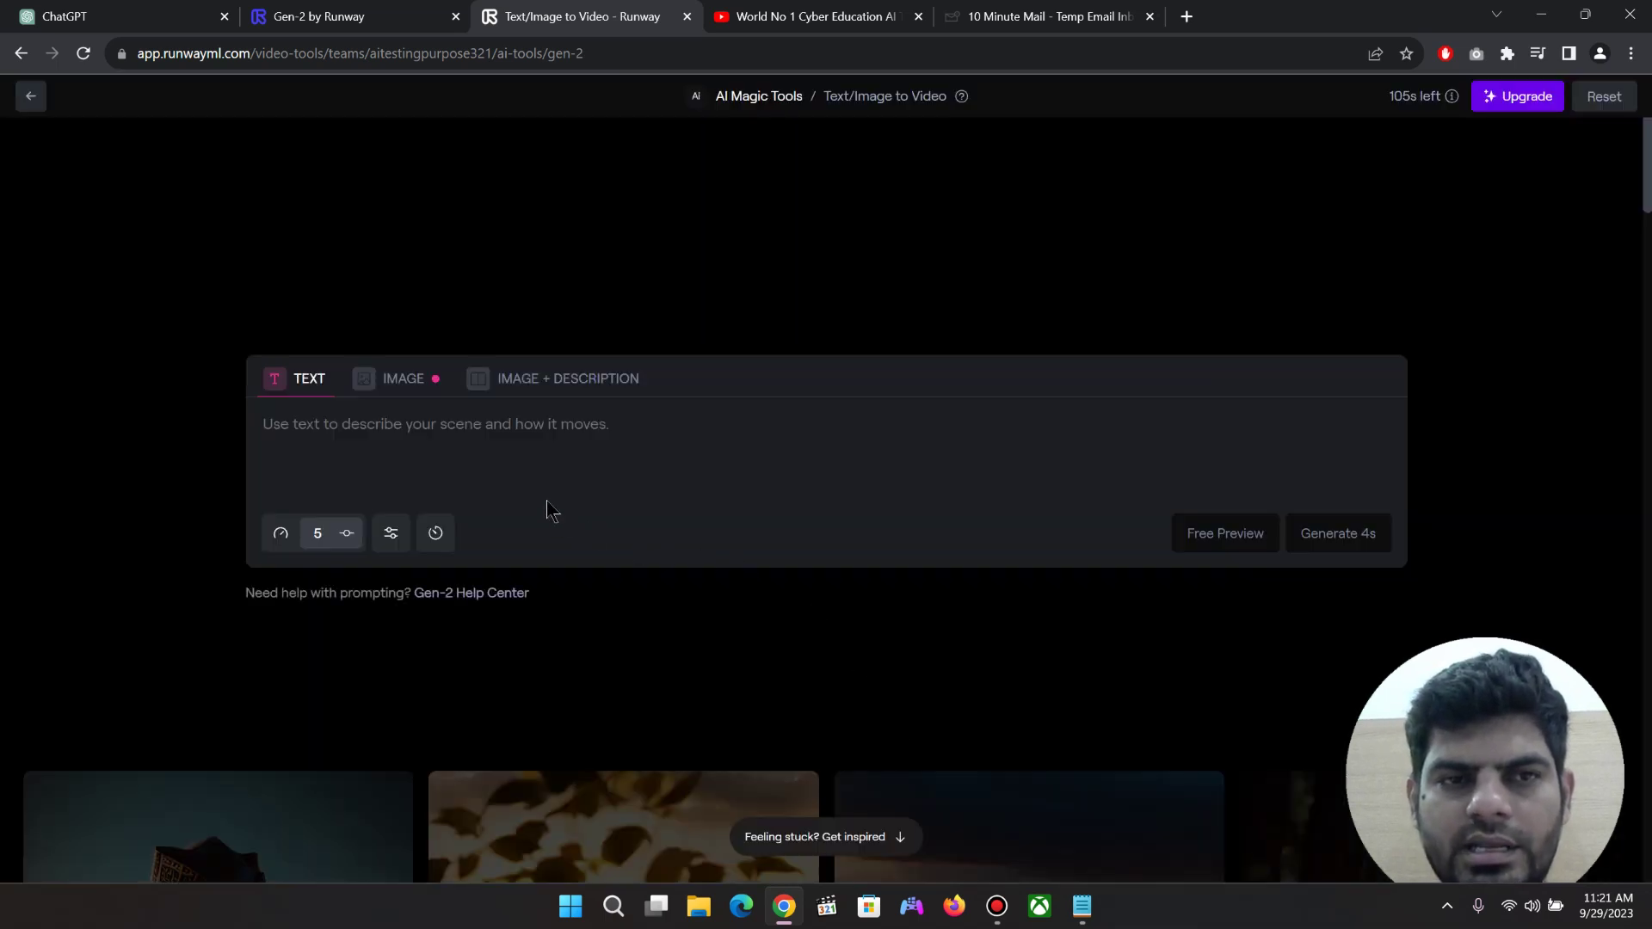
click(505, 432)
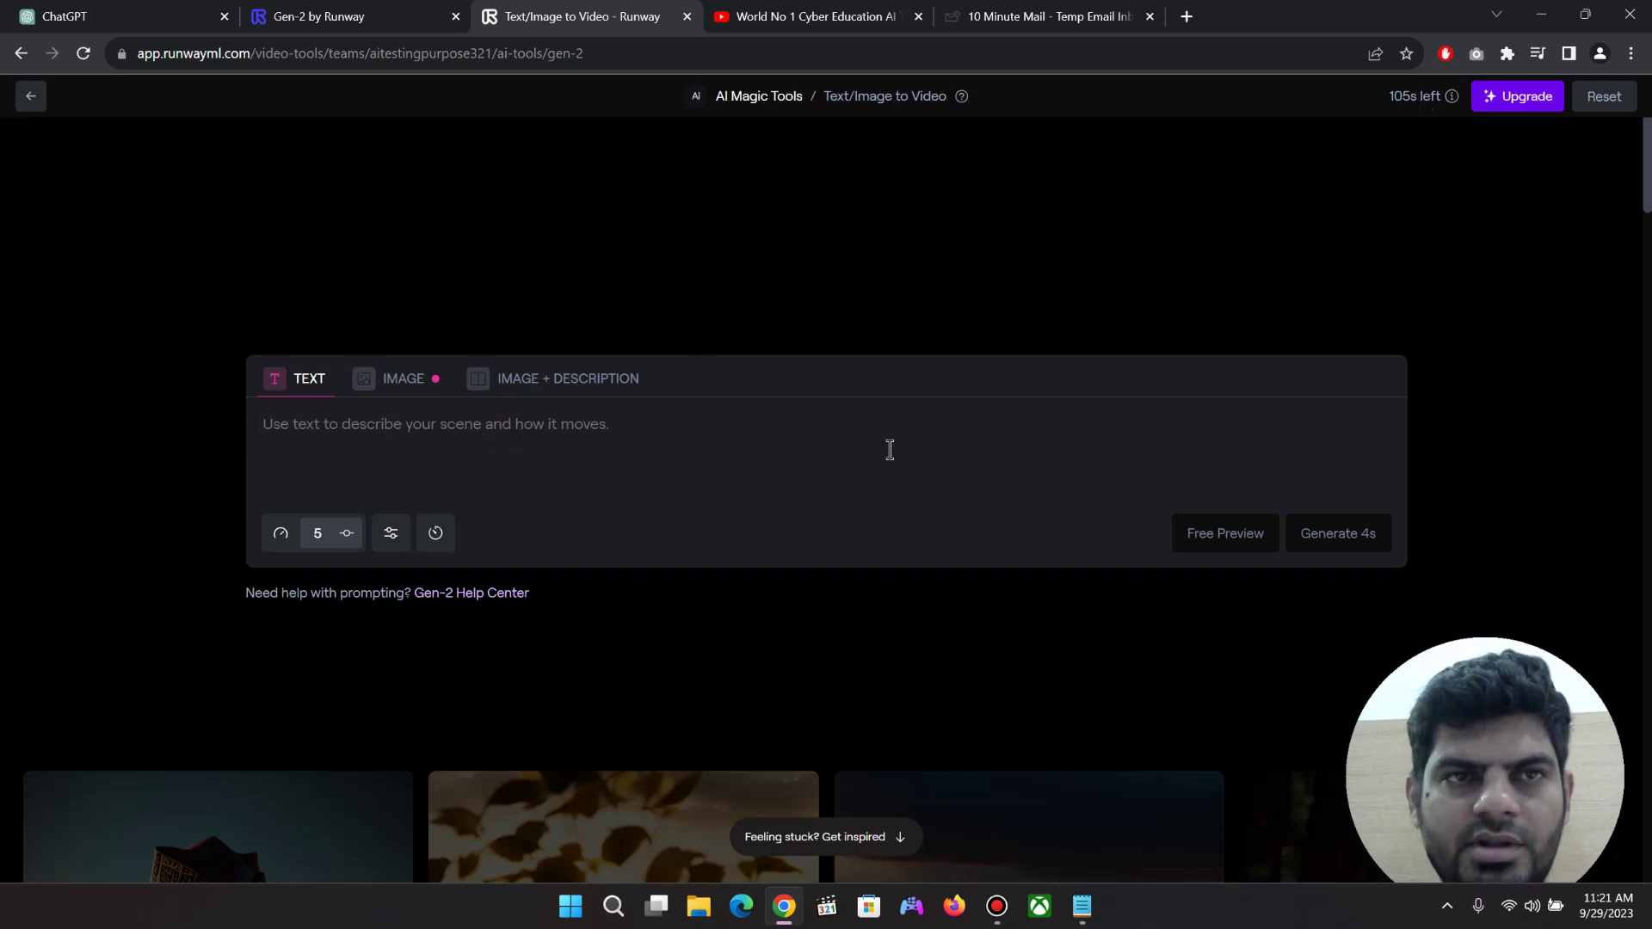
click(176, 22)
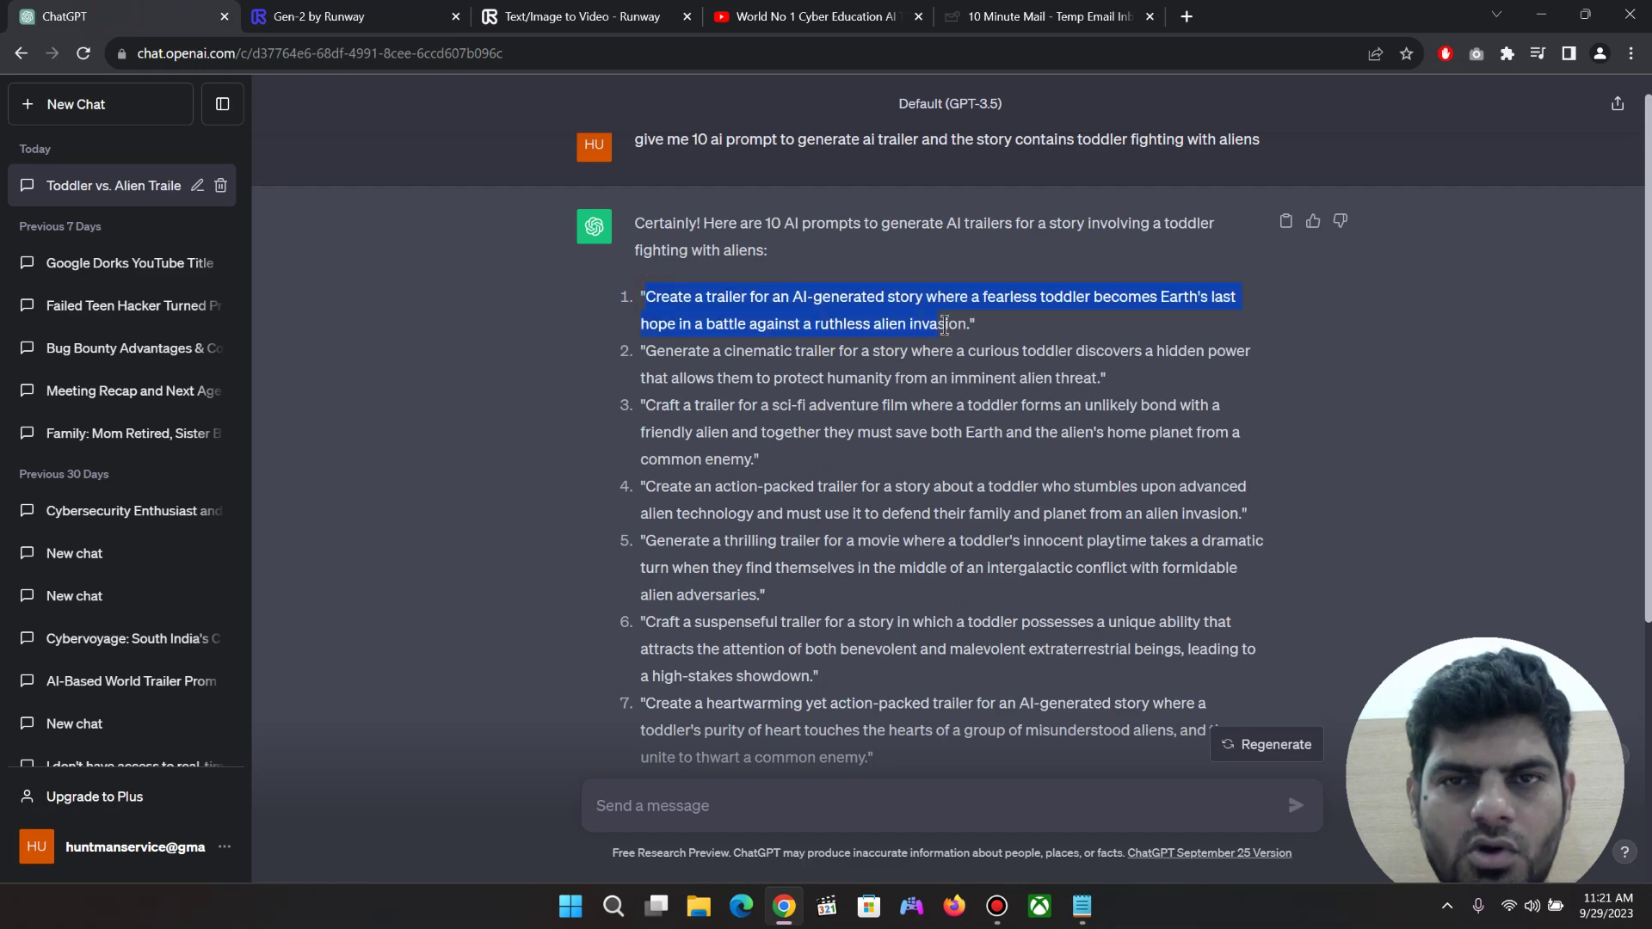
drag(683, 295, 965, 325)
key(ctrl+c)
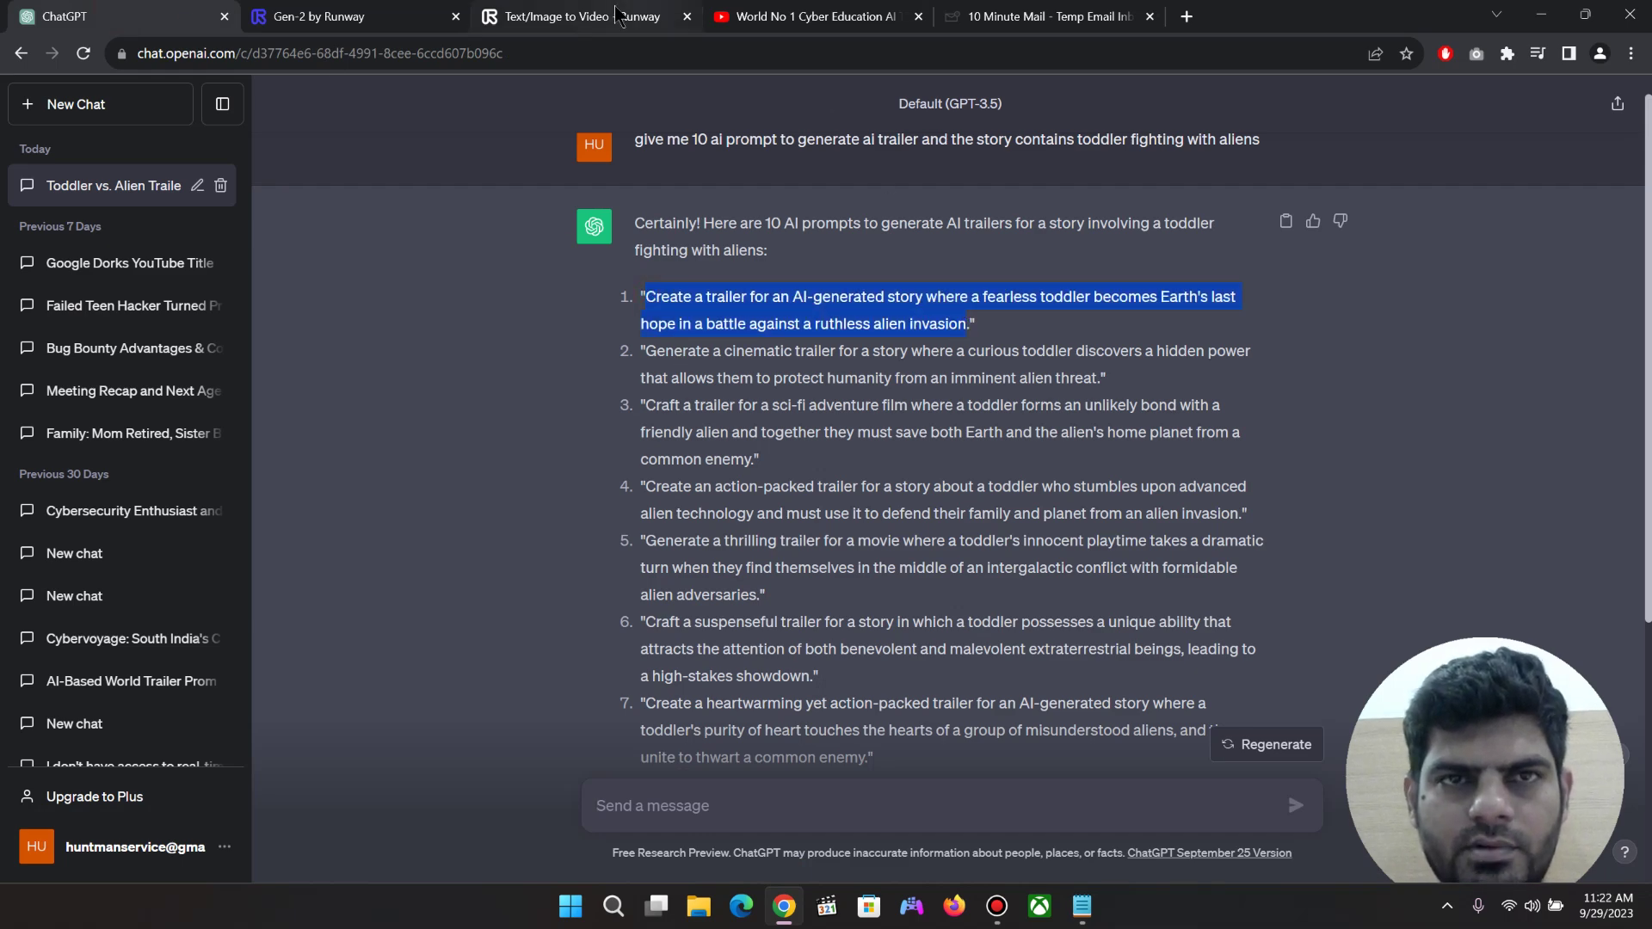
click(583, 16)
click(678, 415)
key(ctrl+v)
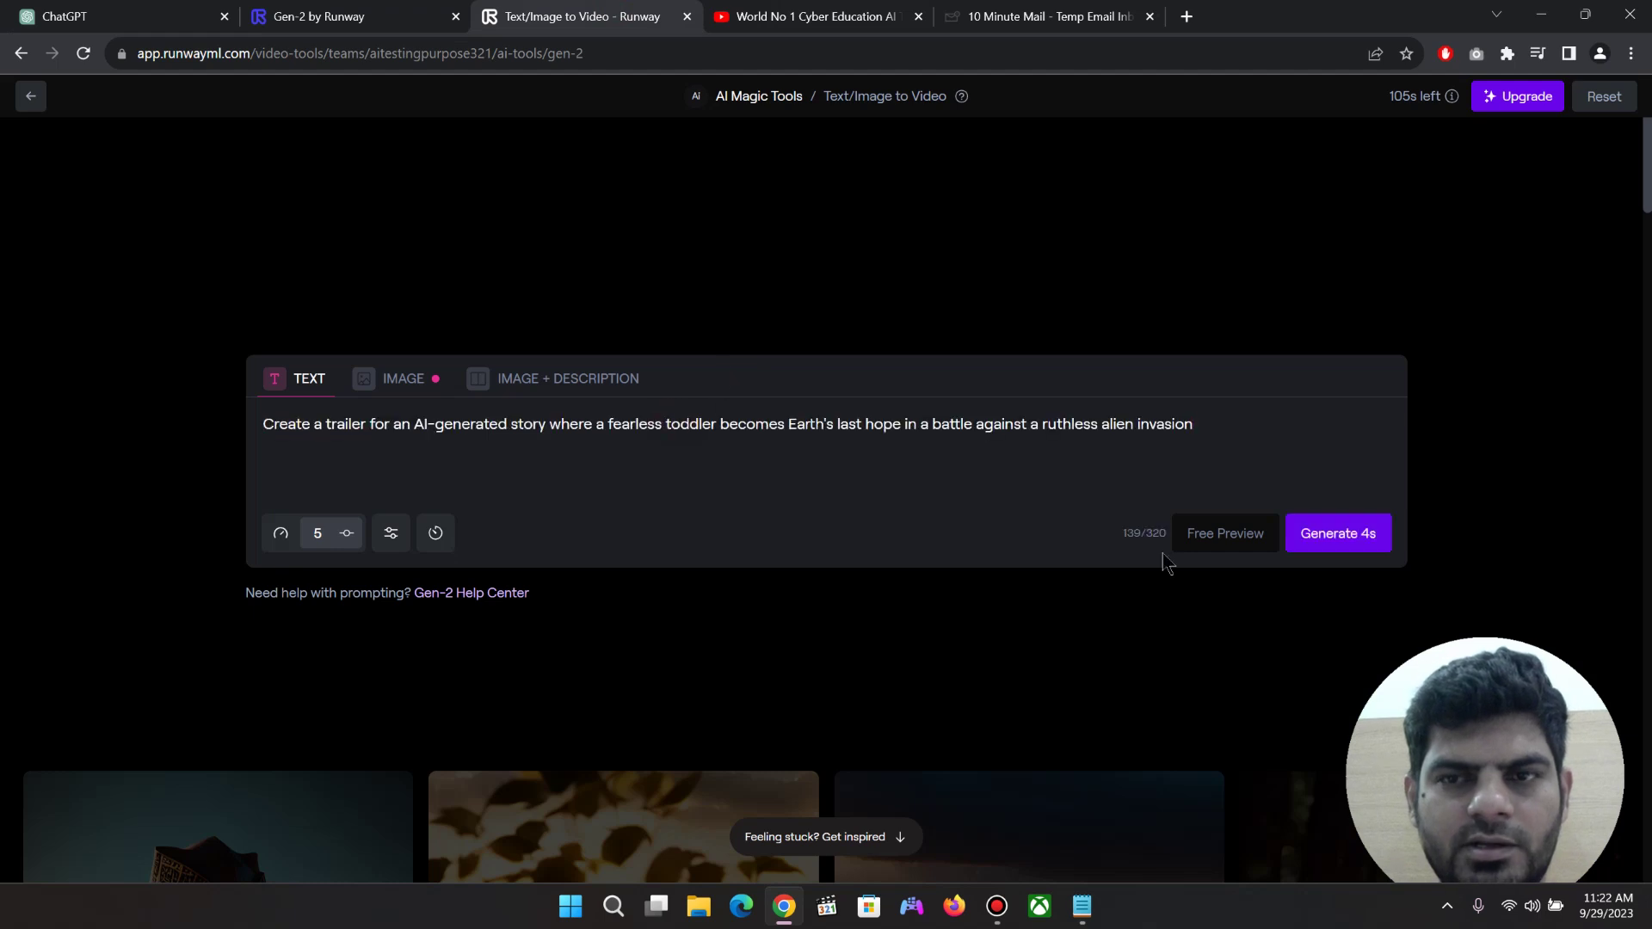
Generate a 4-second Gen-2 clip from the toddler prompt and check its progress at 42%
click(1318, 545)
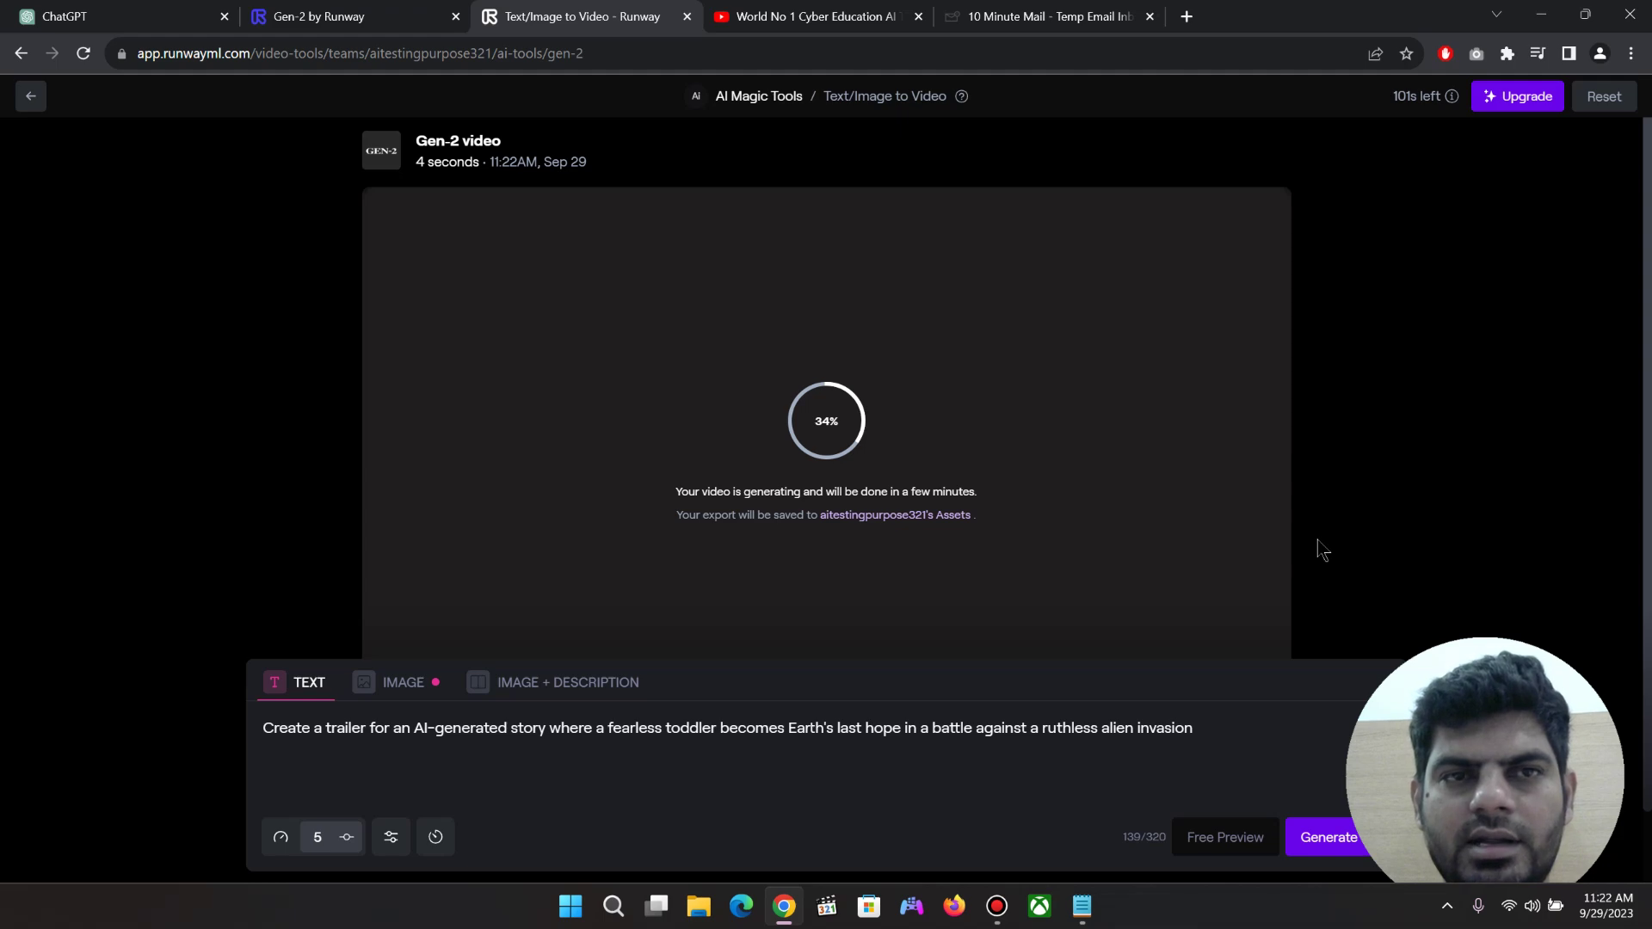
click(164, 19)
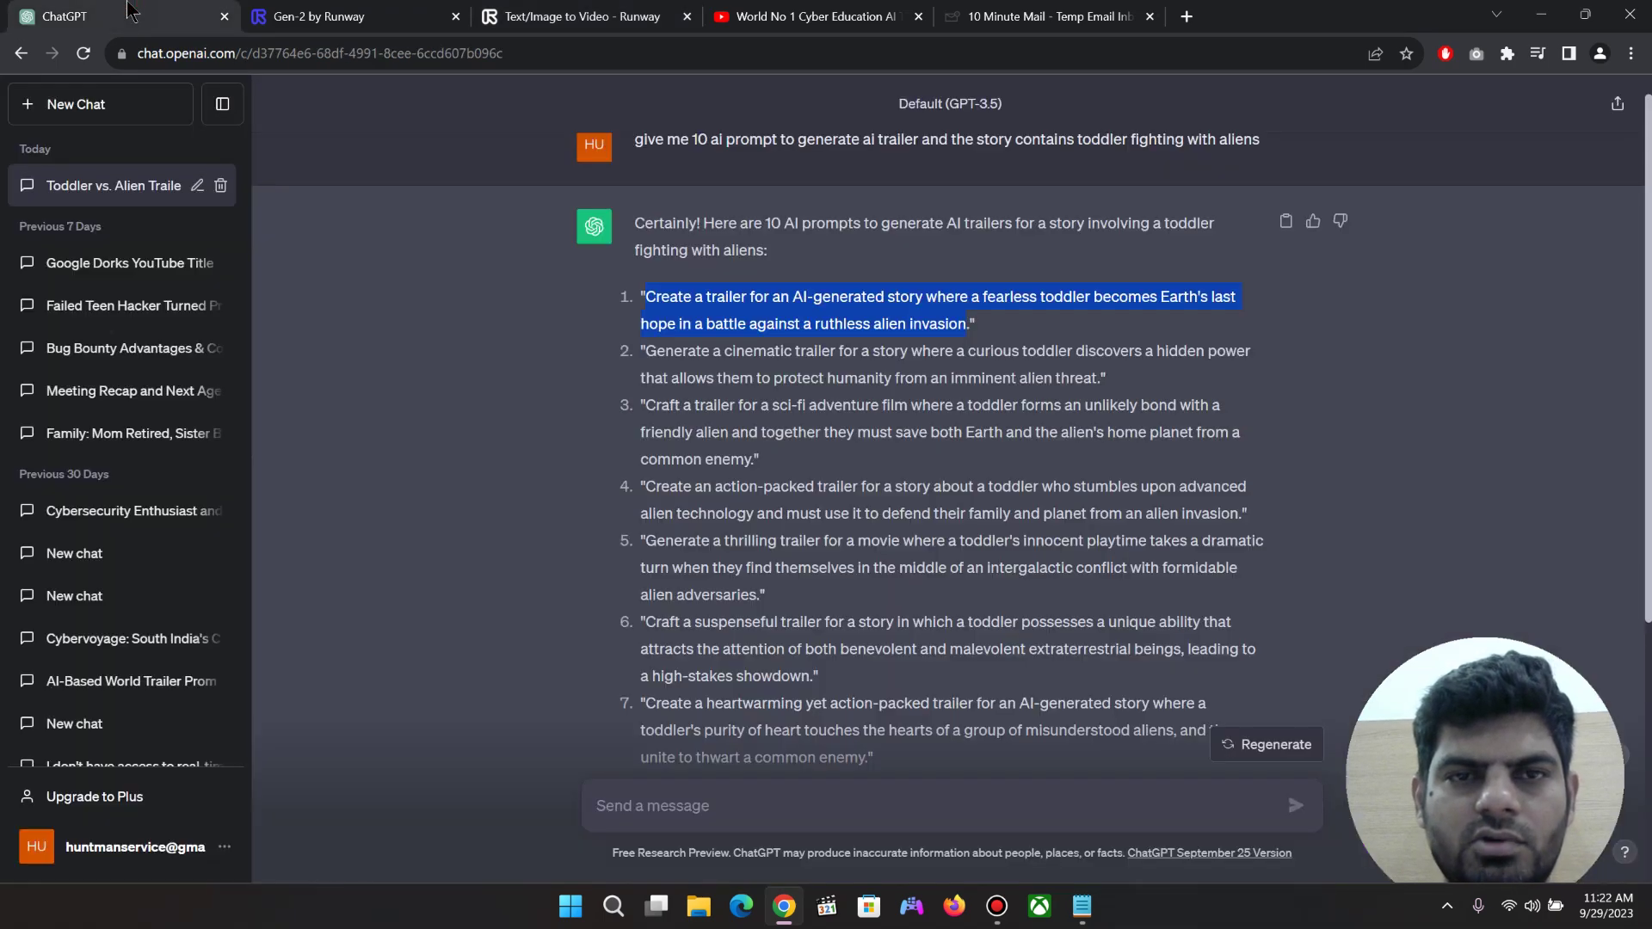
click(592, 21)
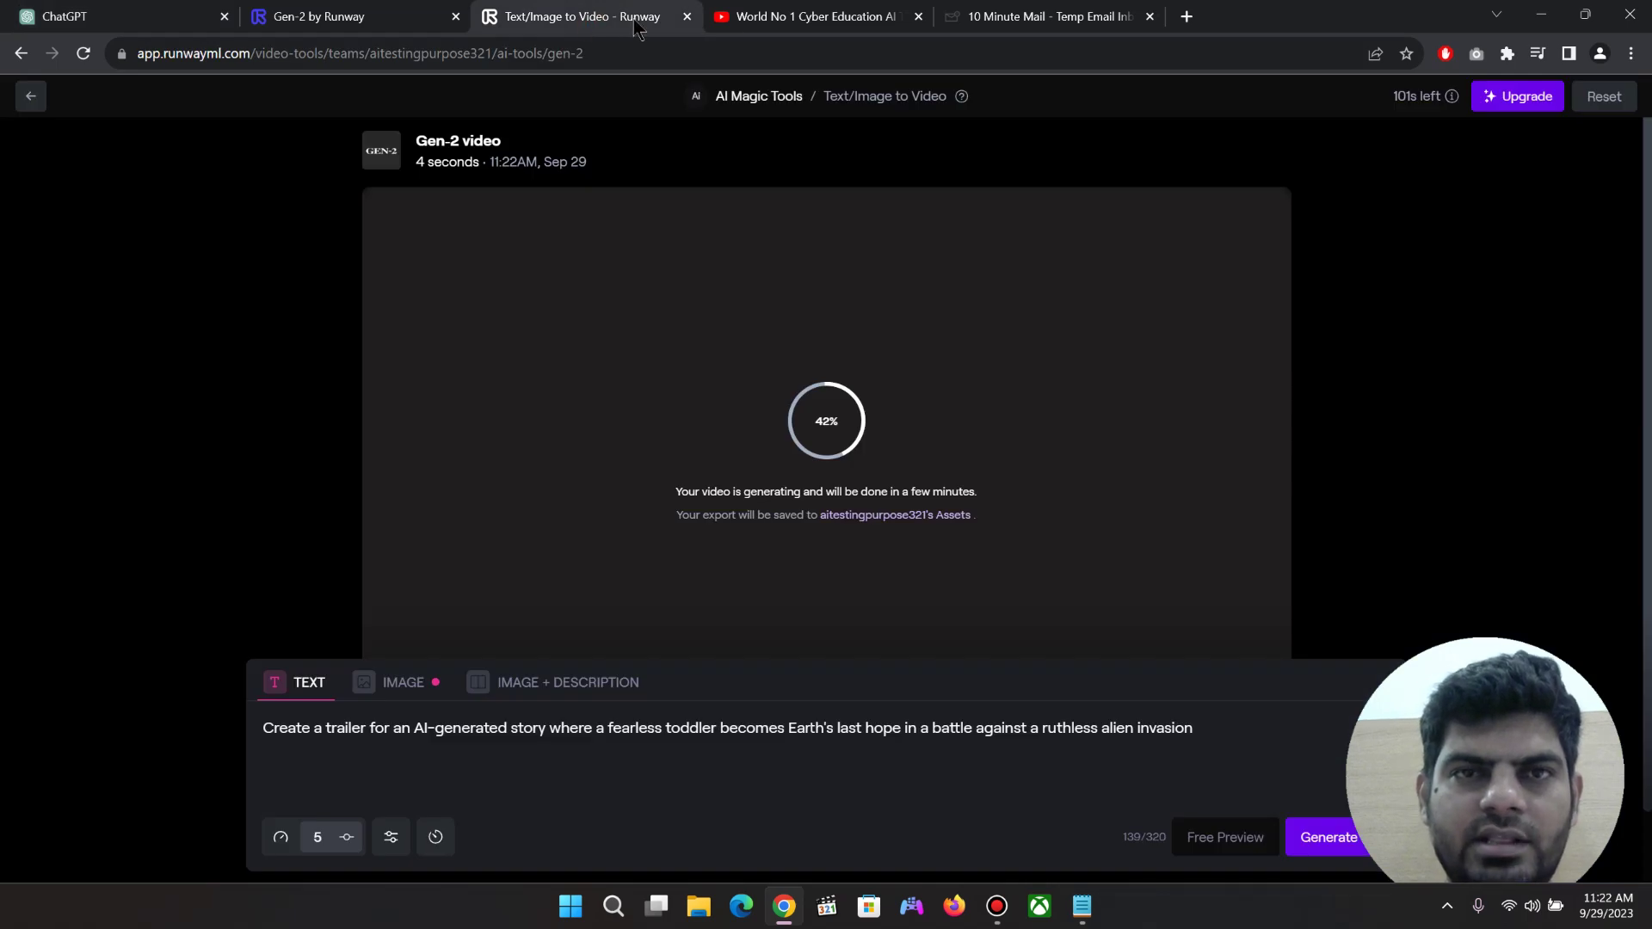
Mute the Cyber Voyage YouTube trailer, rewind it five seconds to 1:07, then return to ChatGPT
click(765, 17)
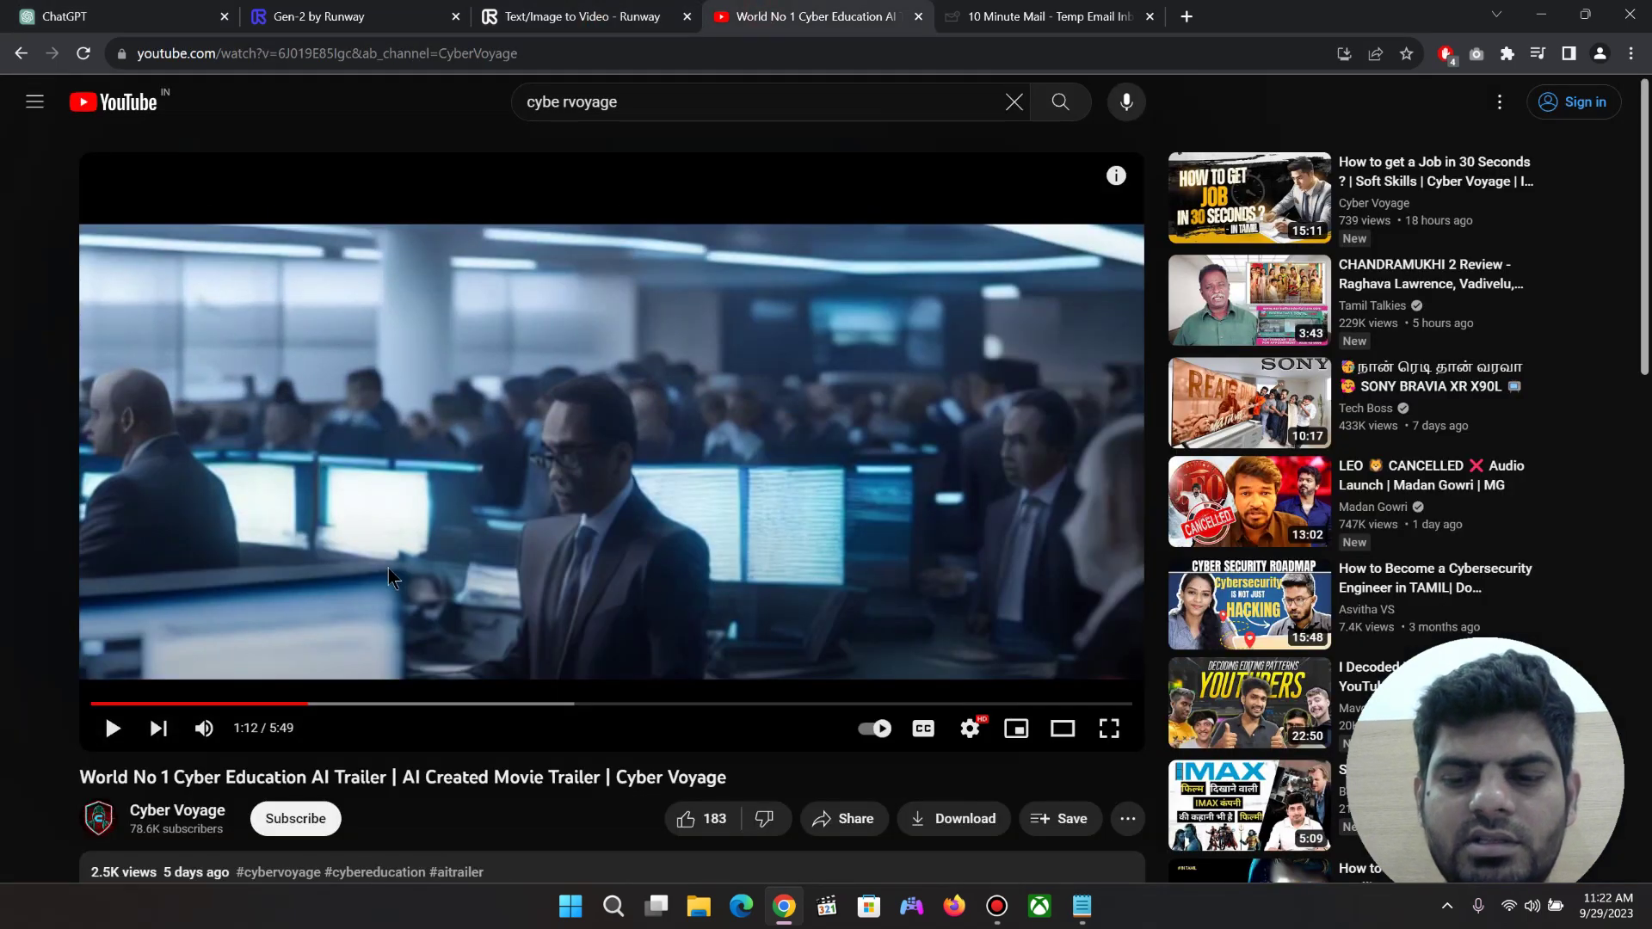
click(208, 728)
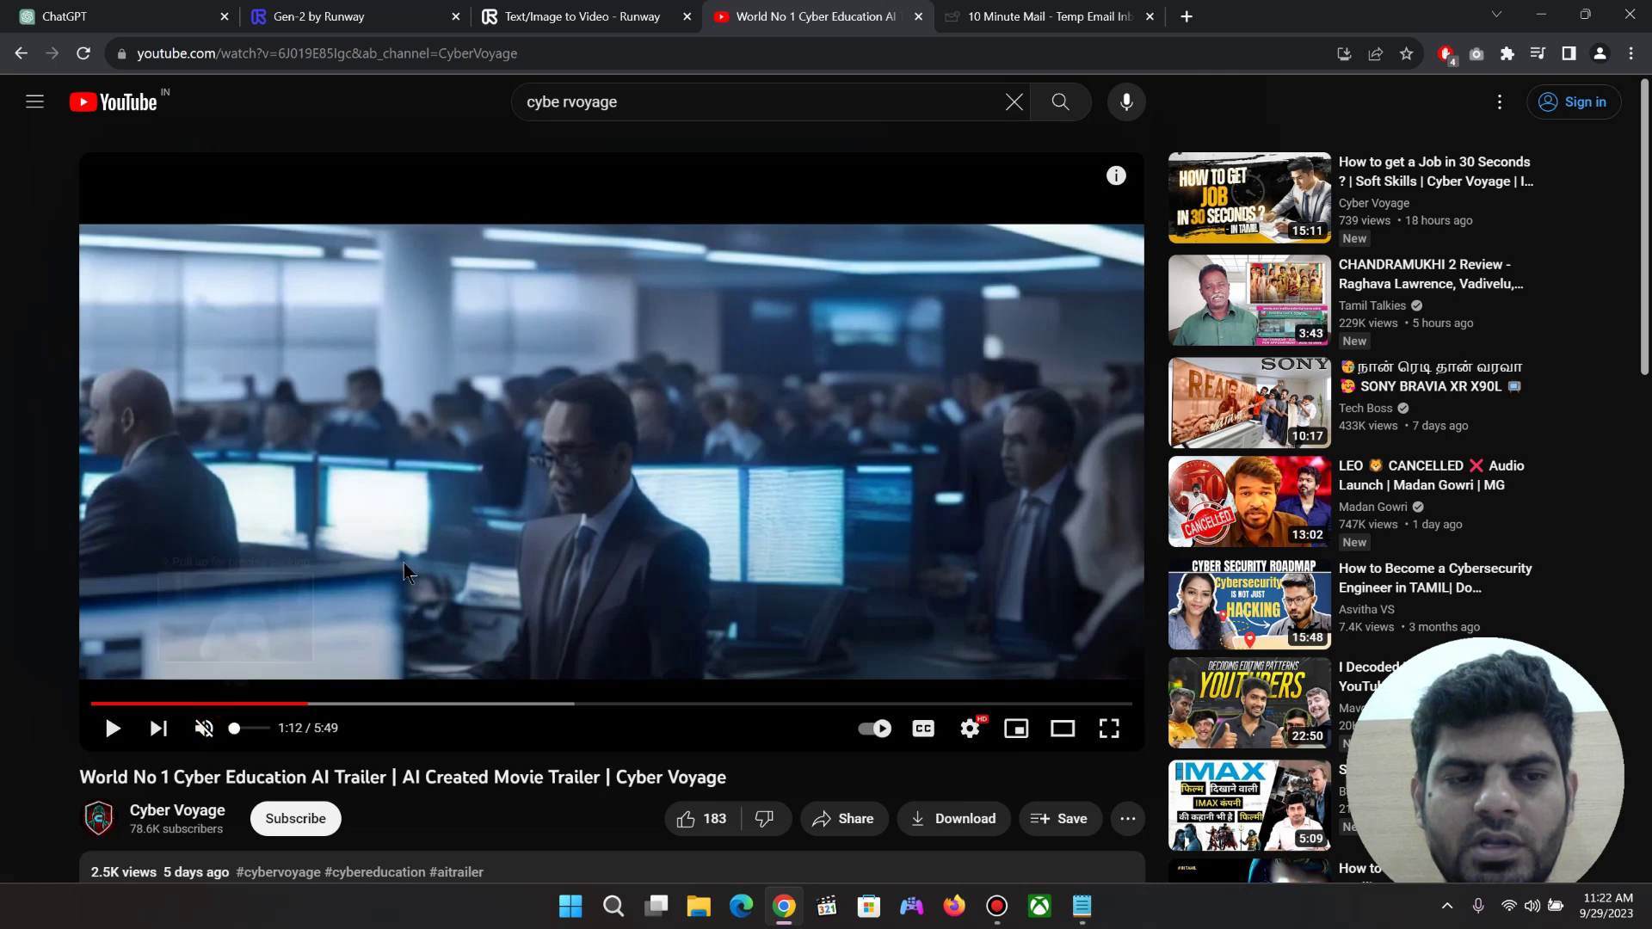
key(Left)
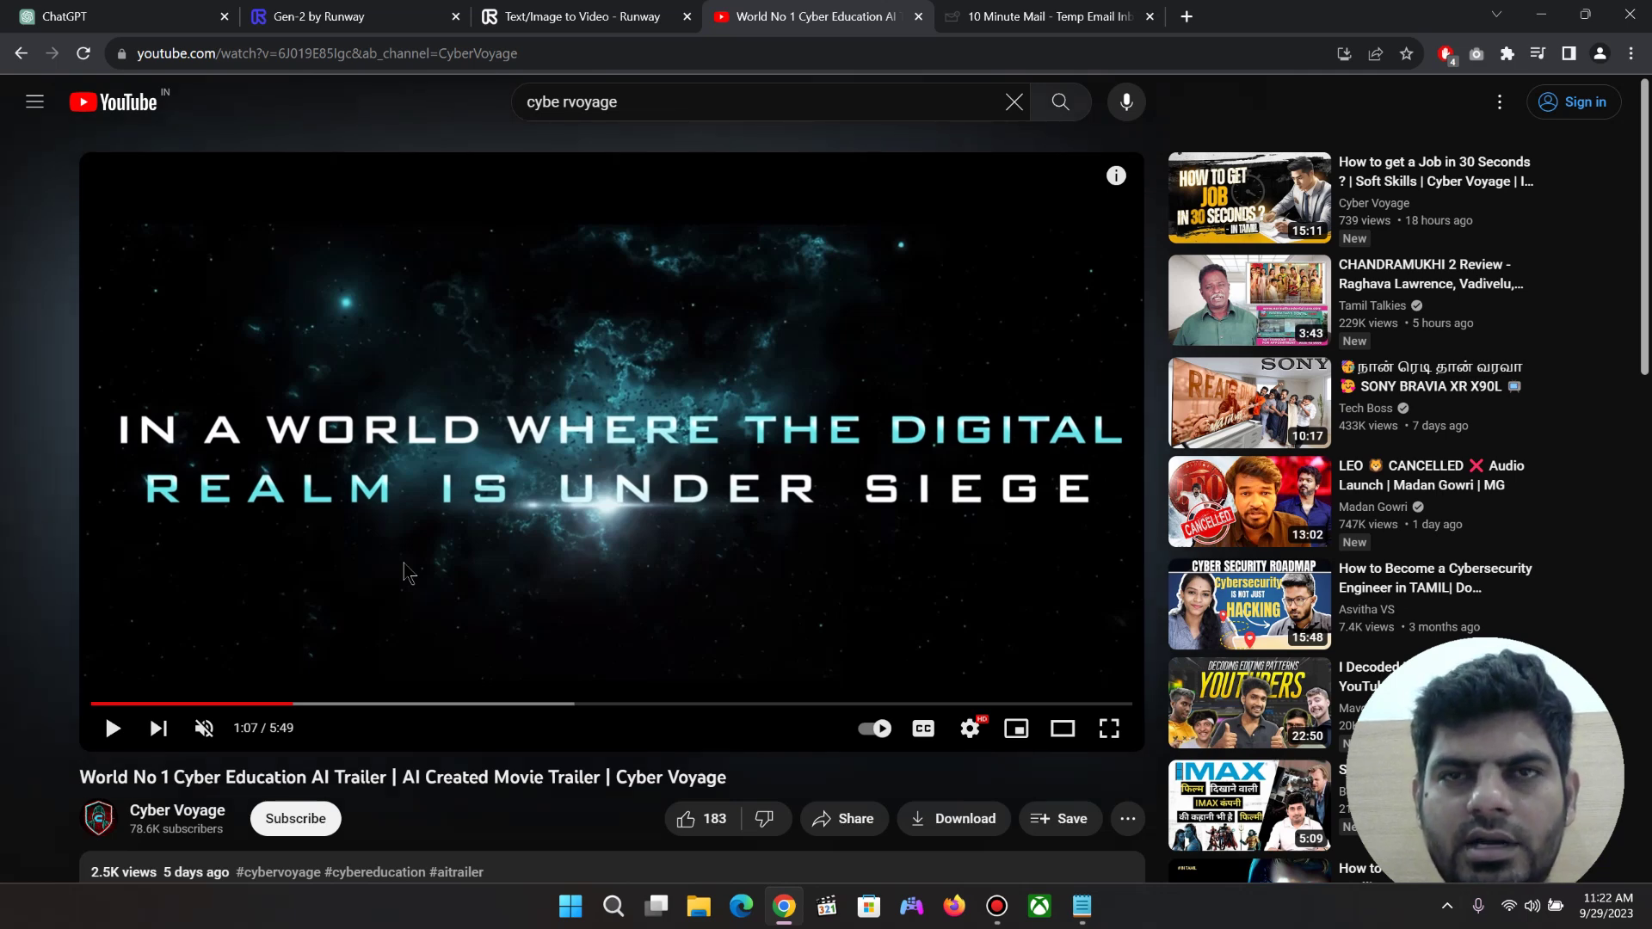
click(148, 21)
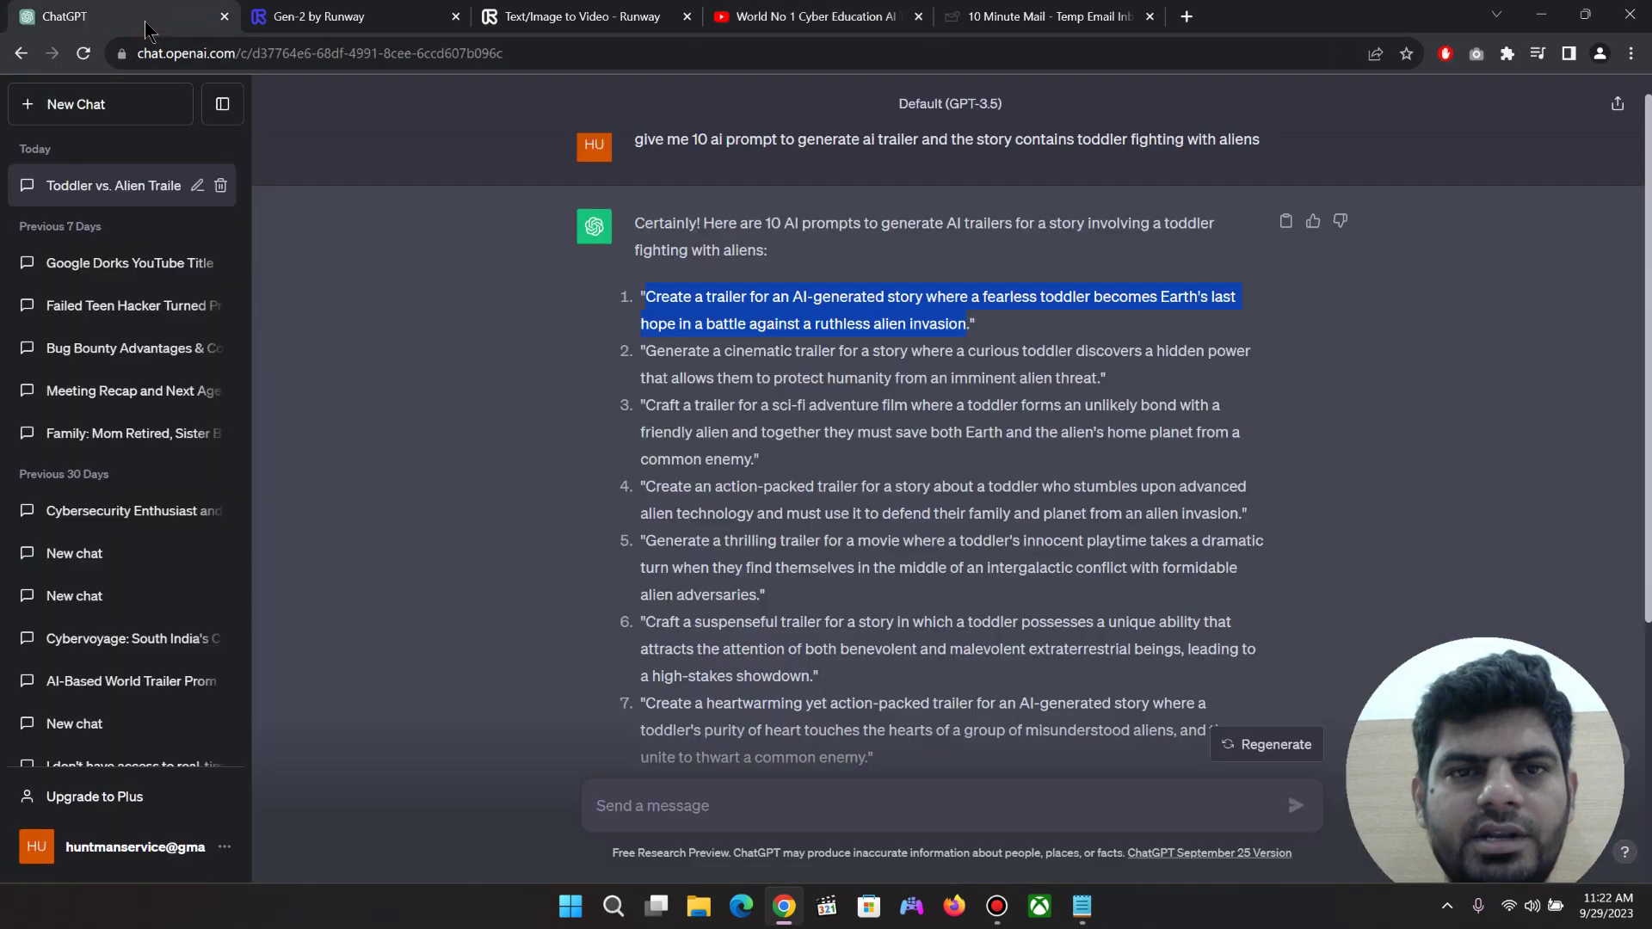
Play back the finished 4-second toddler-versus-alien clip on Runway's Gen-2 page
click(598, 25)
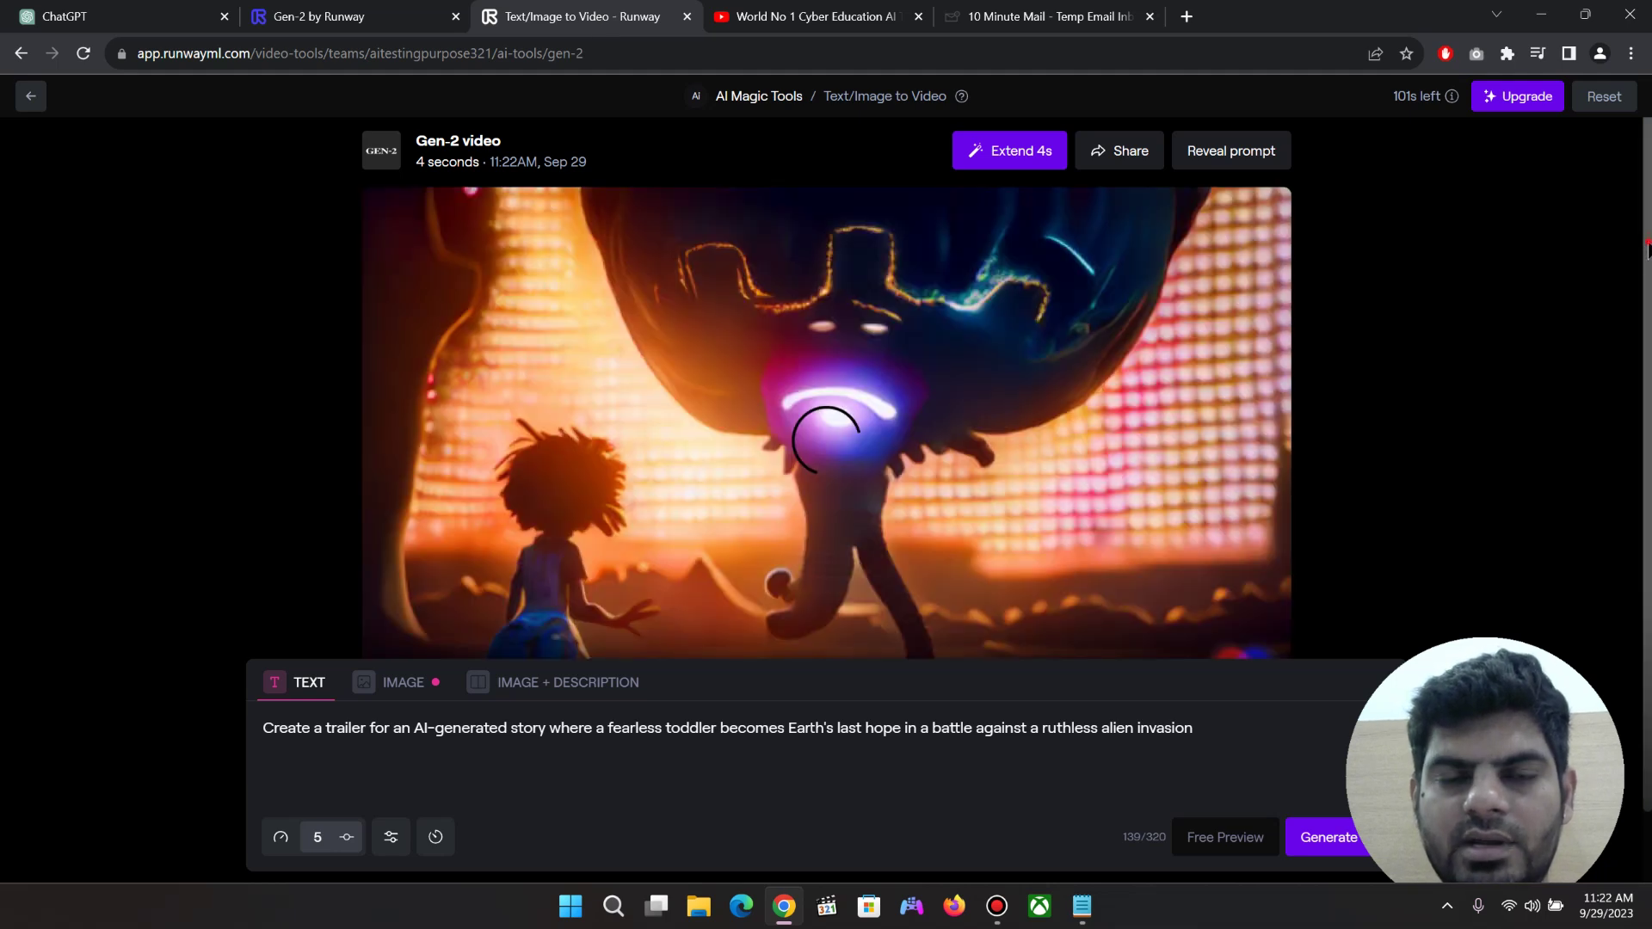
scroll(1647, 273, down, 1)
scroll(1648, 274, down, 1)
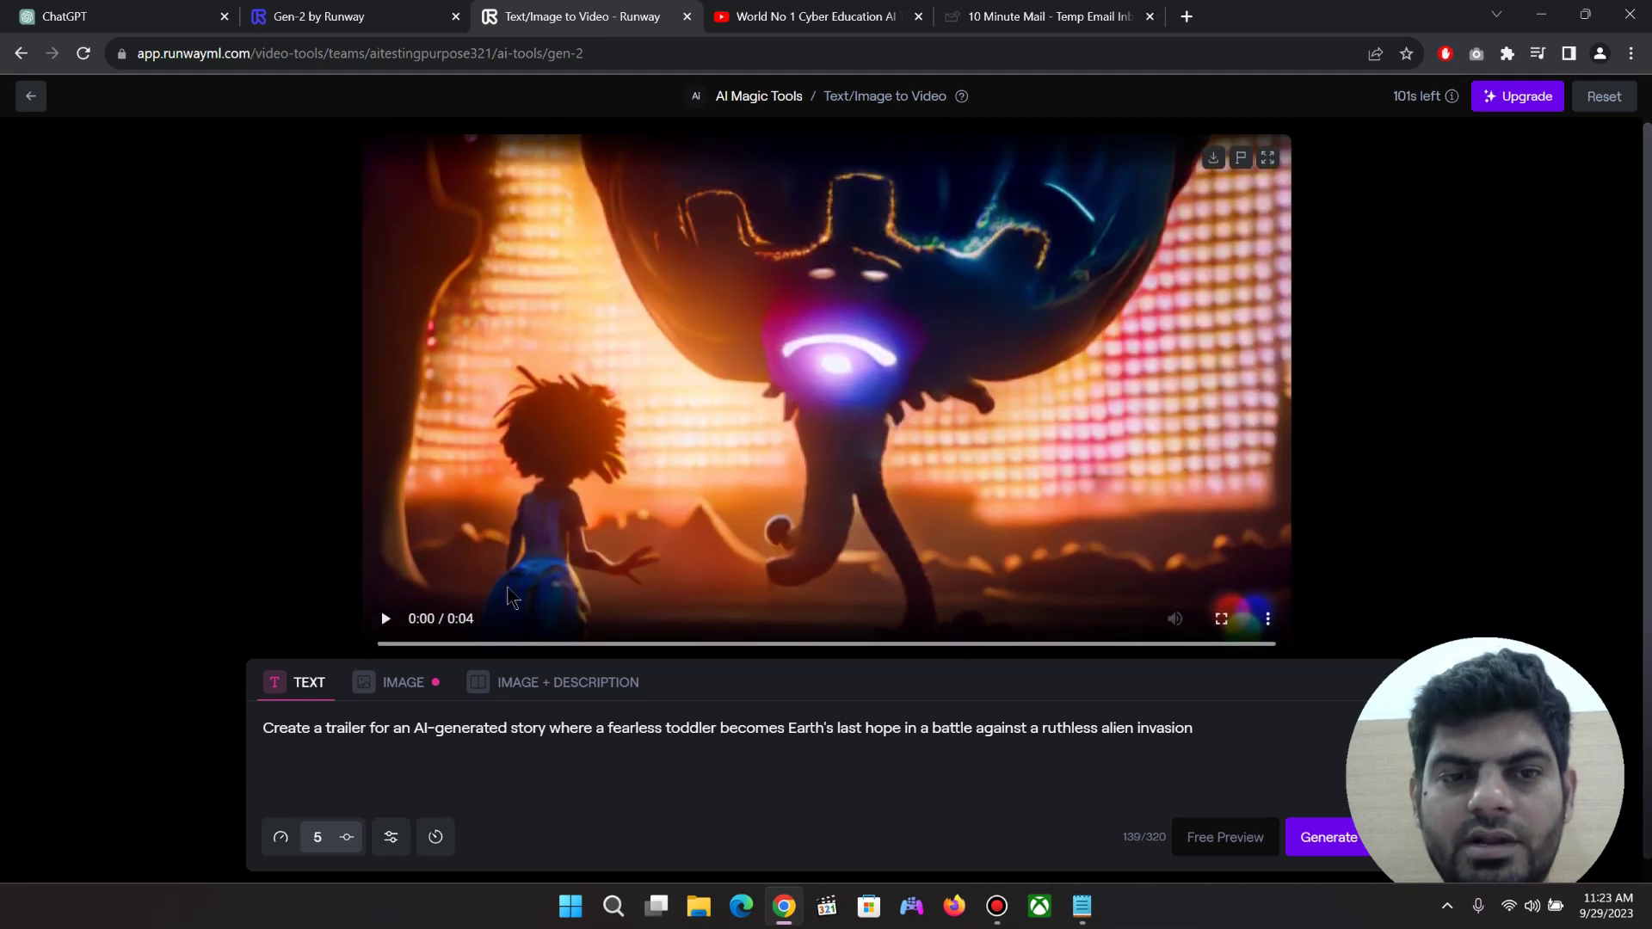
click(384, 620)
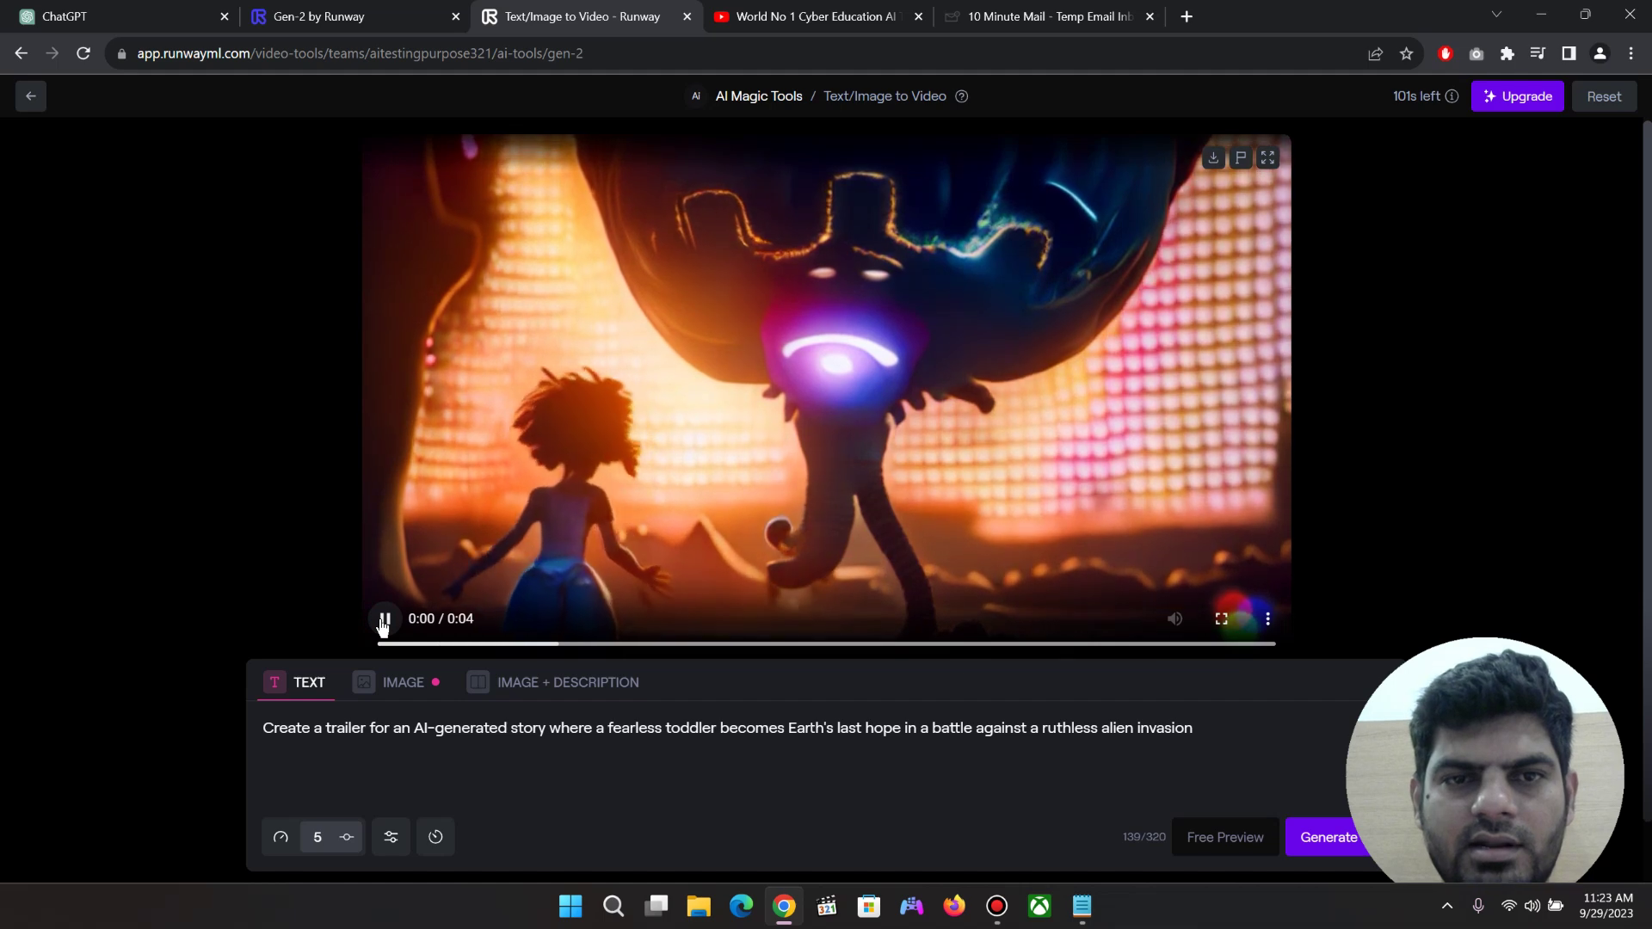
scroll(1648, 398, up, 1)
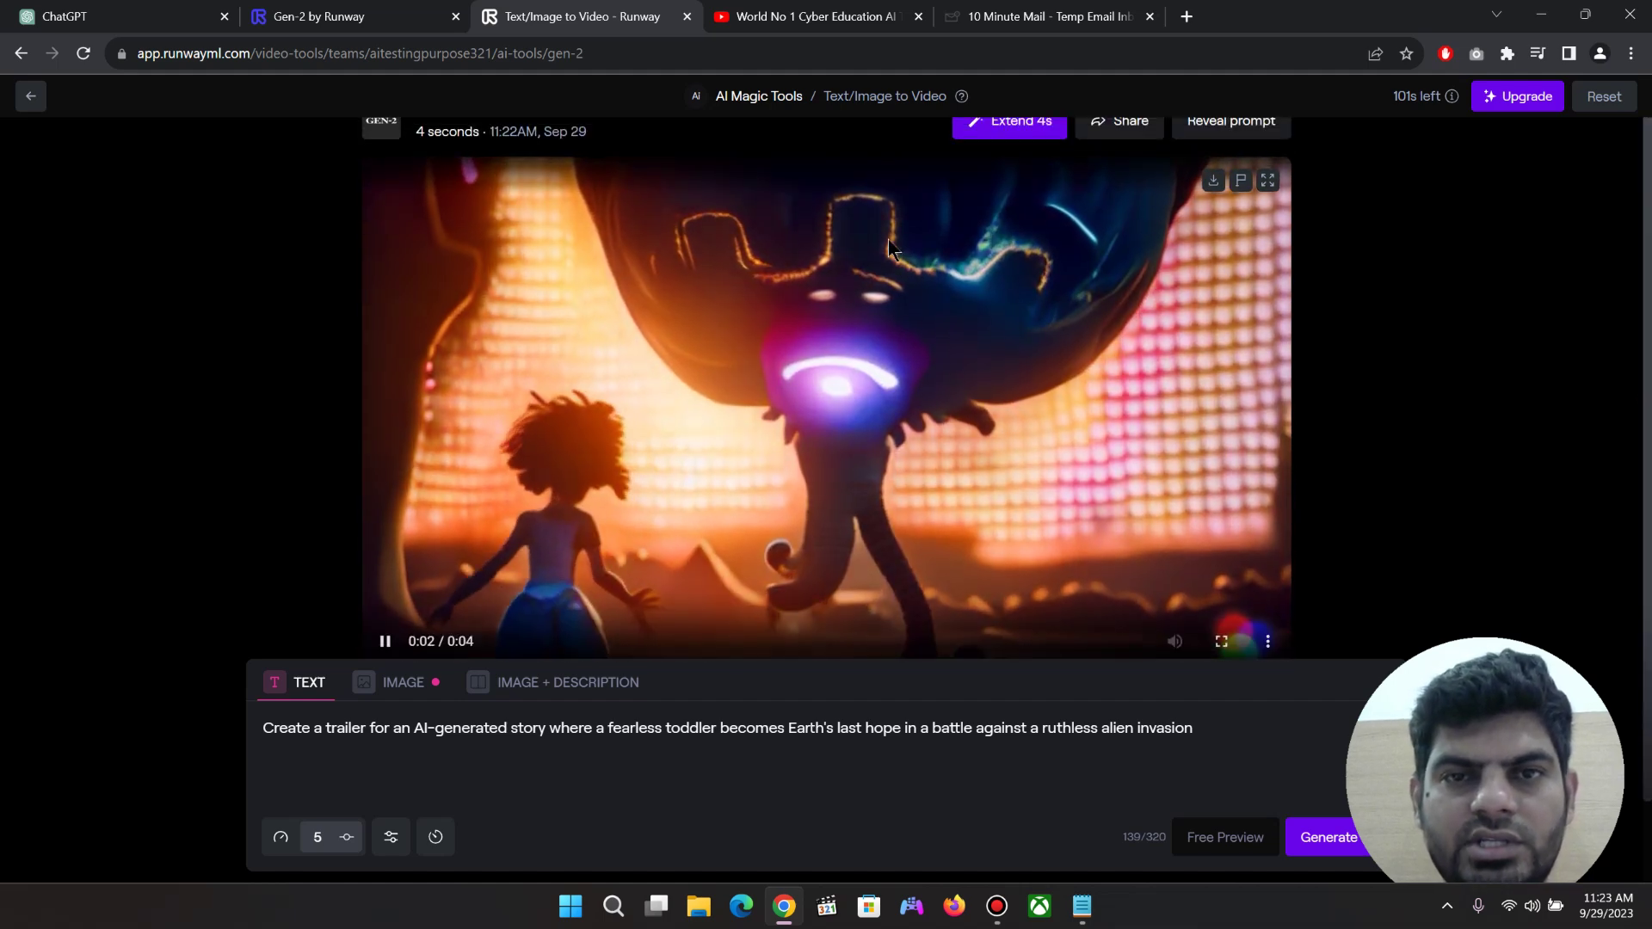
click(151, 19)
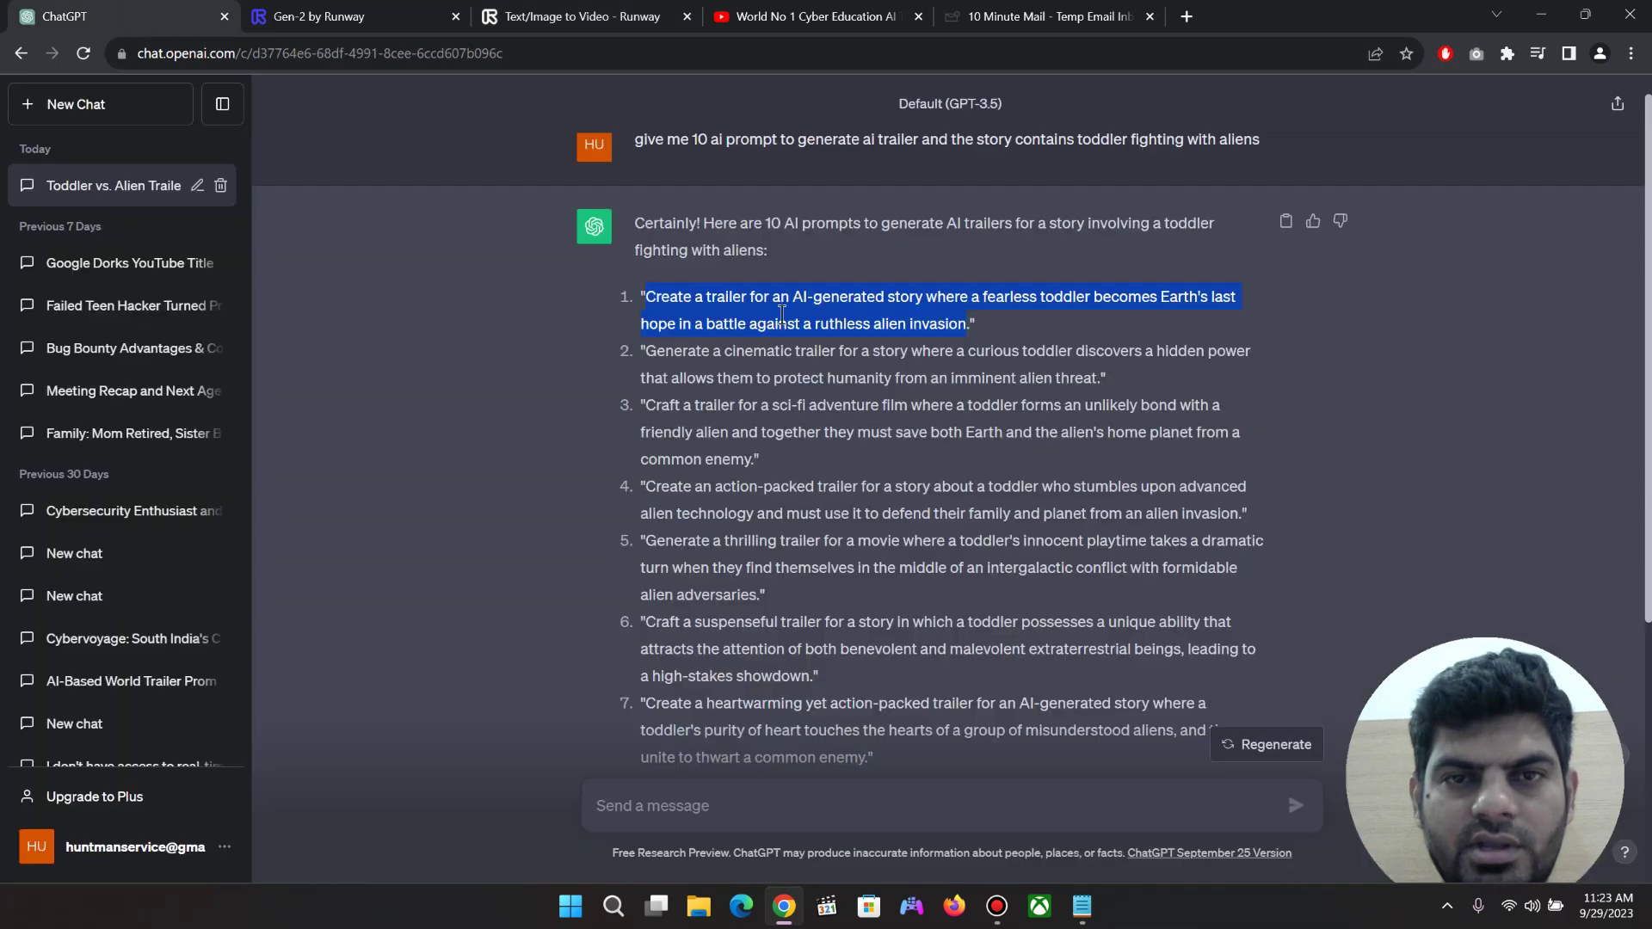
Ask ChatGPT for 10 blockbuster trailer statements about cyber attacks in India, then select the first
click(843, 318)
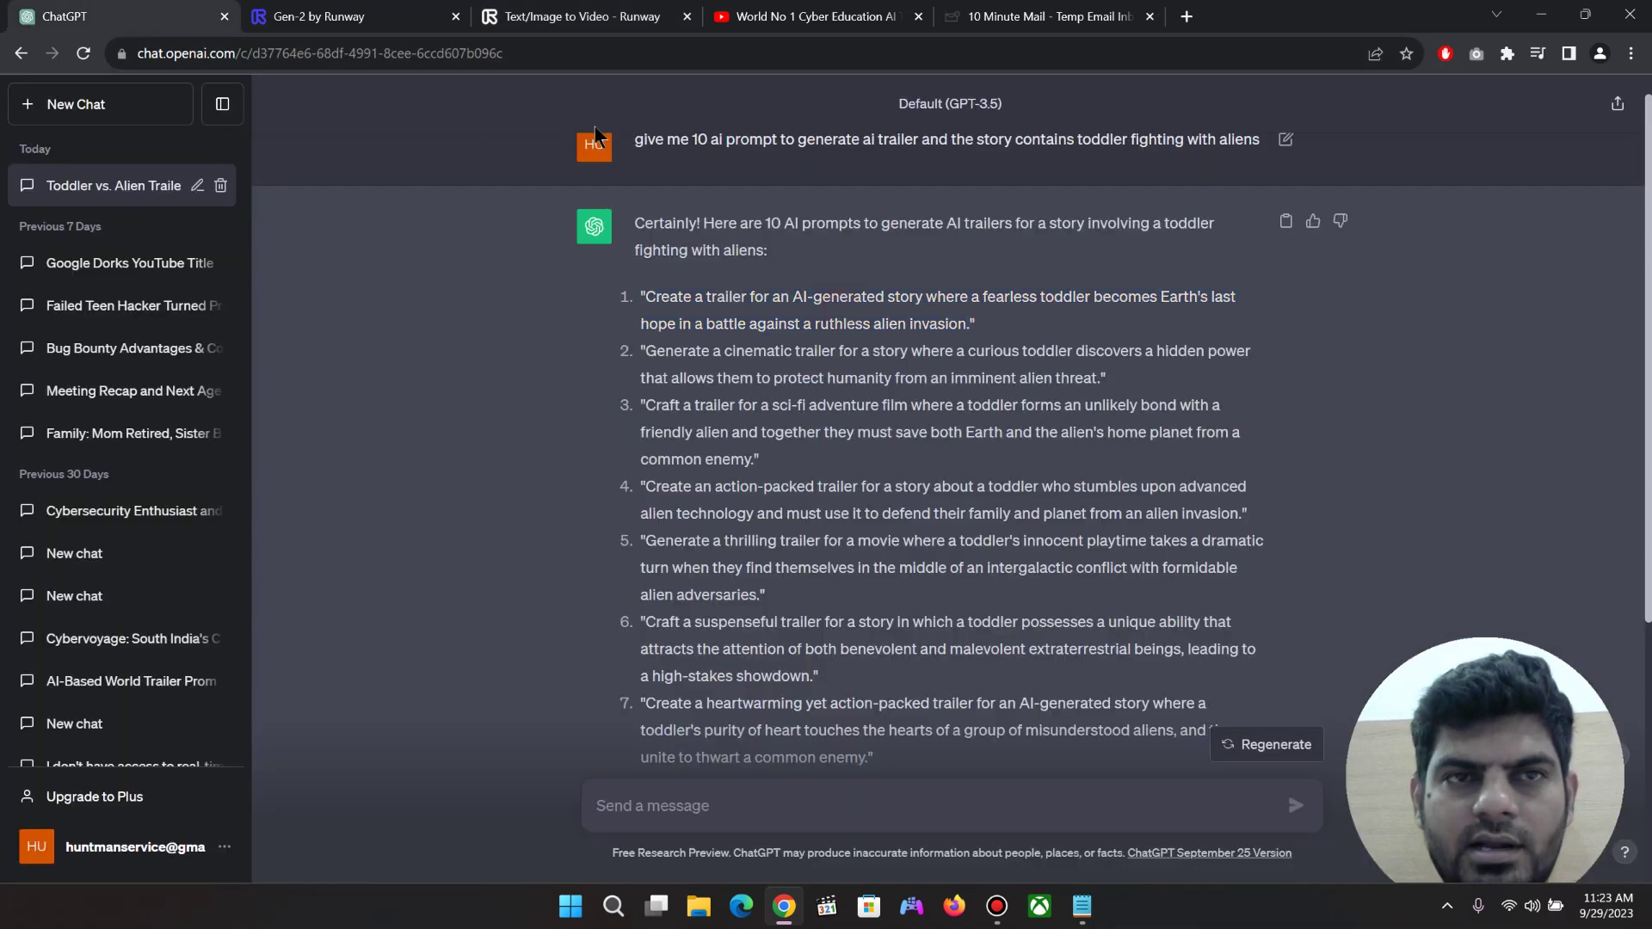
click(766, 18)
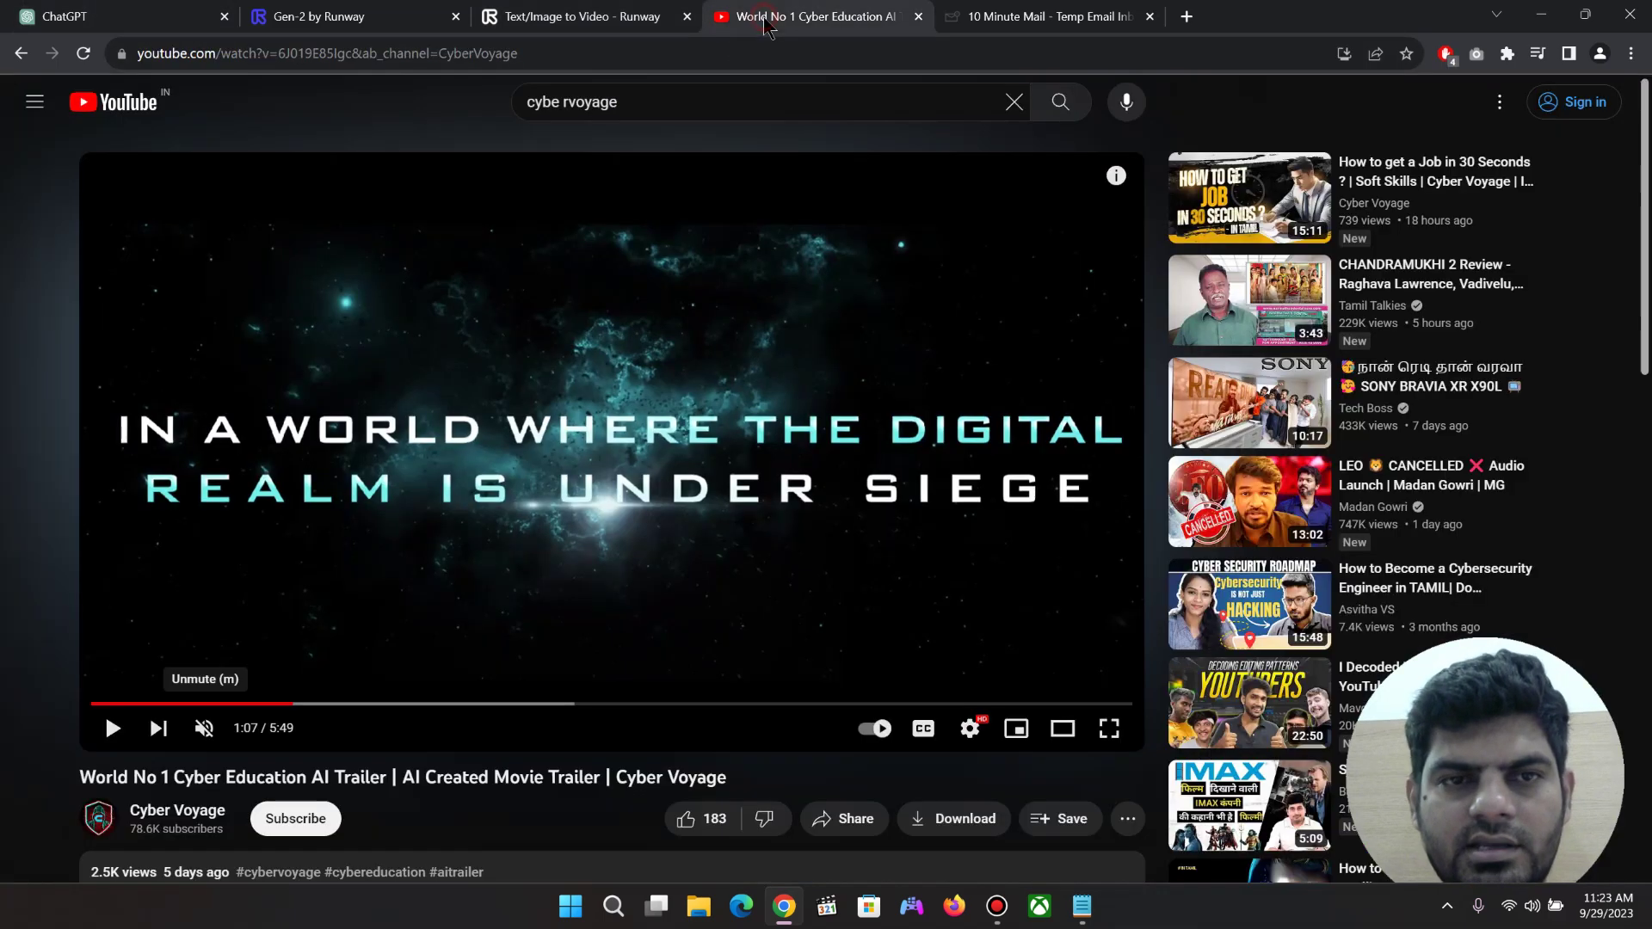
click(145, 19)
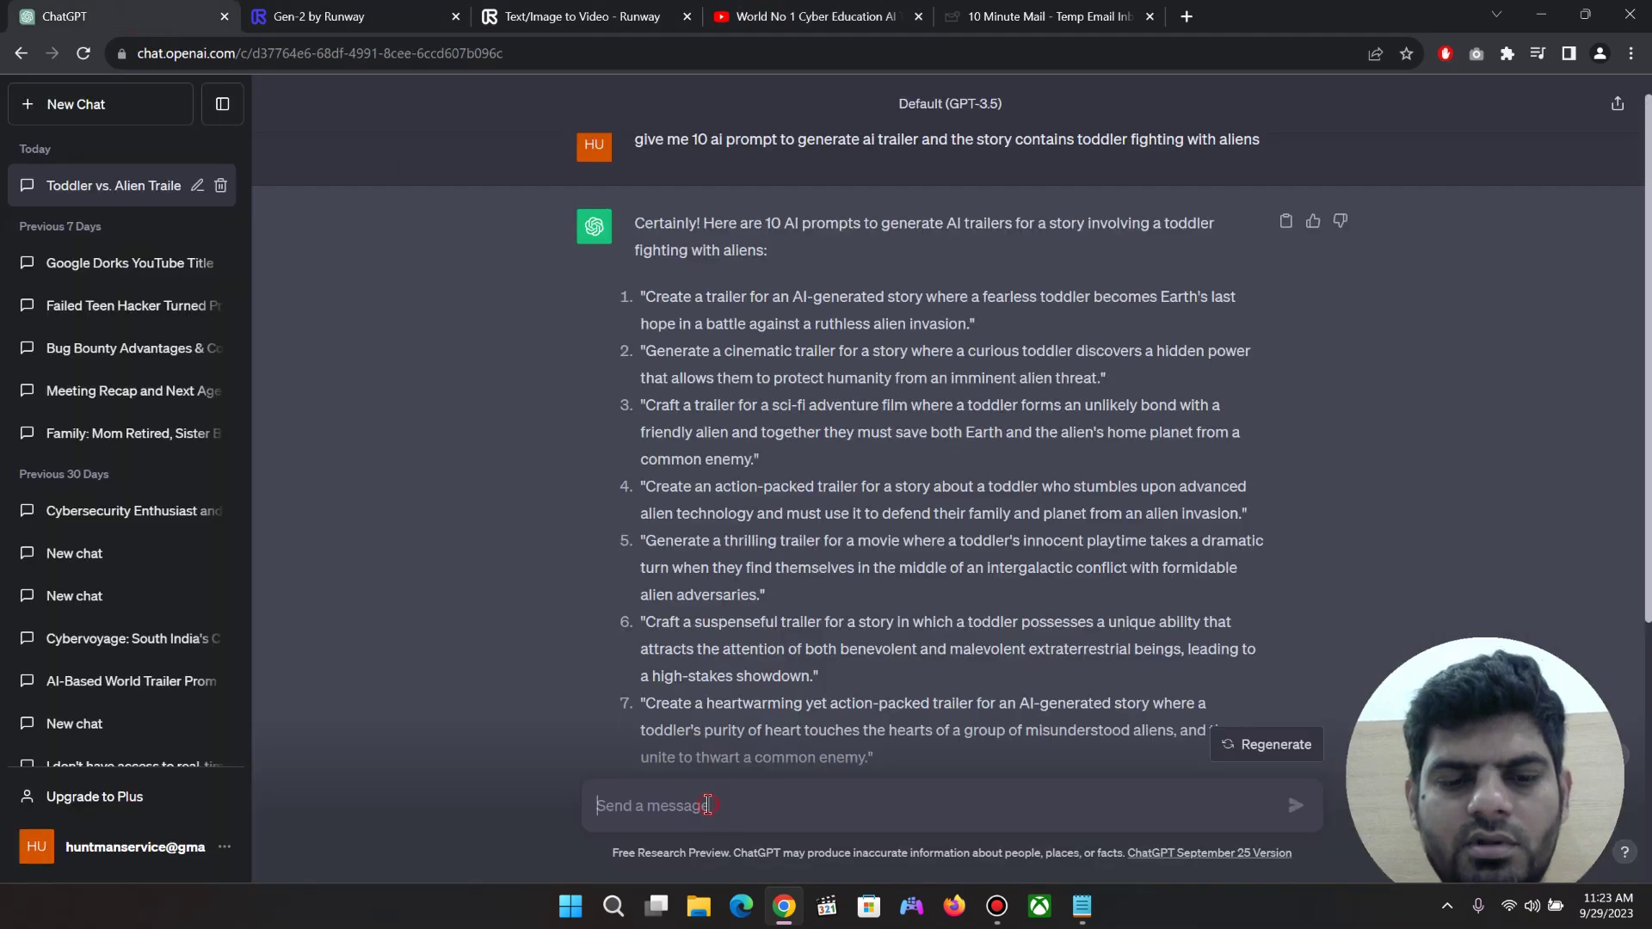
text(give me 10 )
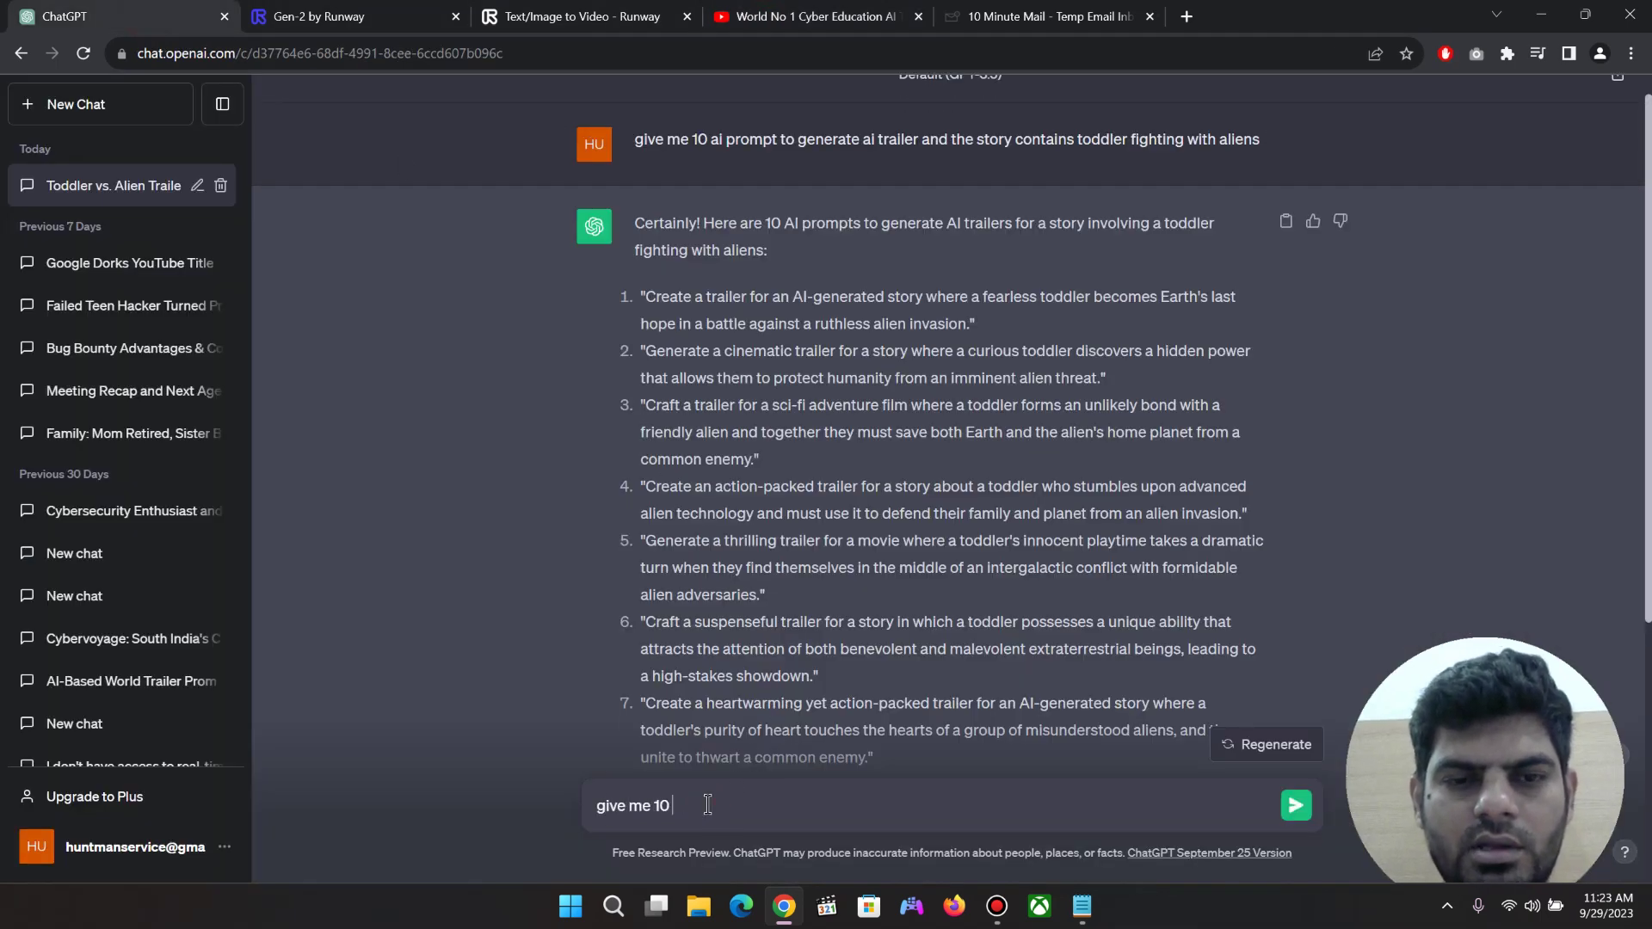
text(statement t)
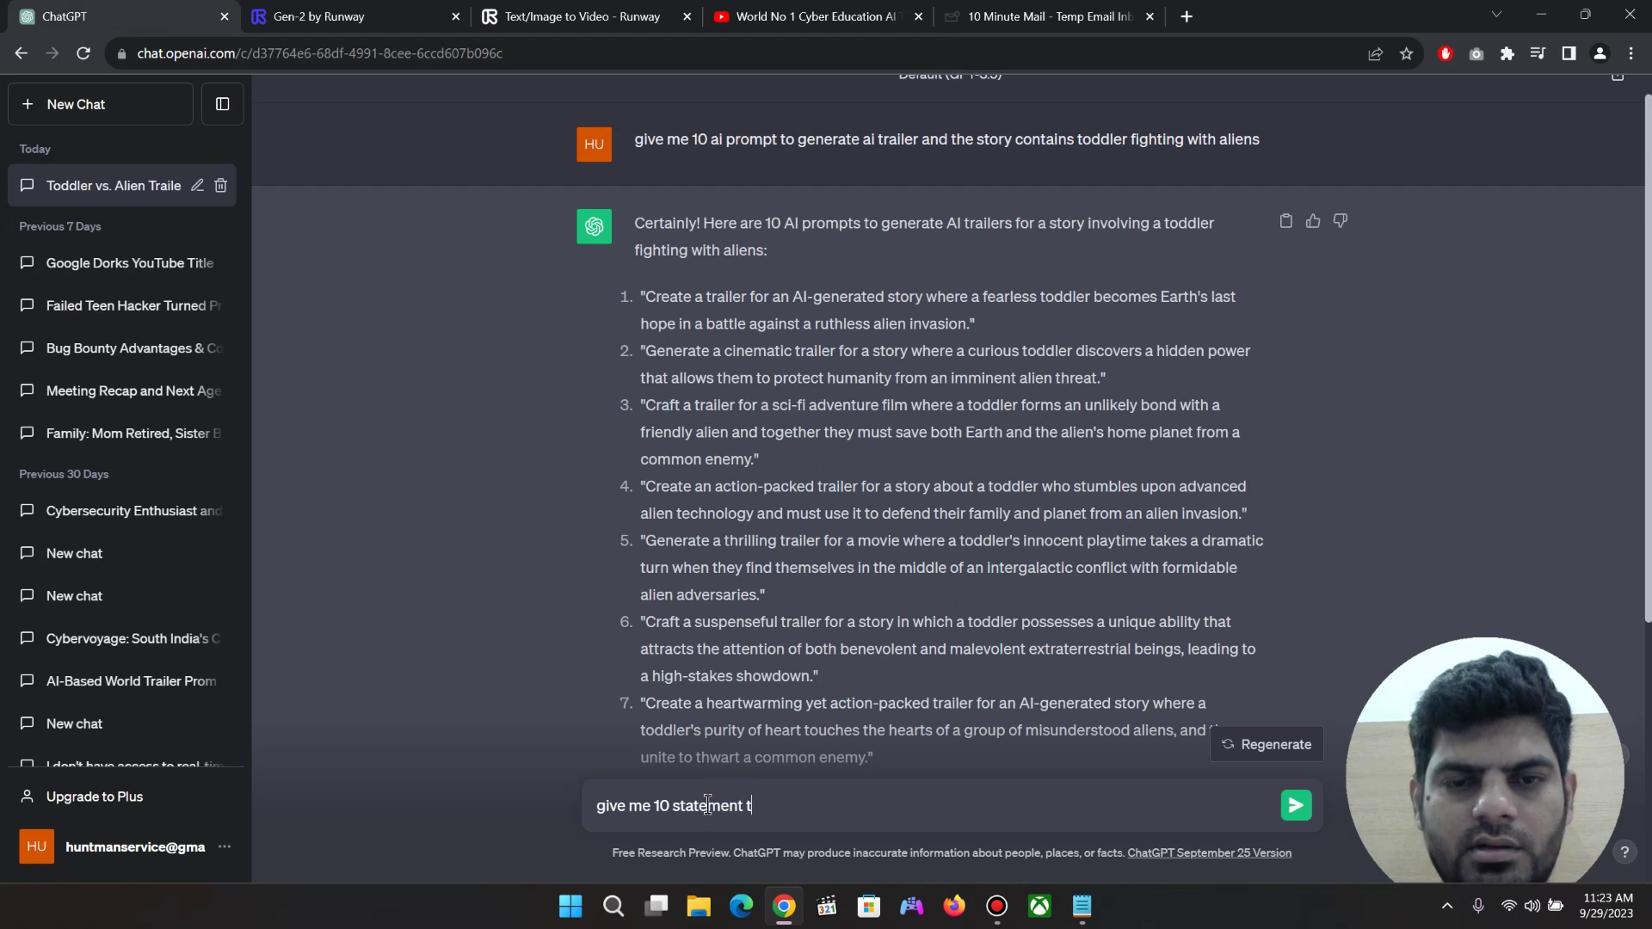
text(for blo)
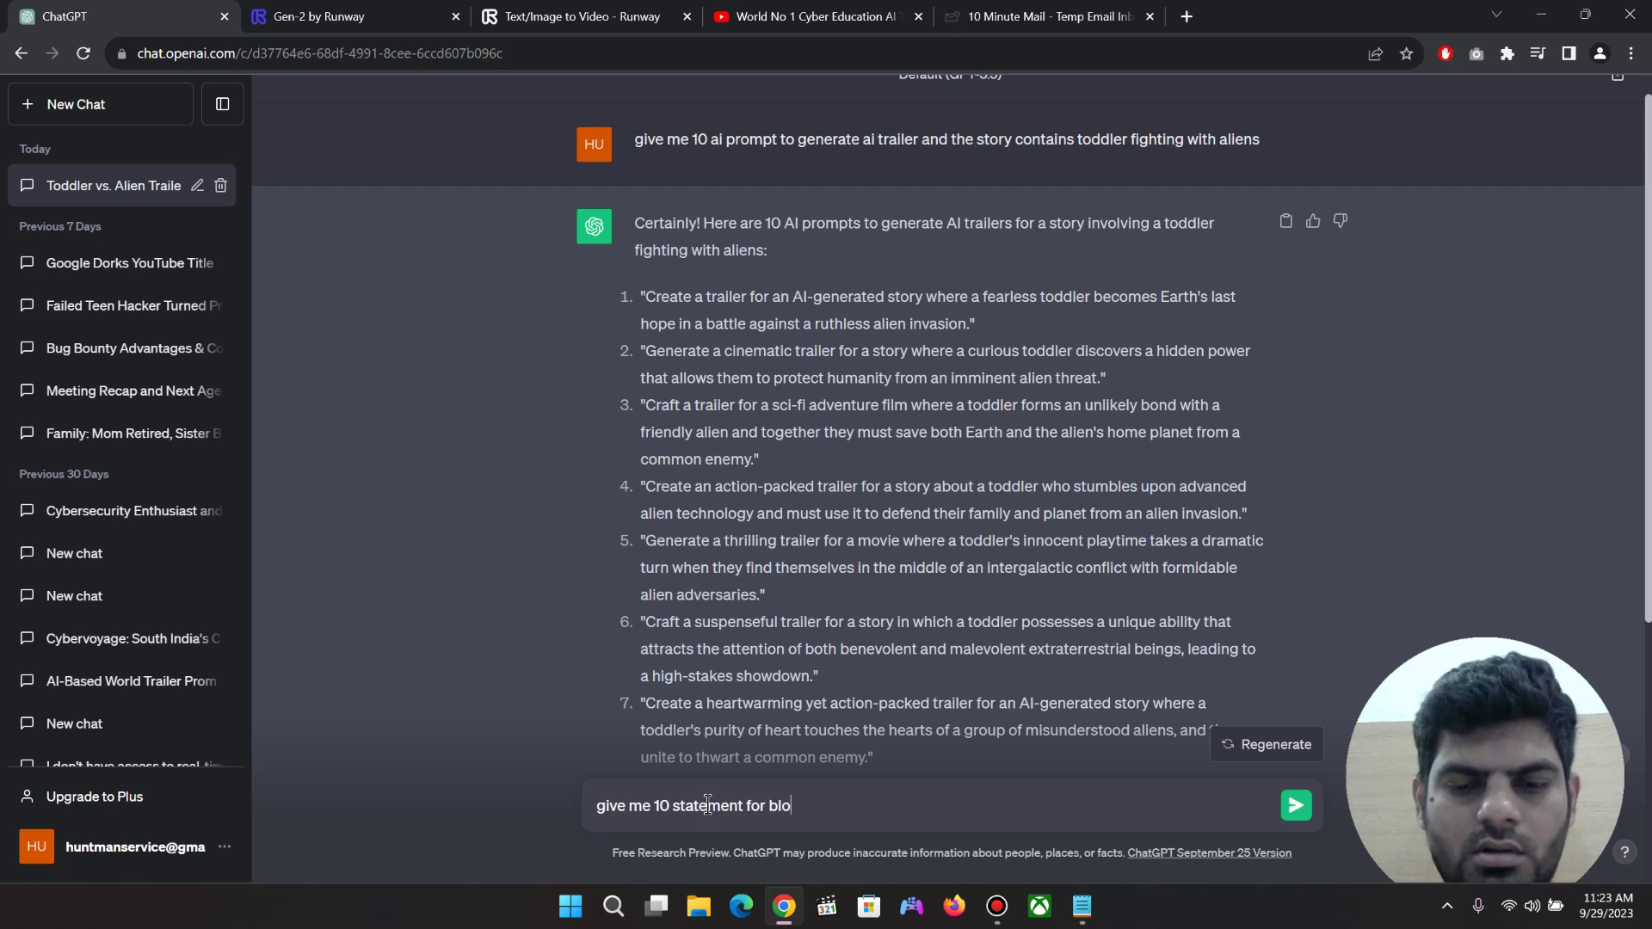
text(ckerbuster tr)
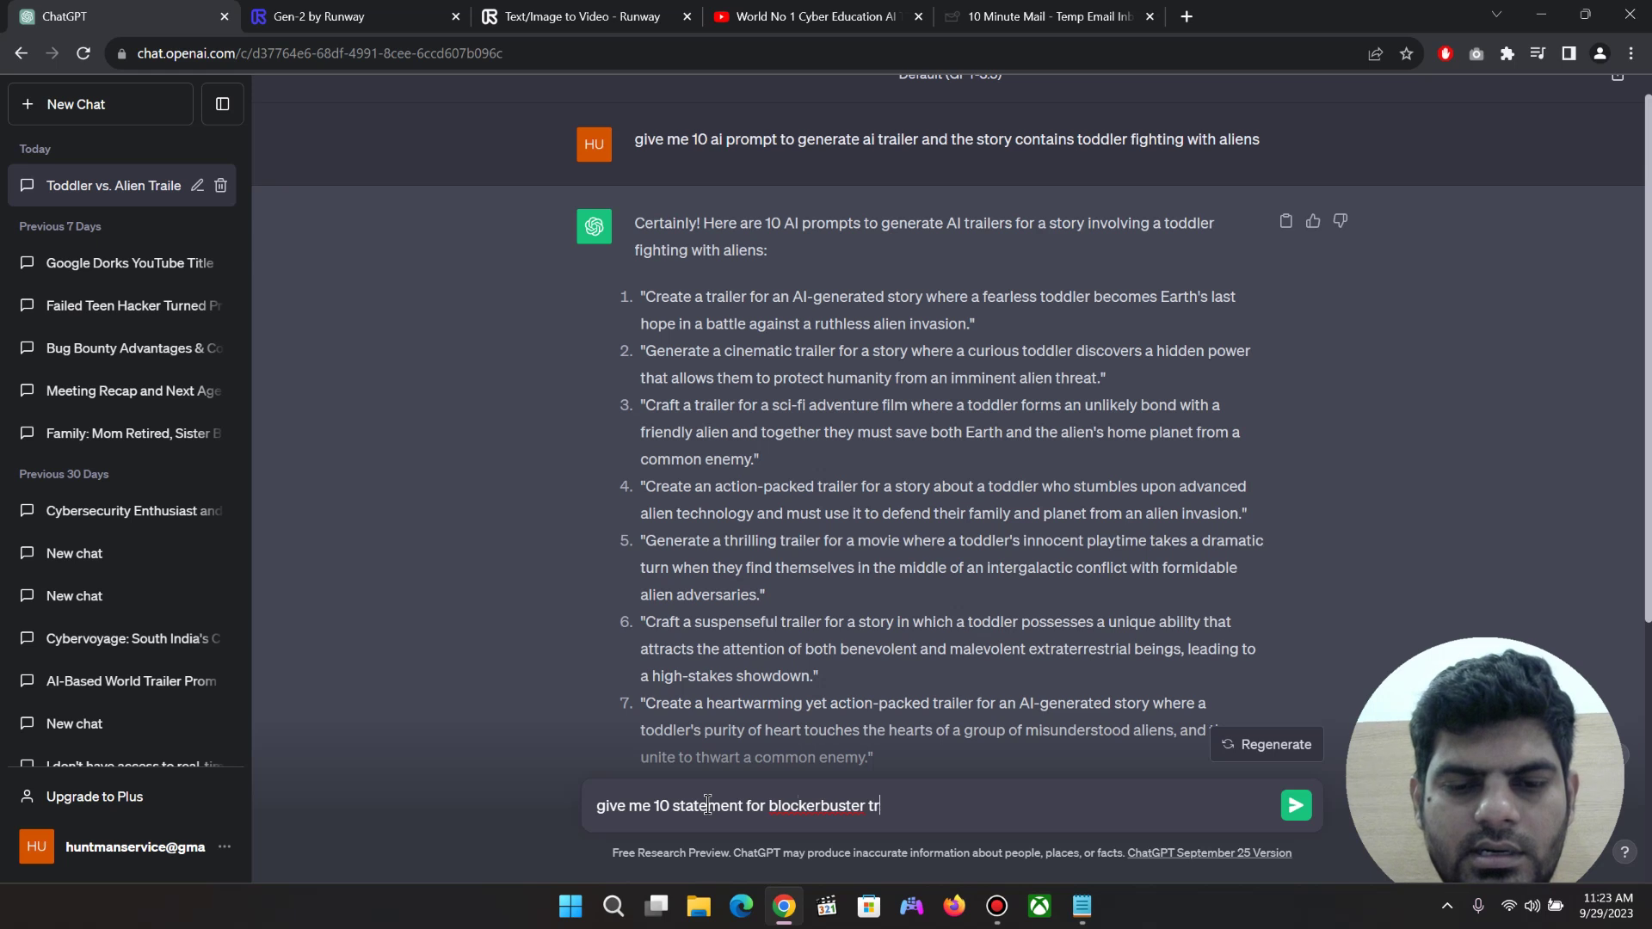
text(ailer a)
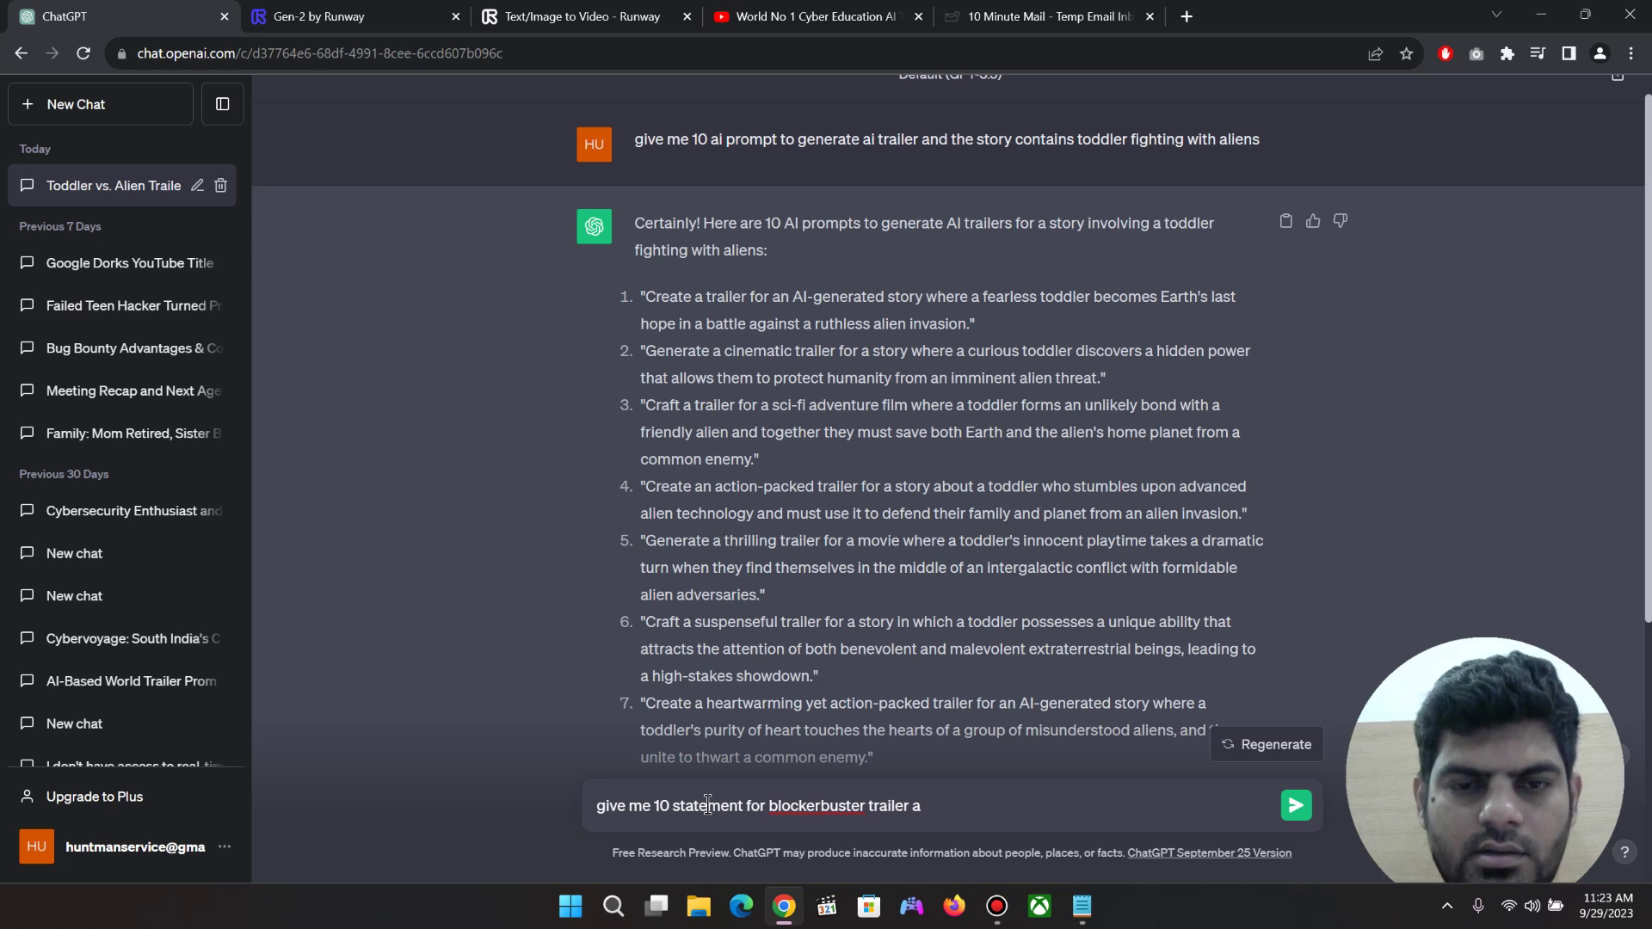
key(BackSpace)
key(BackSpace)
key(BackSpace)
key(BackSpace)
key(BackSpace)
key(BackSpace)
key(BackSpace)
key(BackSpace)
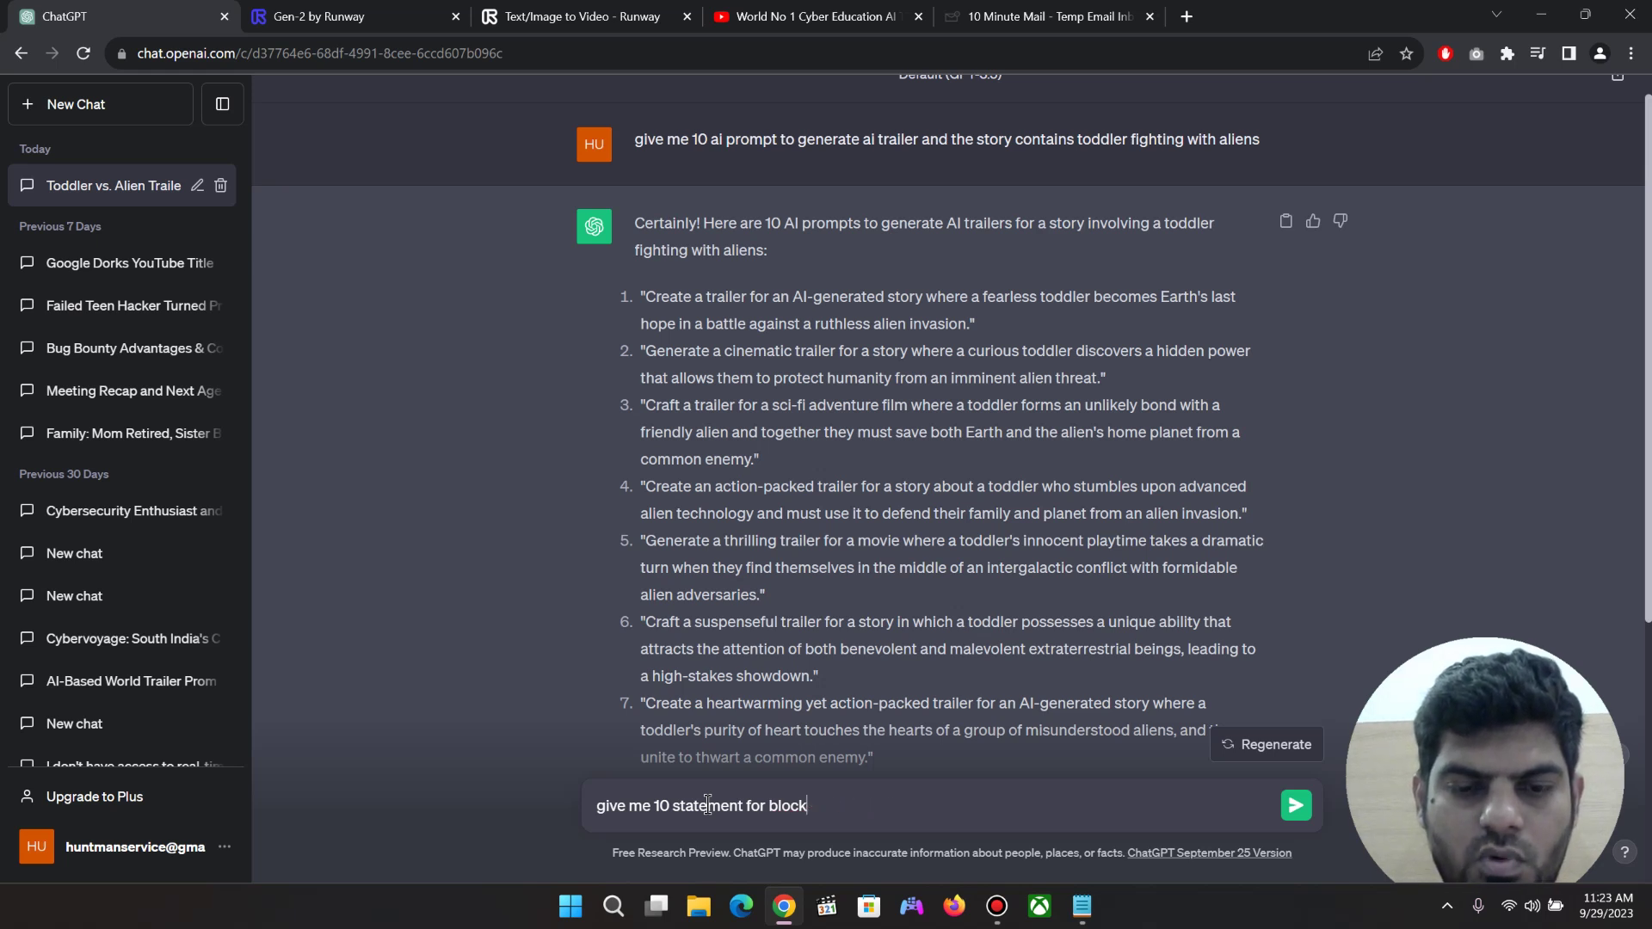
text(buster trailer ab)
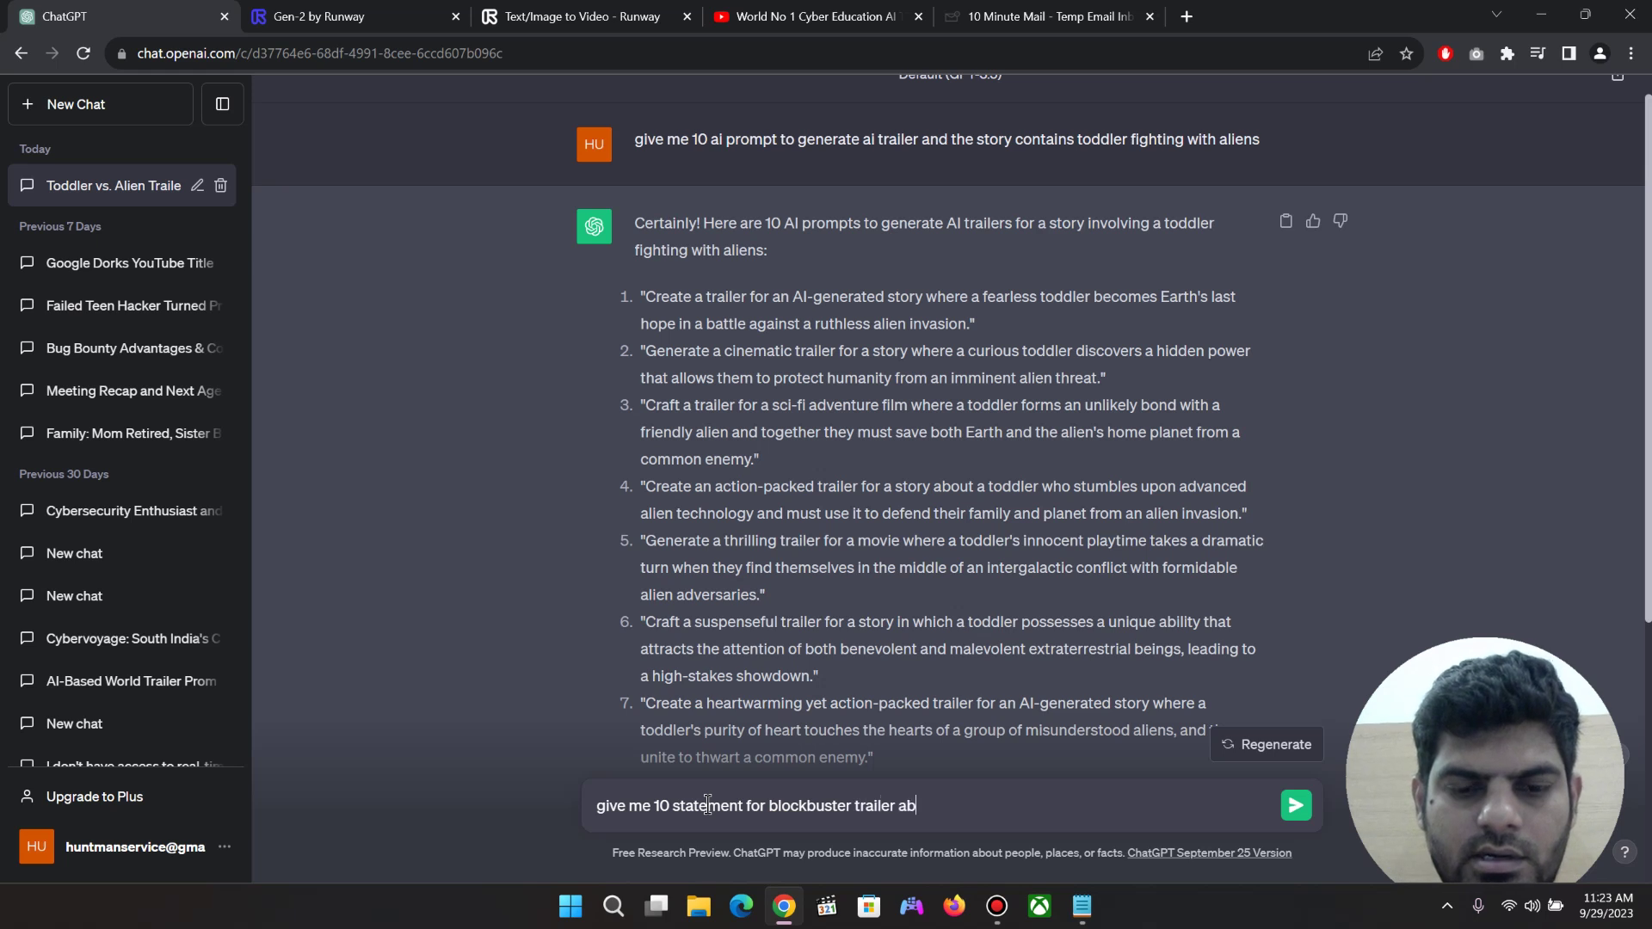
text(out the cyber attacks )
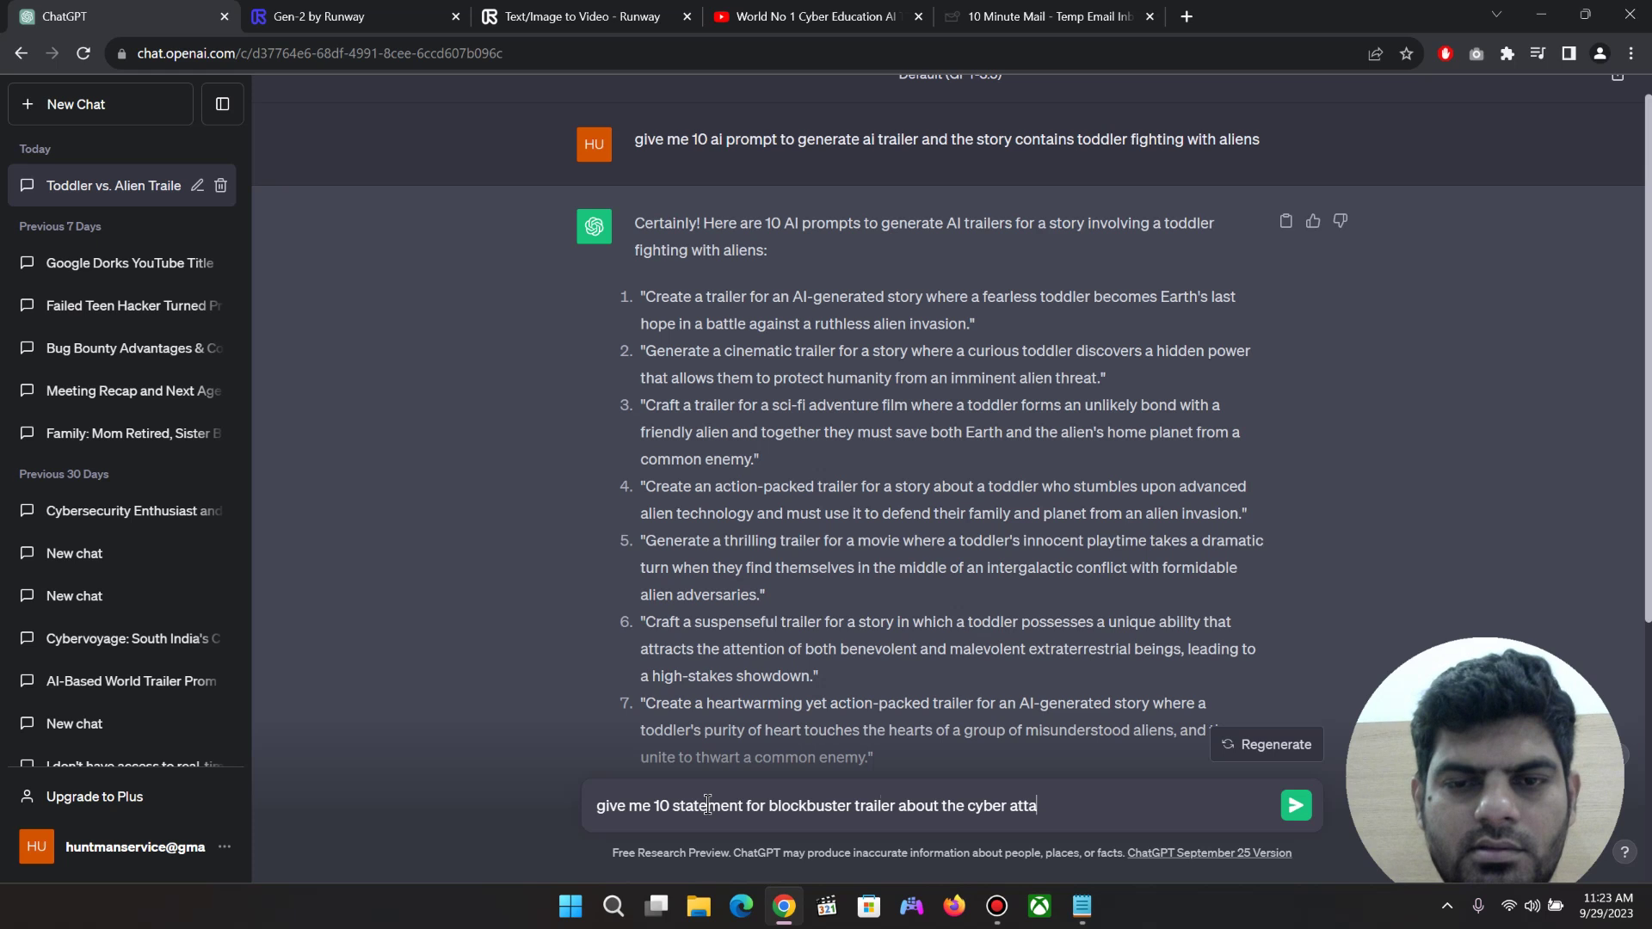
text(which is happ)
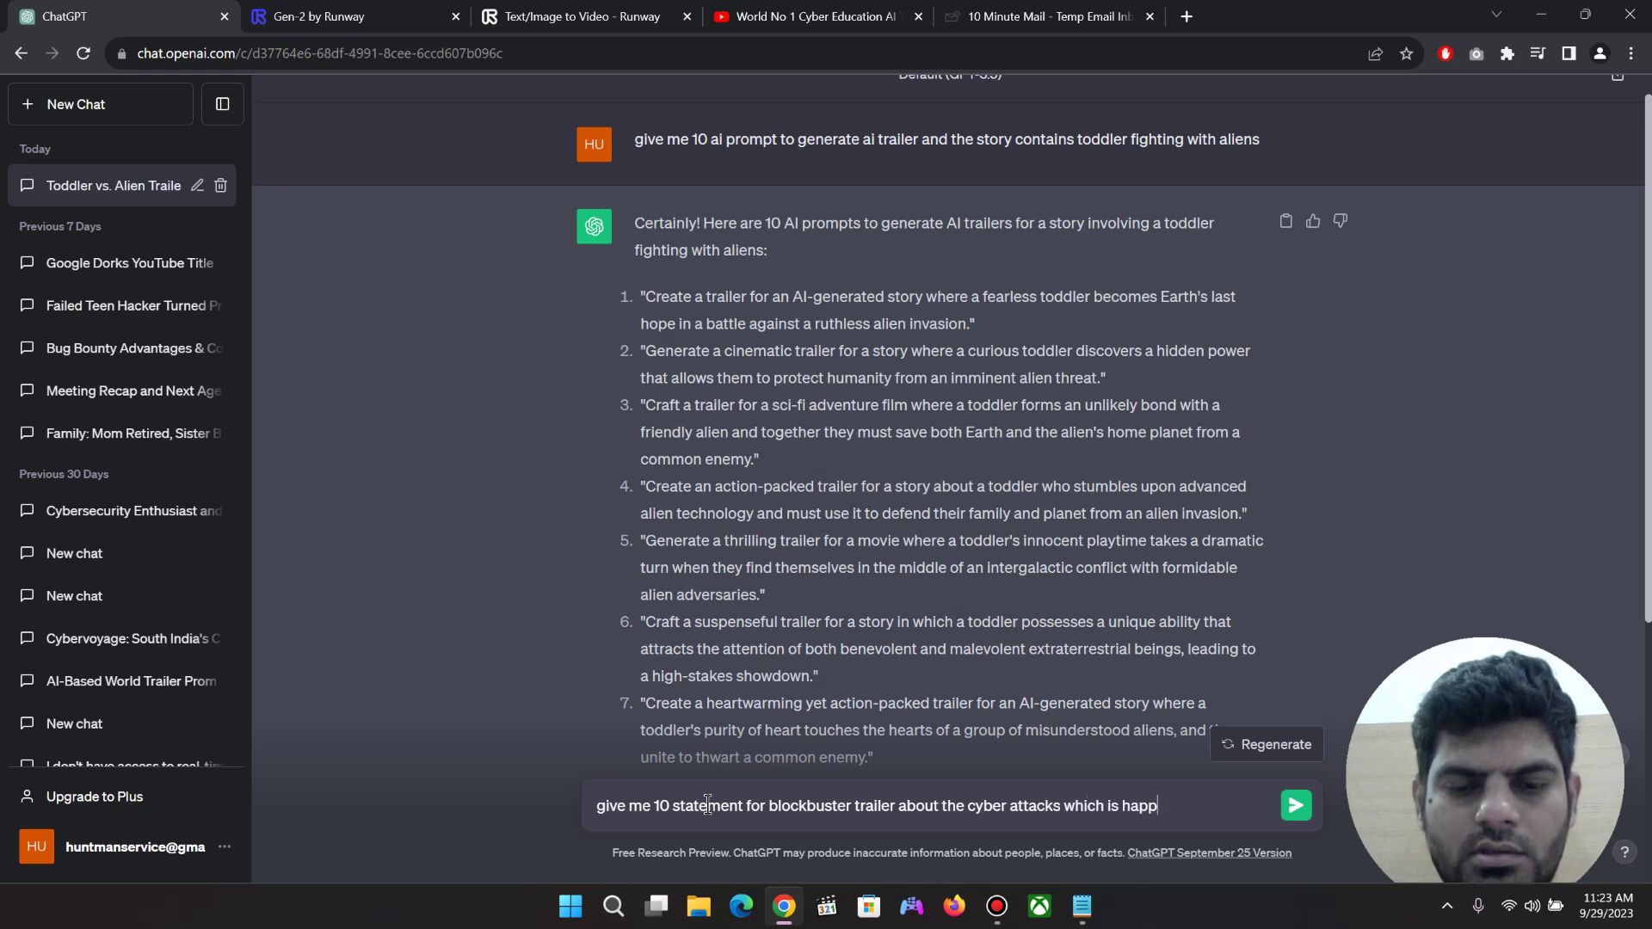
text(ening in india)
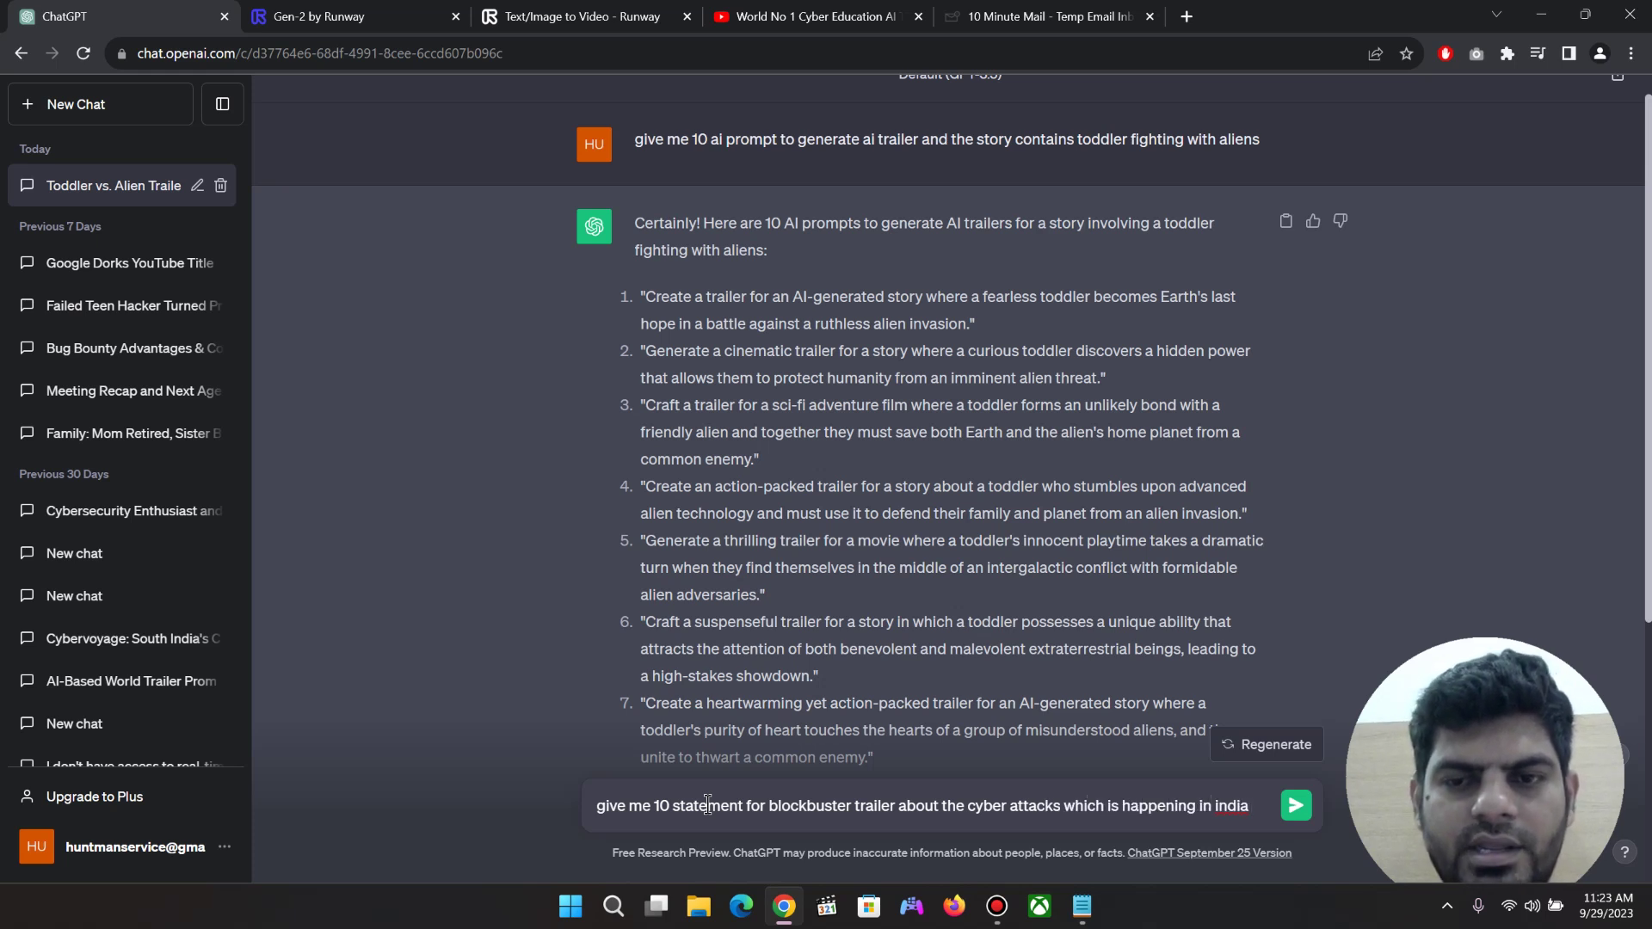
key(Return)
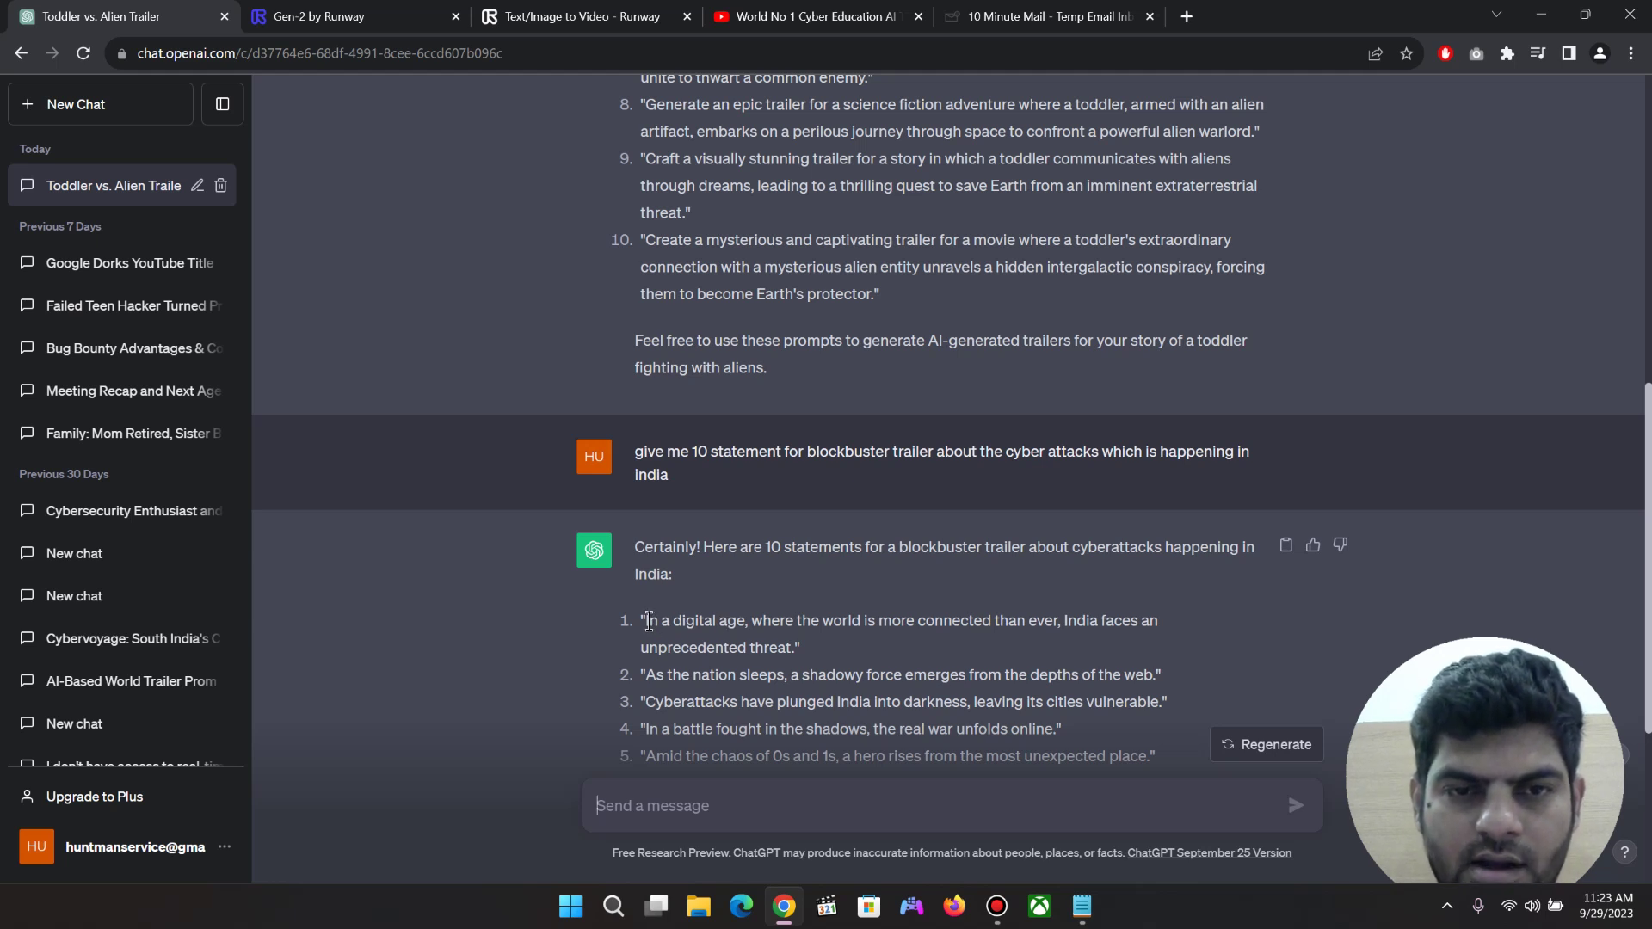
drag(650, 619, 793, 652)
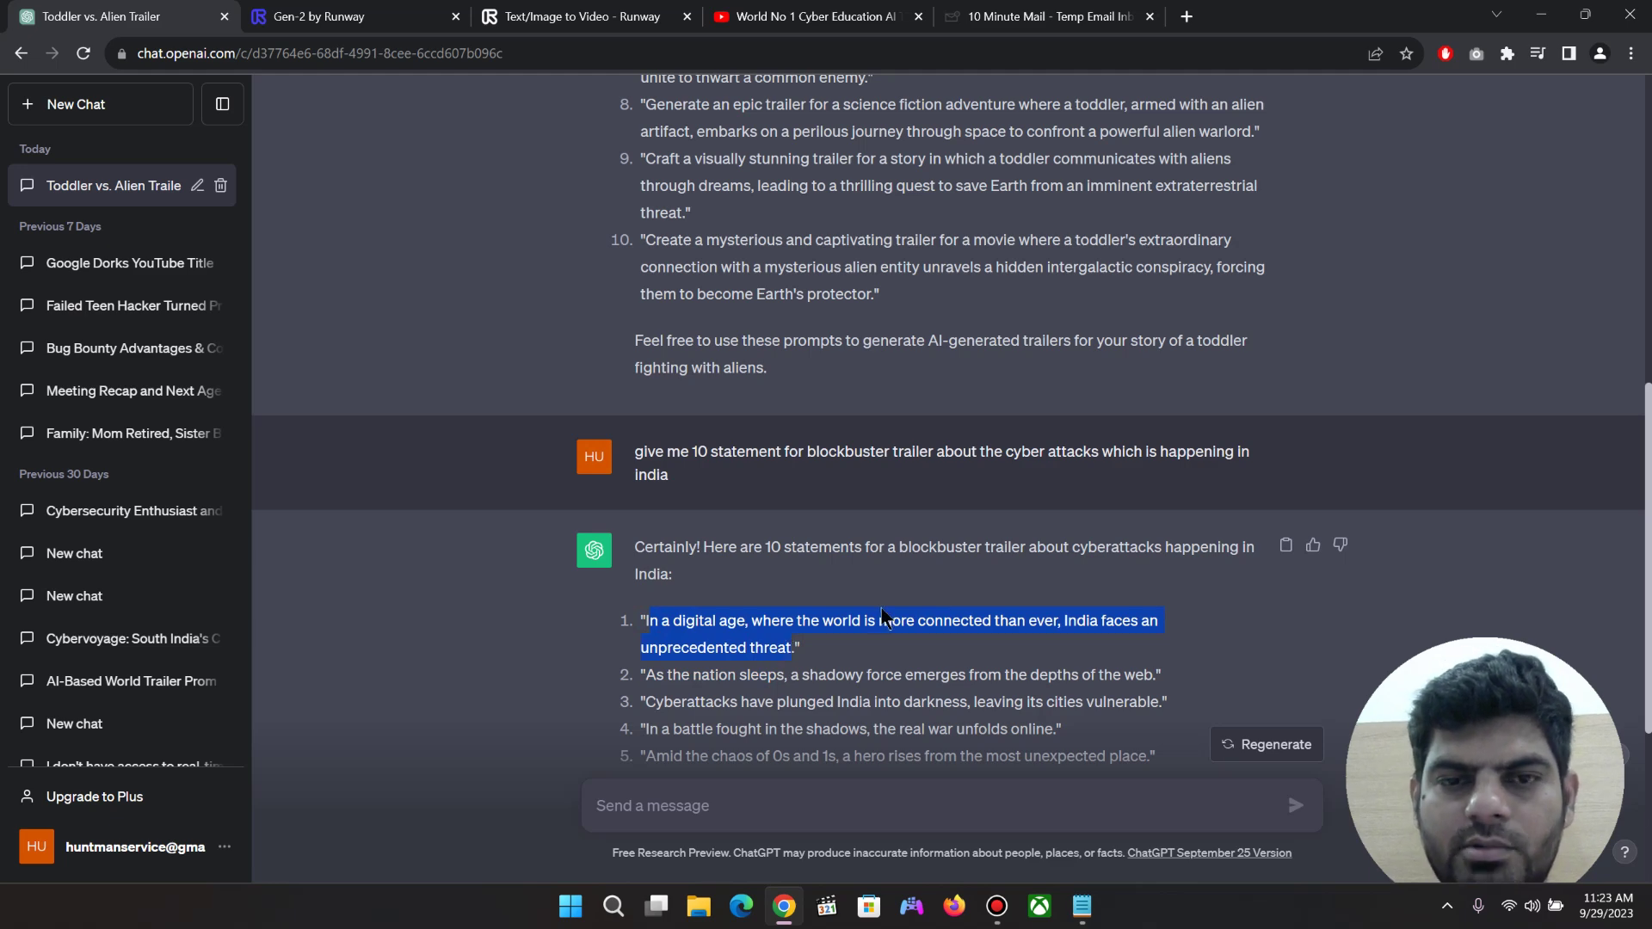
Google 'descript' in a new tab and open the descript.com homepage
click(1186, 16)
text(descript)
key(Return)
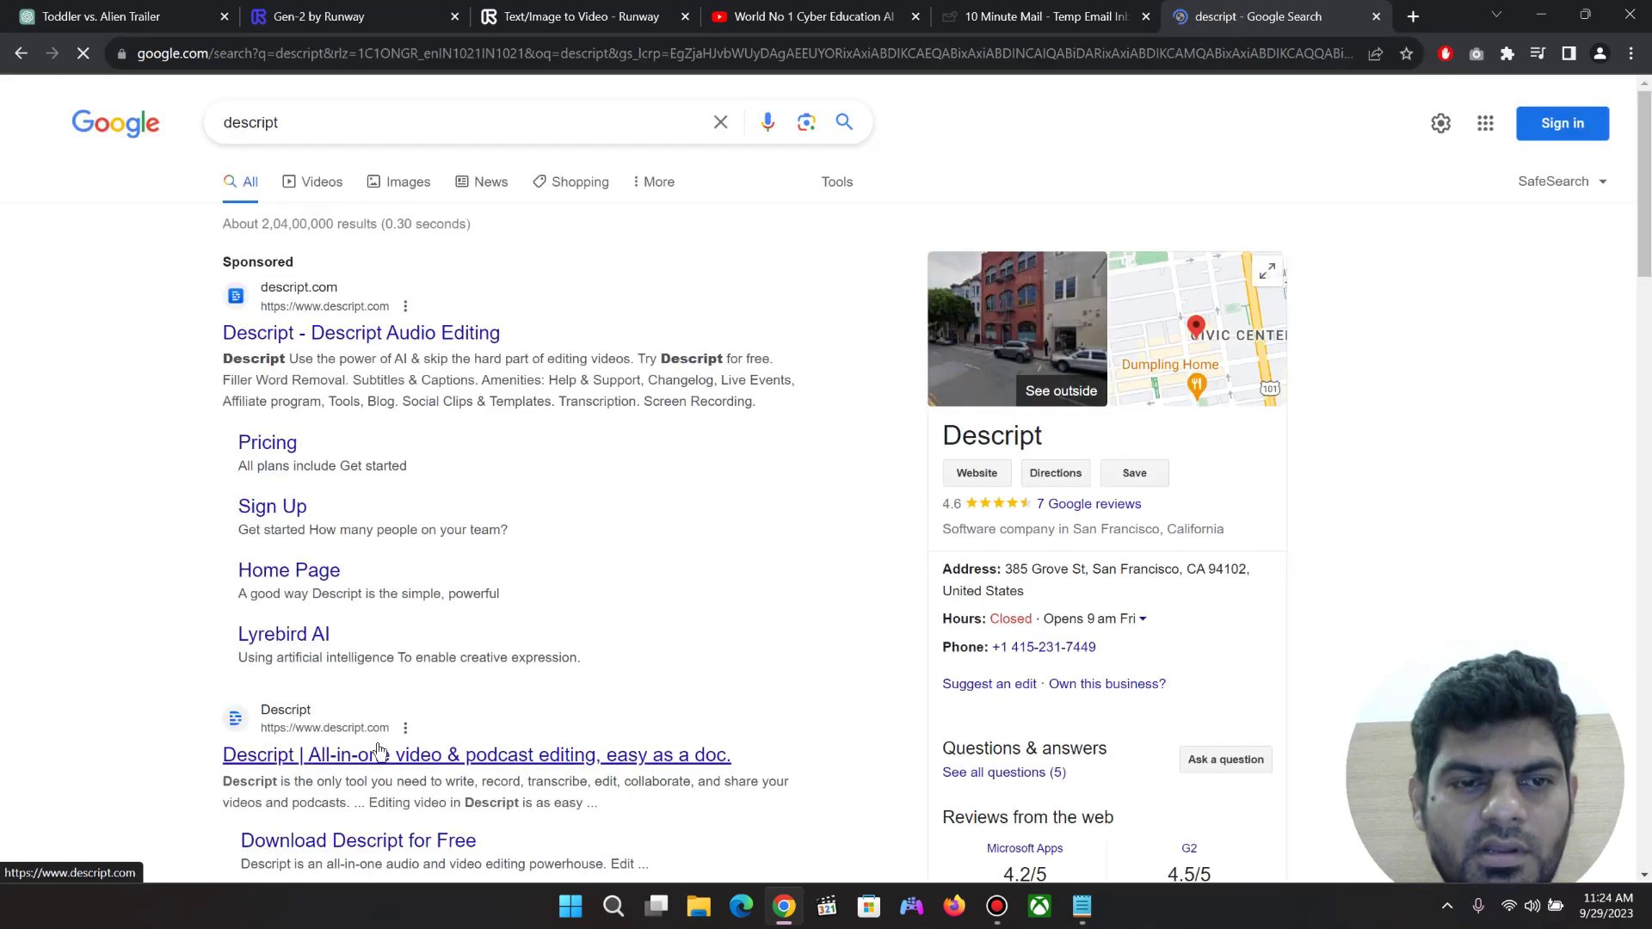
click(371, 755)
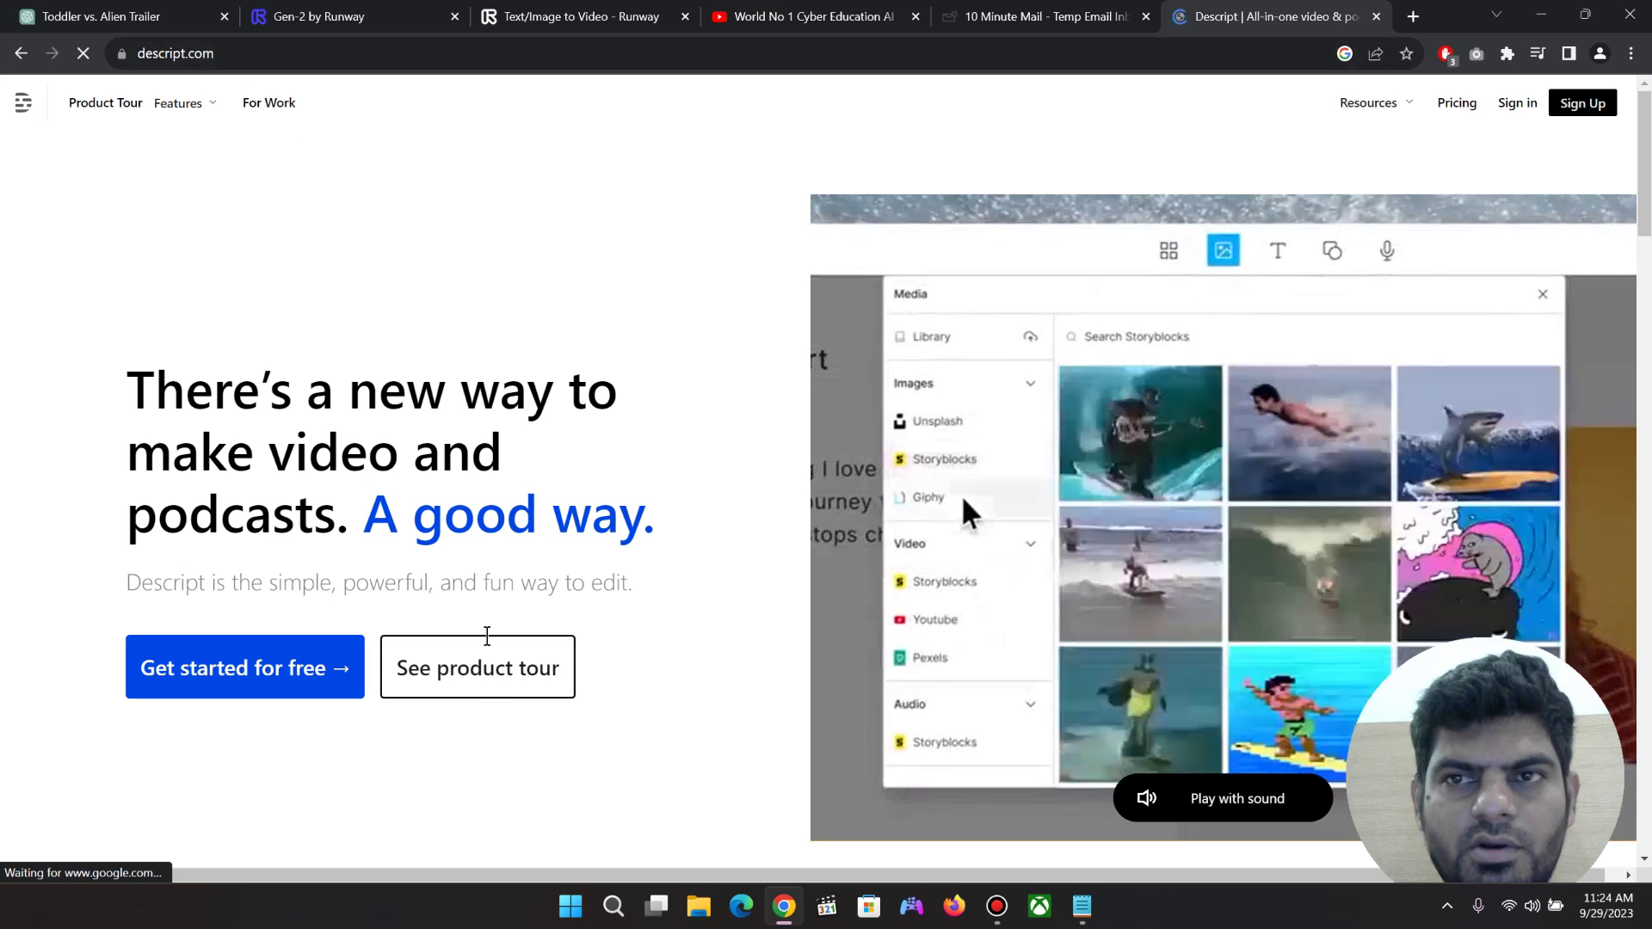
click(612, 906)
Launch the Descript app, open Untitled Project maximized, and start writing a new script
text(de)
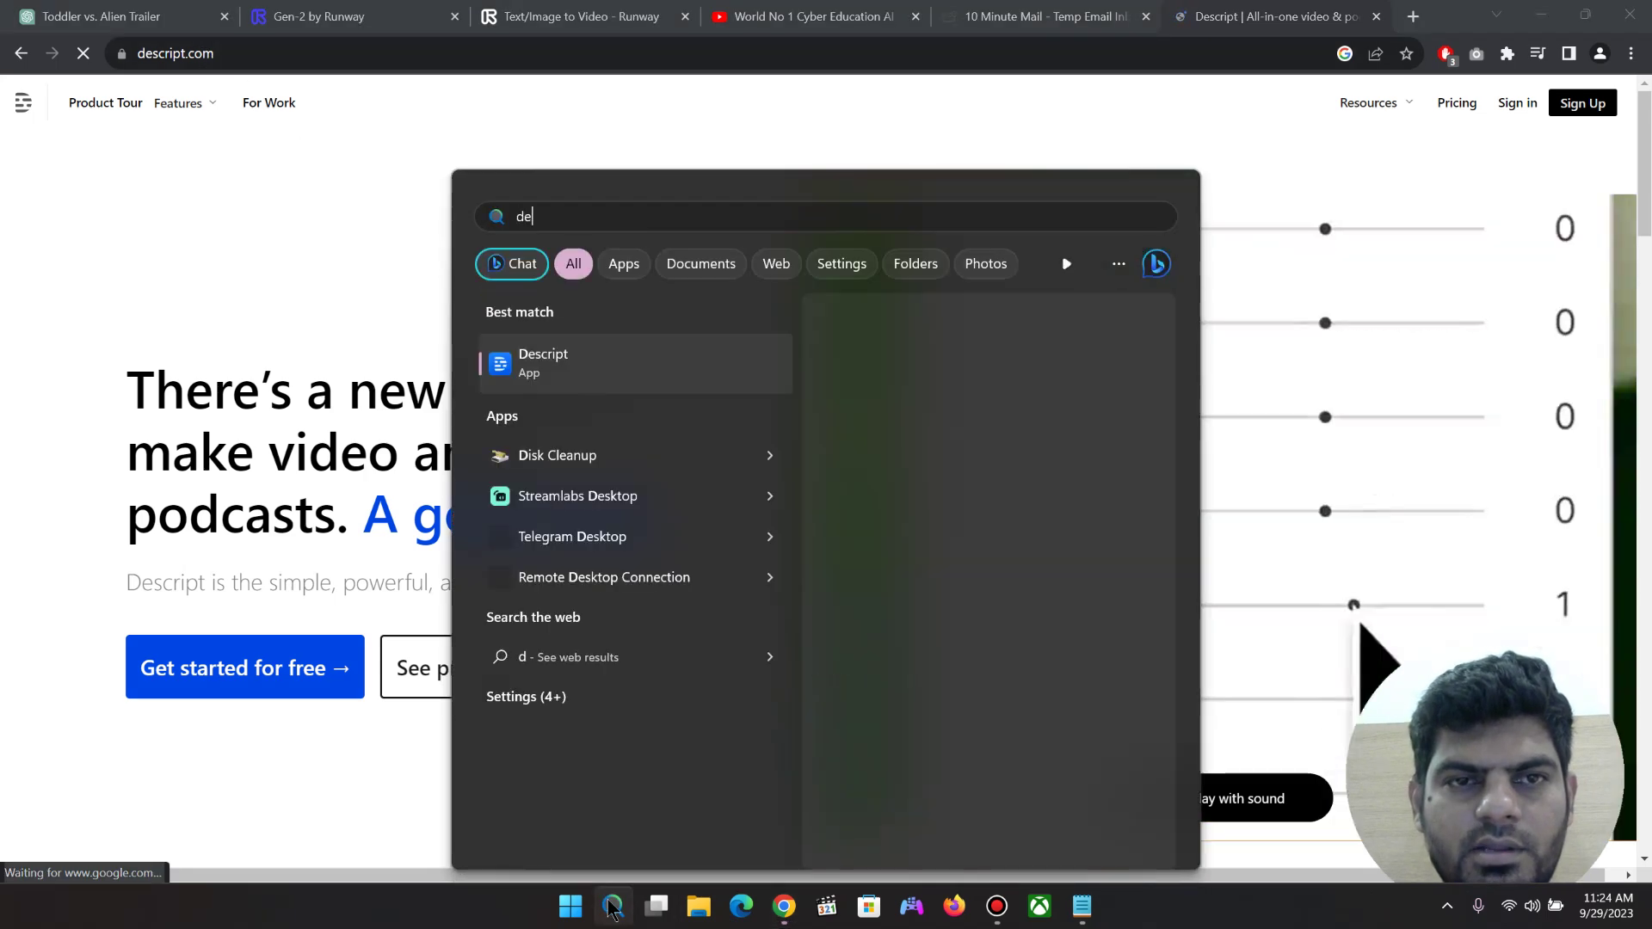
click(654, 354)
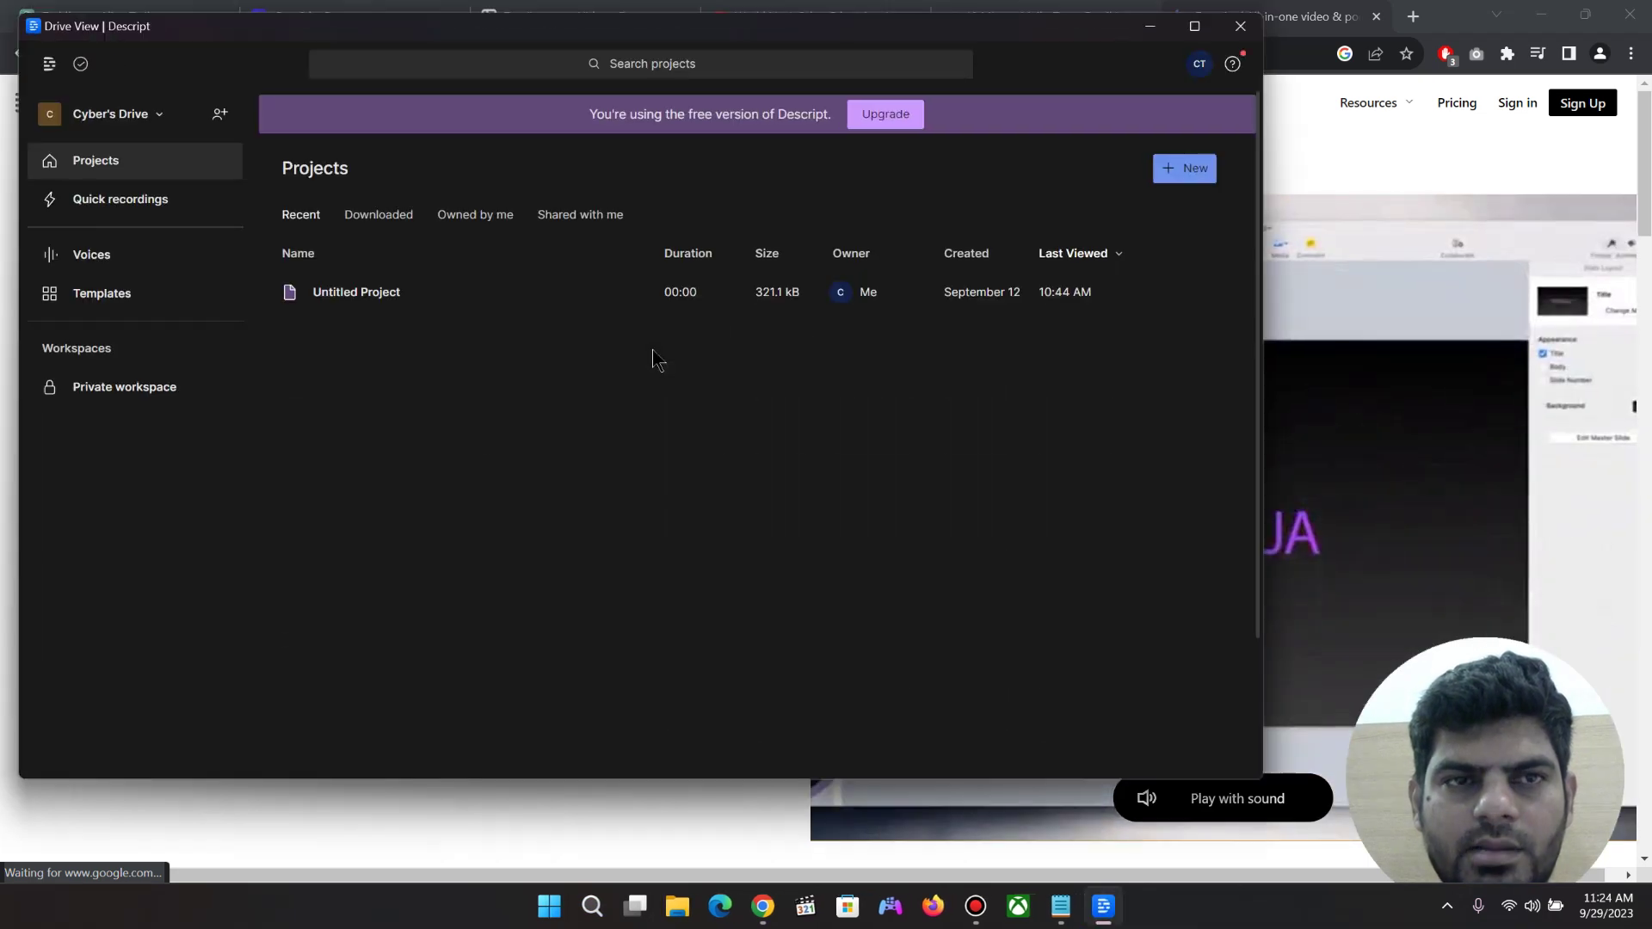
click(402, 302)
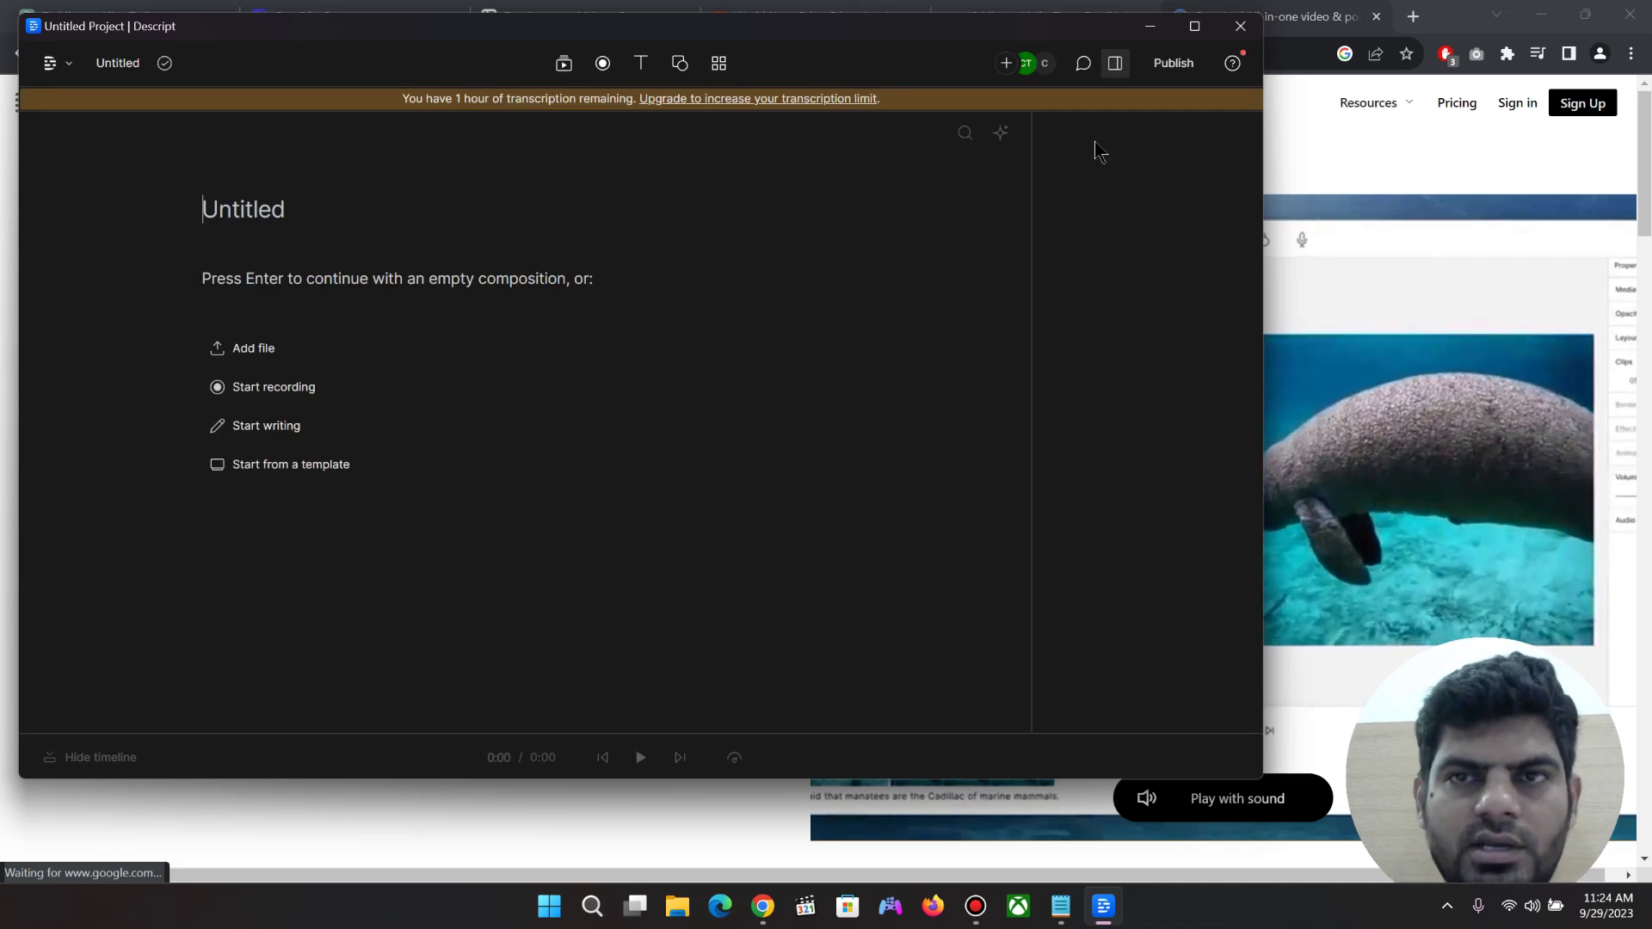
click(1193, 34)
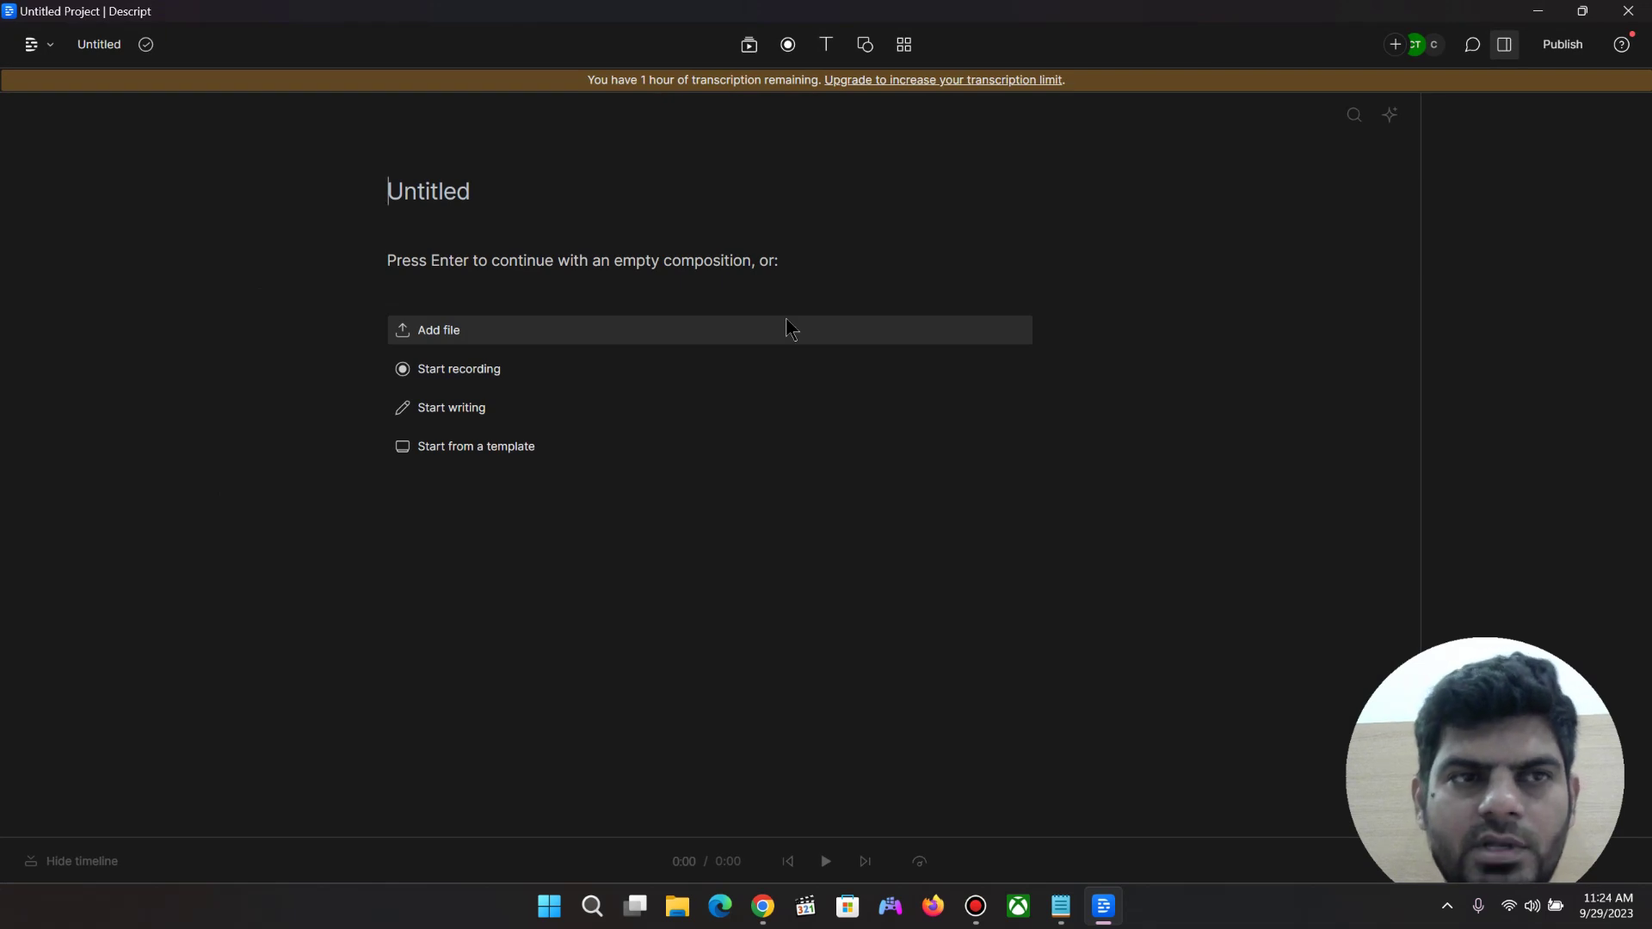
click(36, 48)
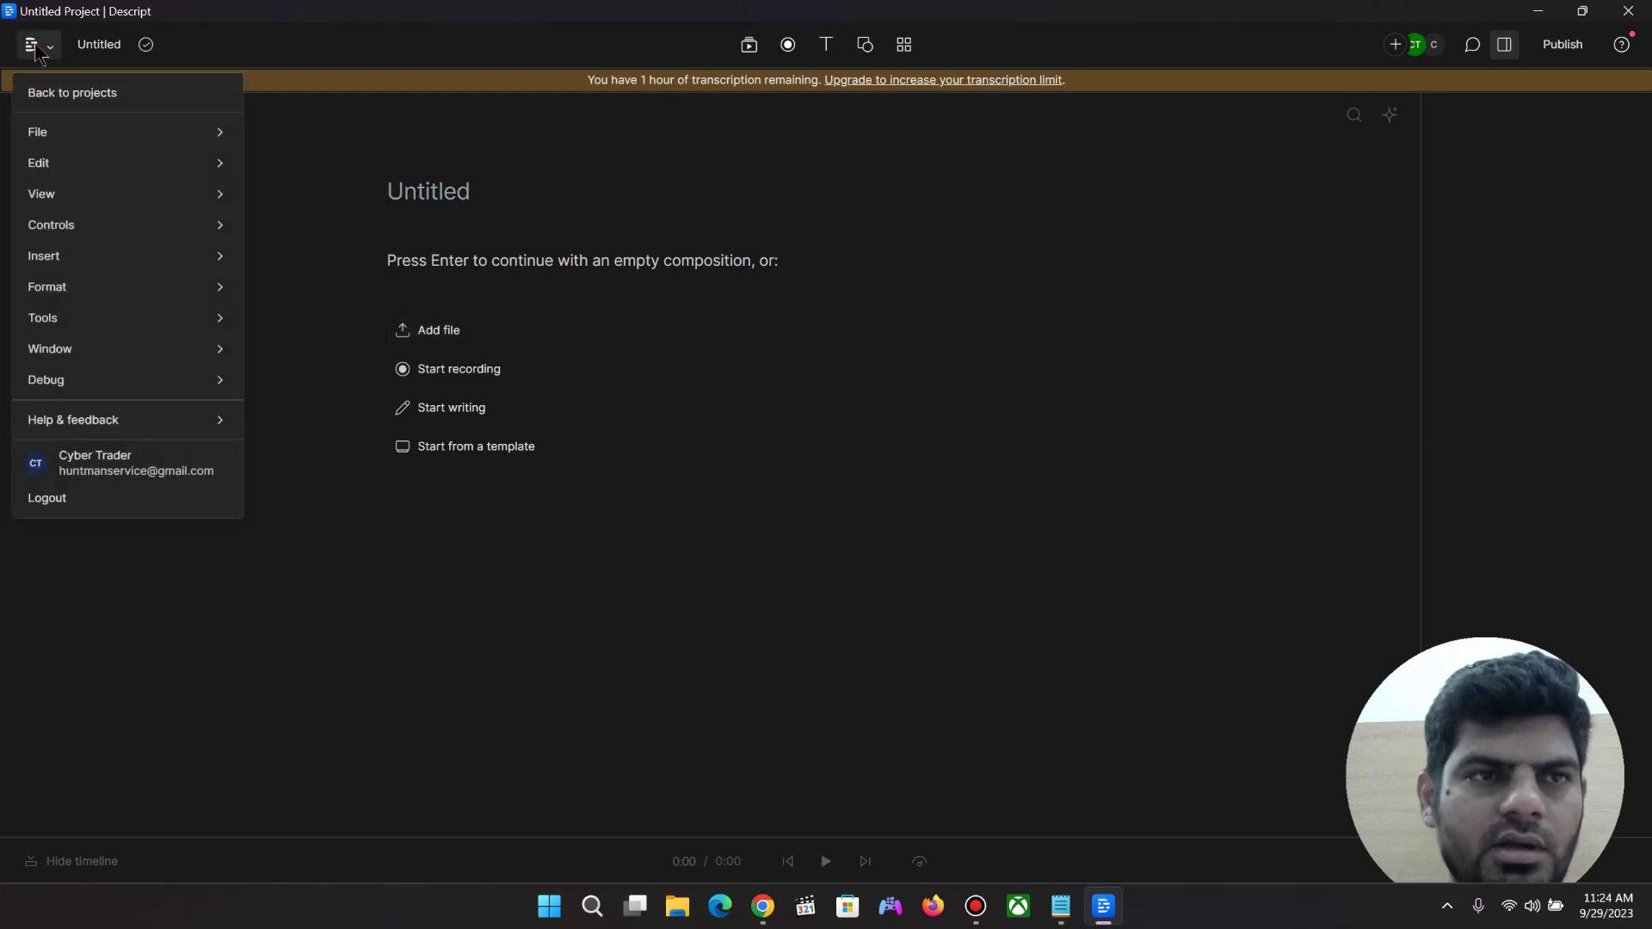
mouse_move(349, 132)
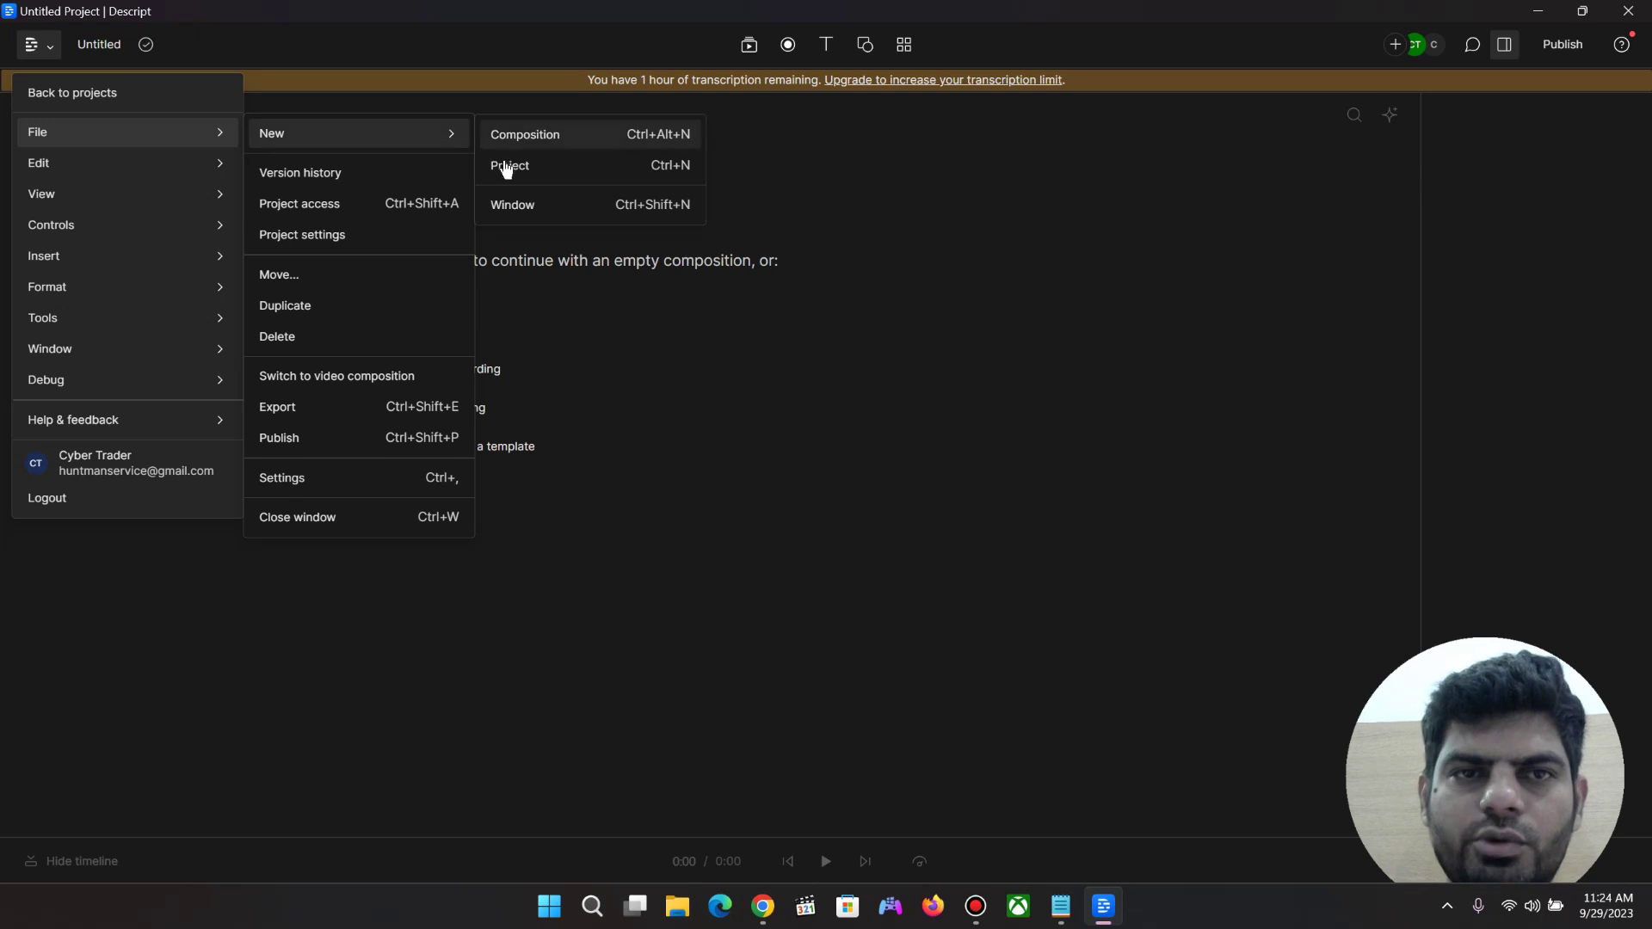
click(978, 564)
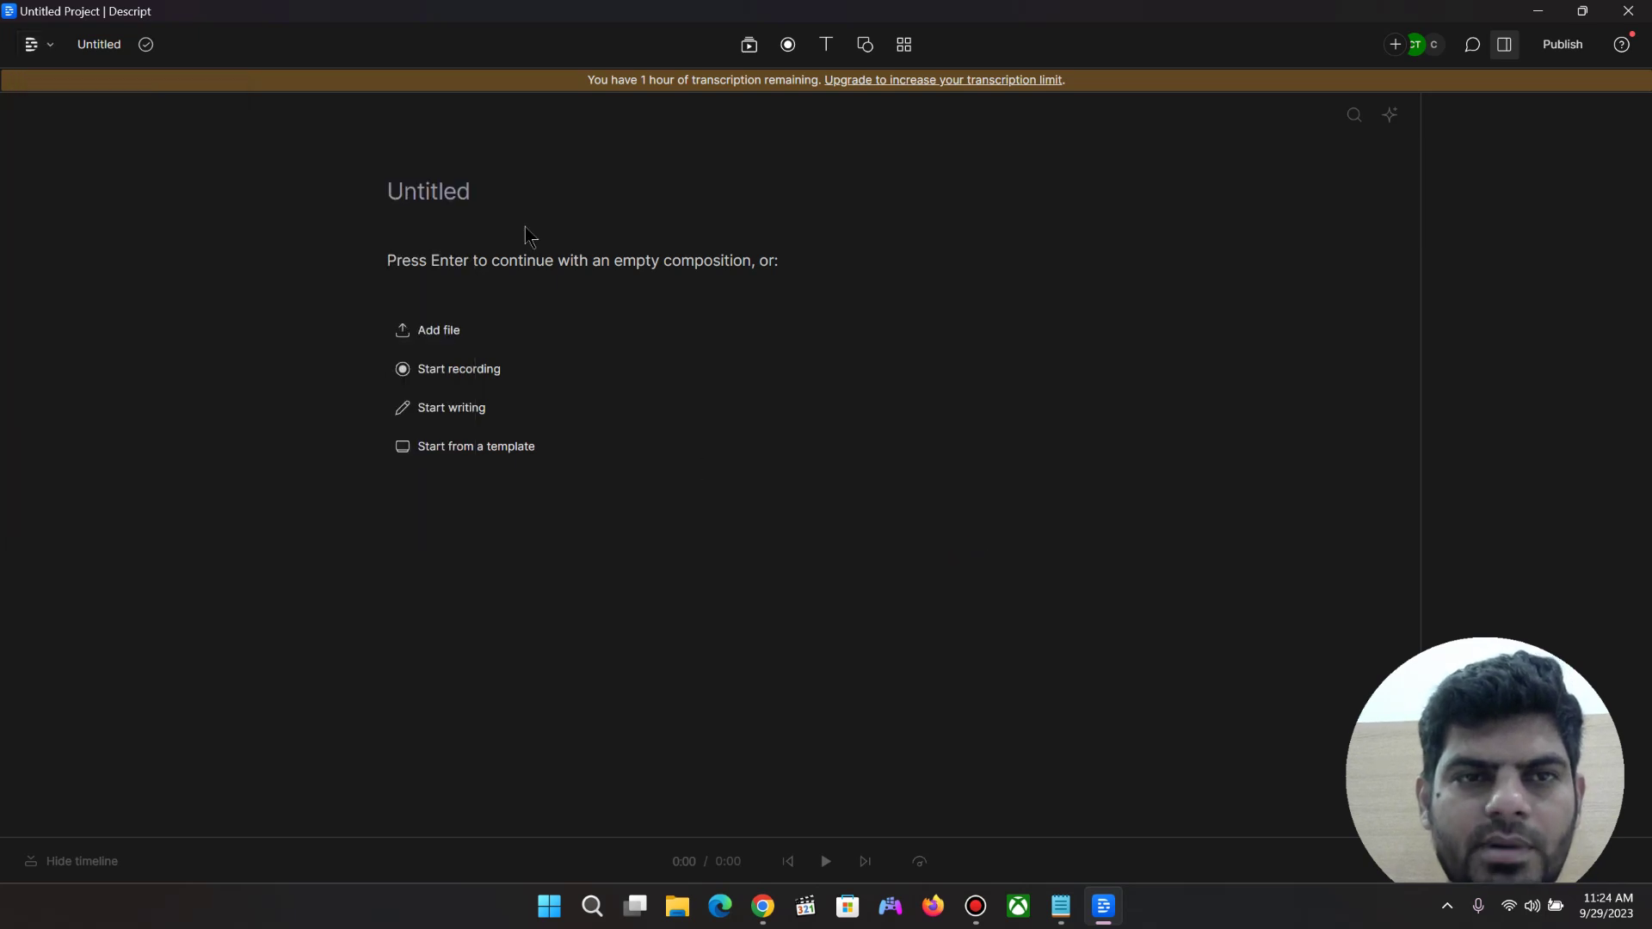
click(504, 413)
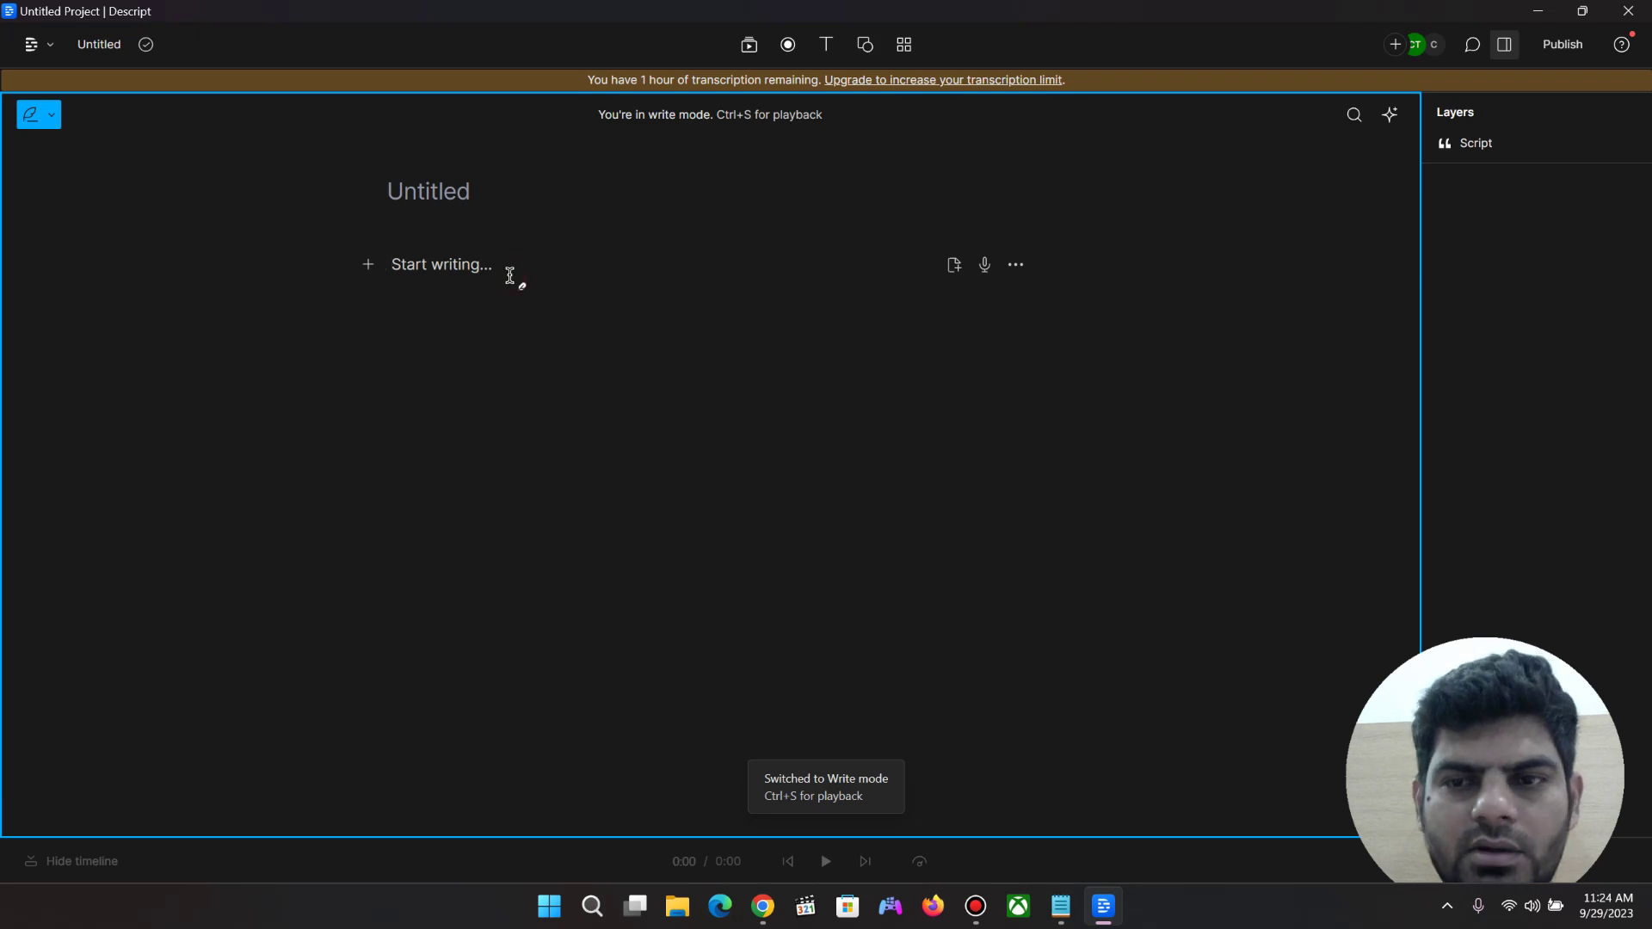
click(763, 906)
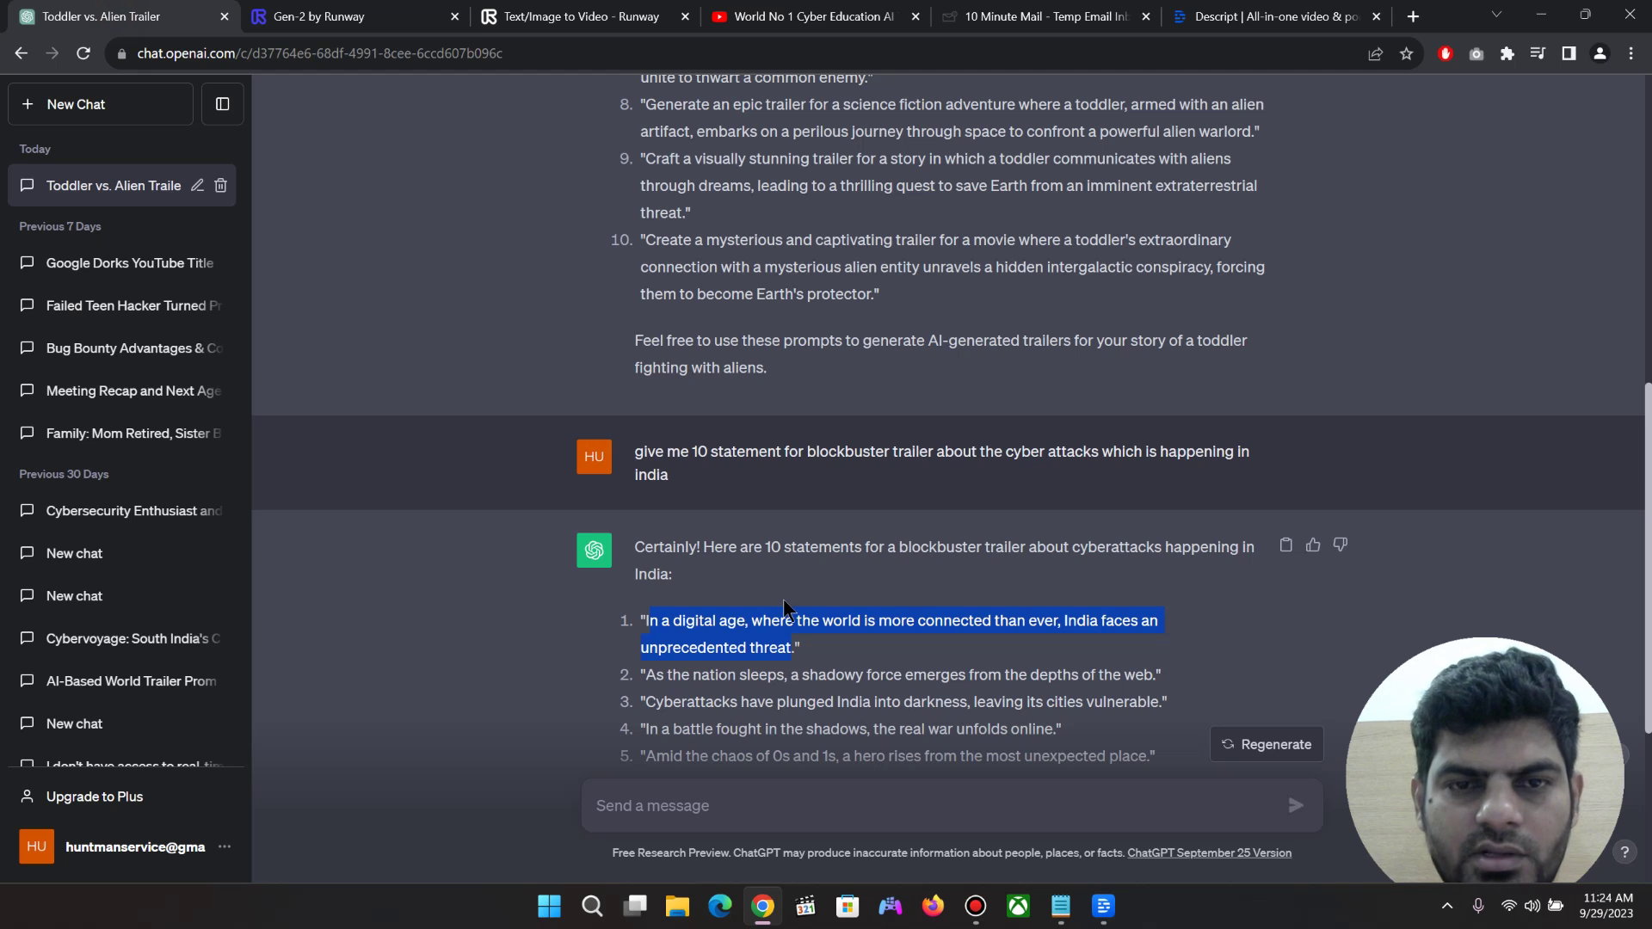
Select and copy the first India cyberattack statement in ChatGPT, then return to Descript
double_click(753, 628)
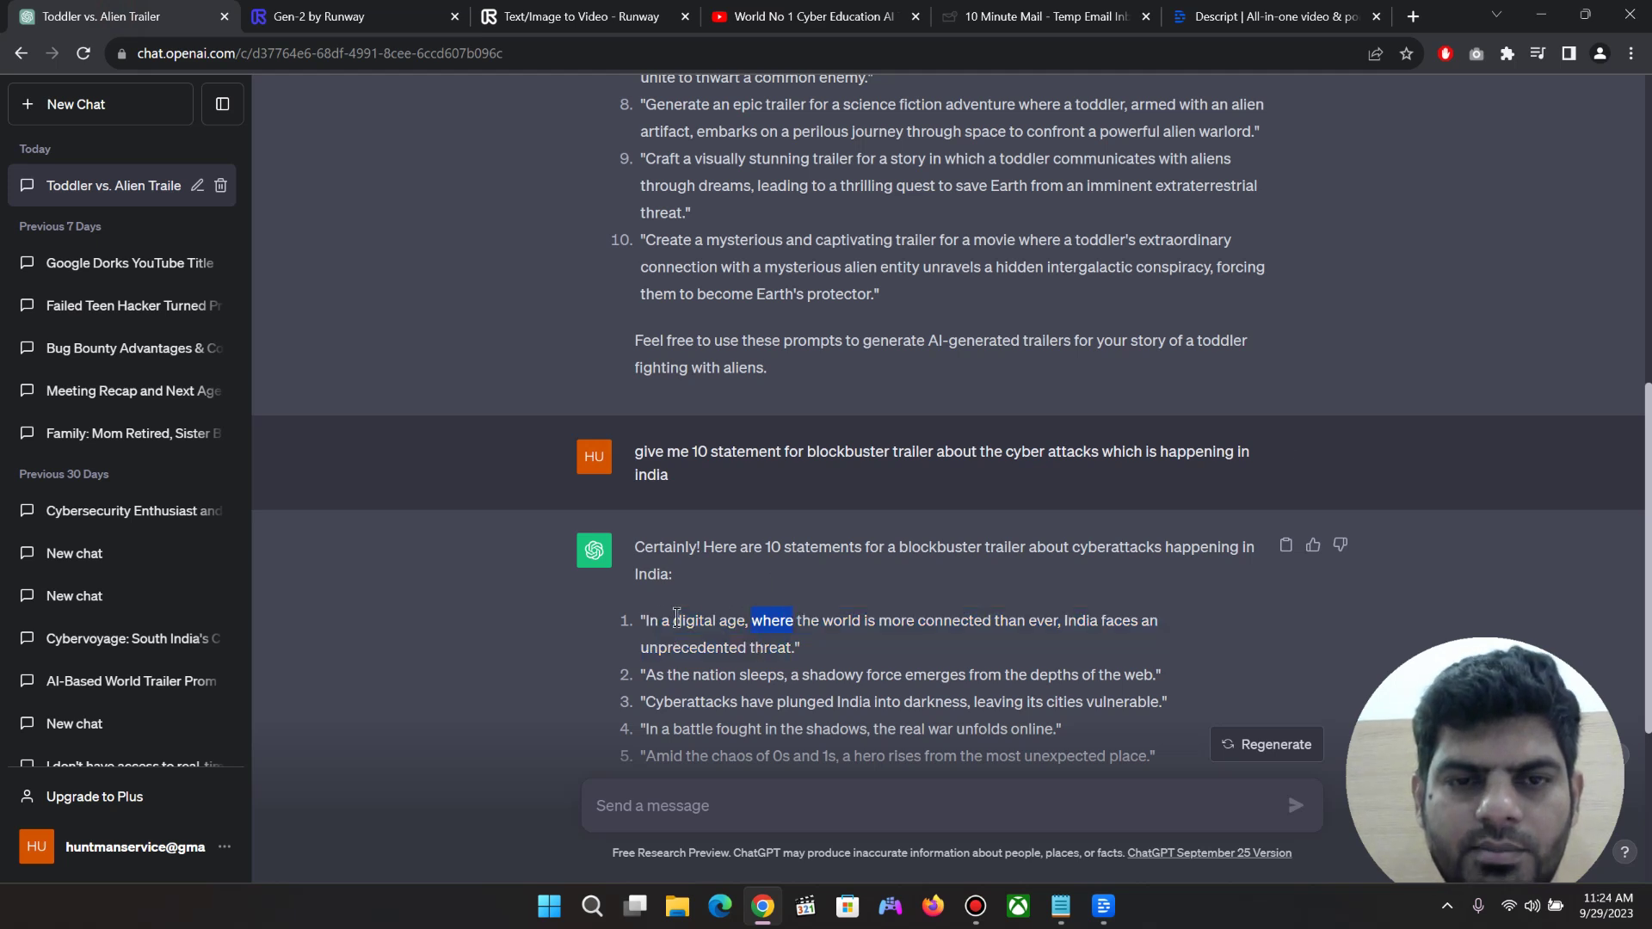
drag(645, 620, 790, 644)
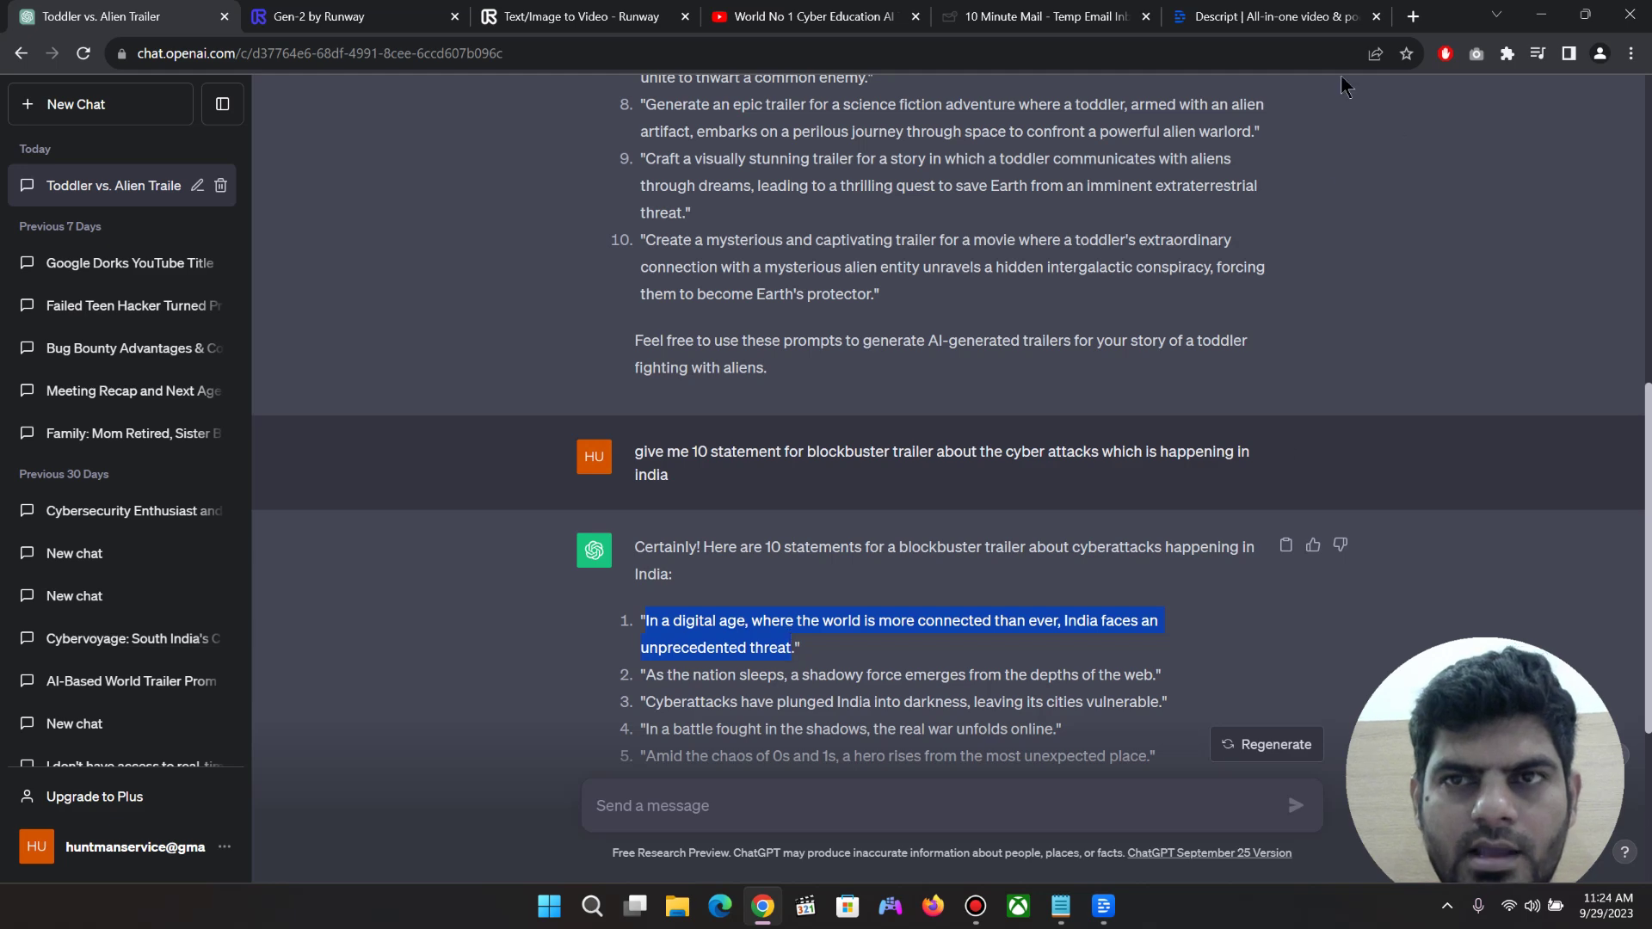
click(1104, 906)
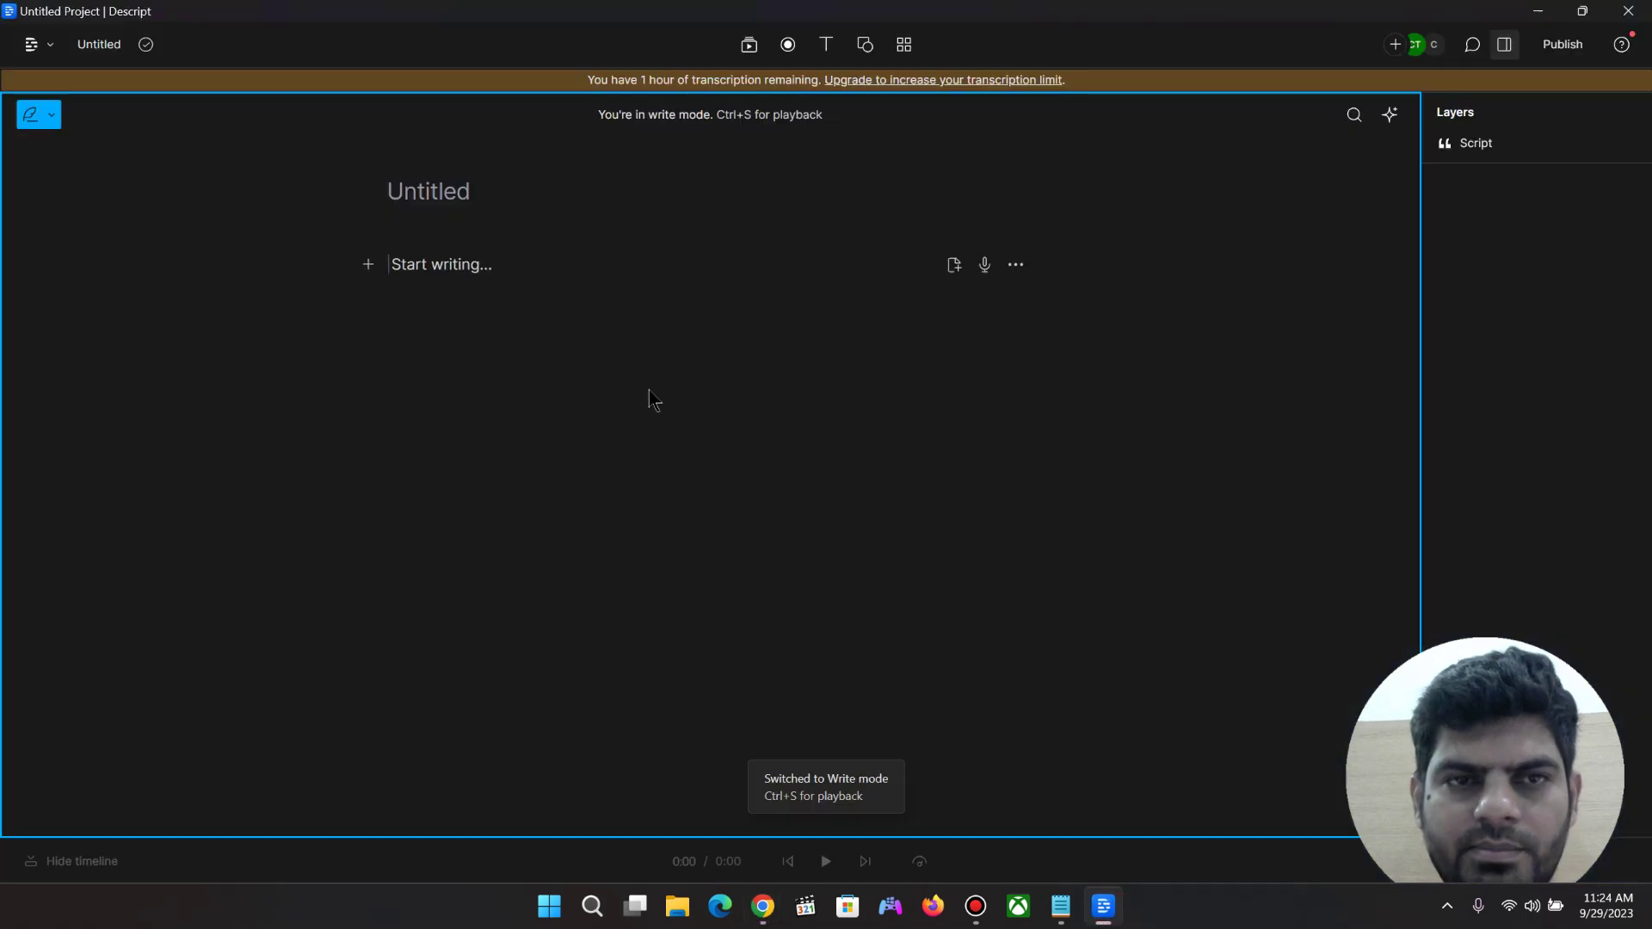
Paste the India threat statement into the script and voice it with Don's Calm_2 voice
text(In a digital age, where the world is more connected than ever, India faces an unprecedented threat)
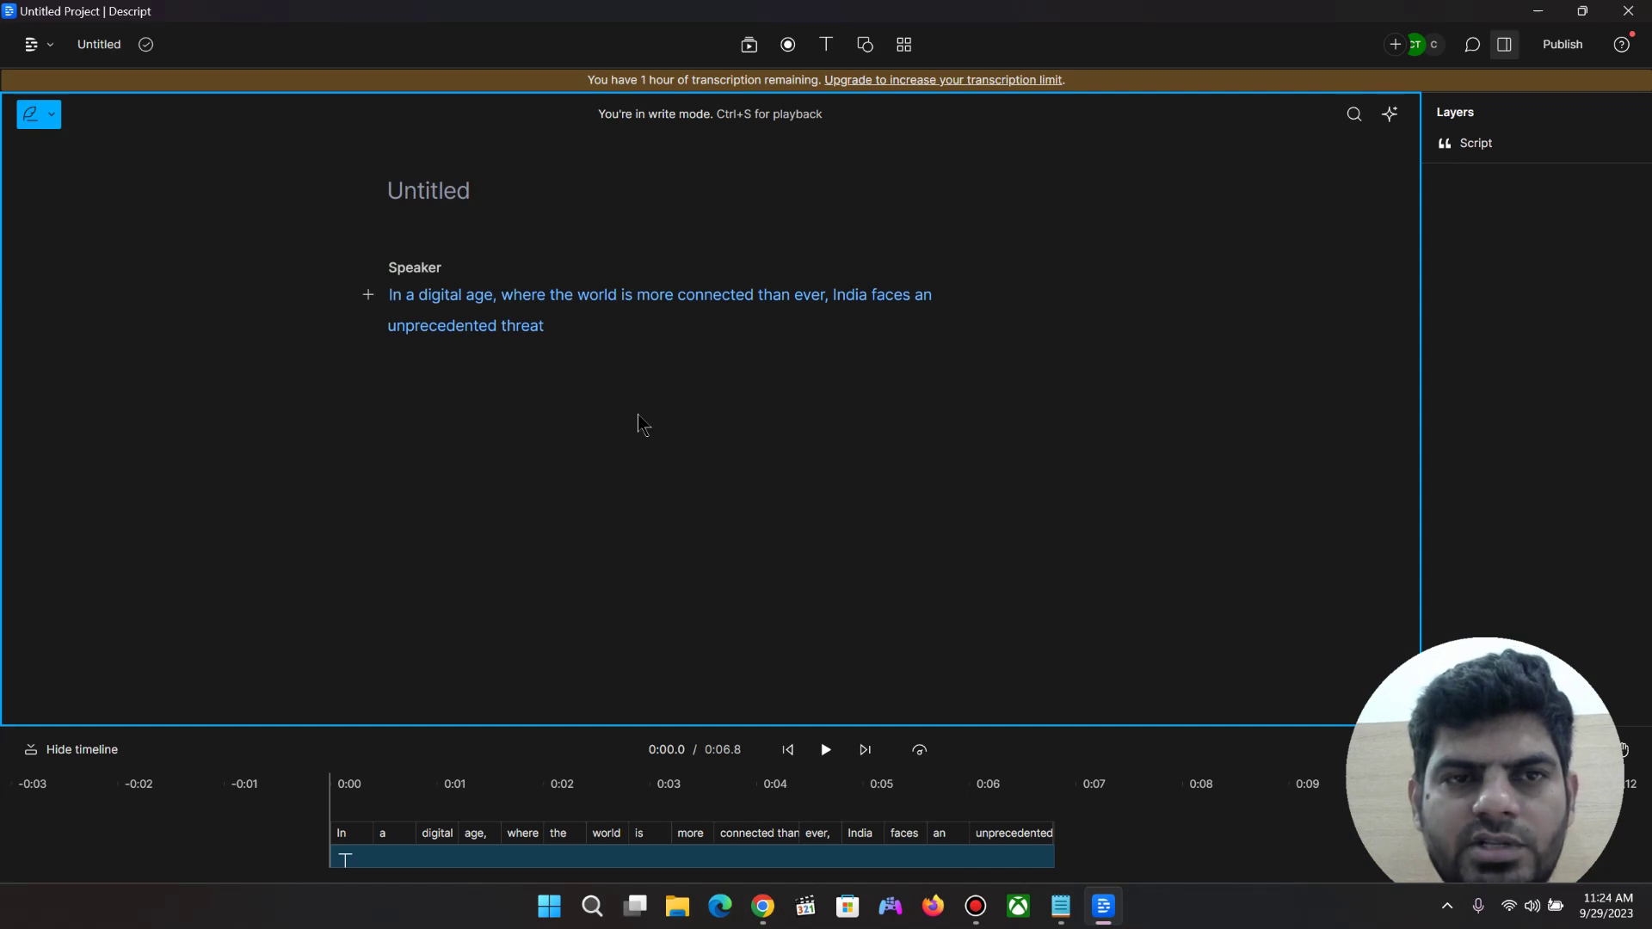
click(437, 274)
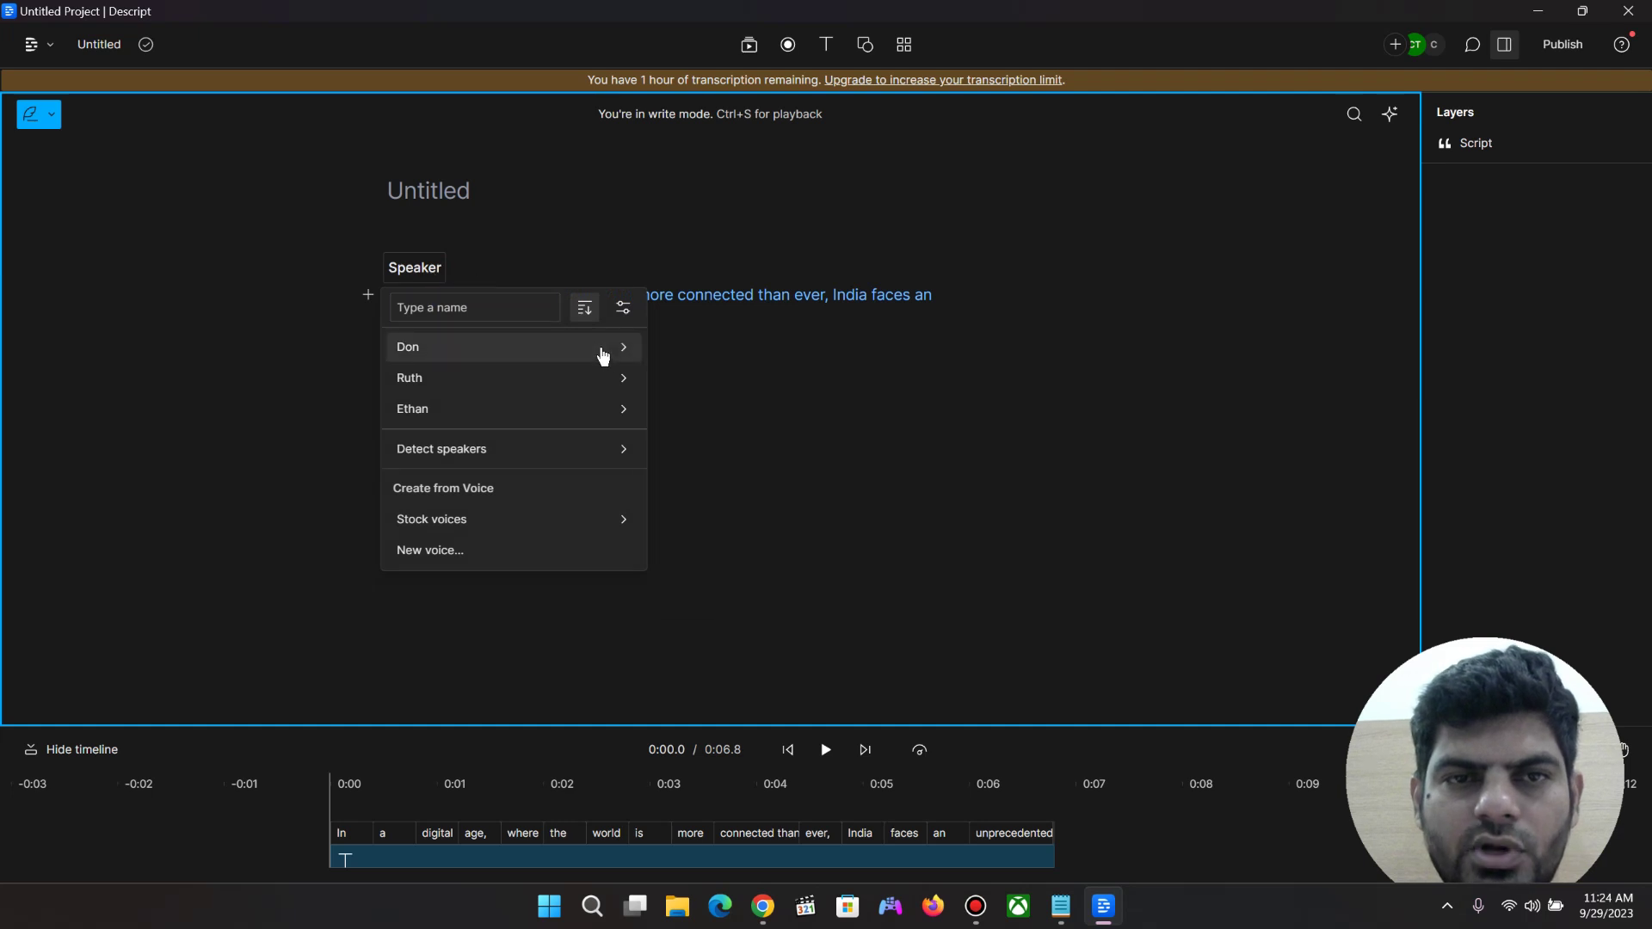
mouse_move(511, 347)
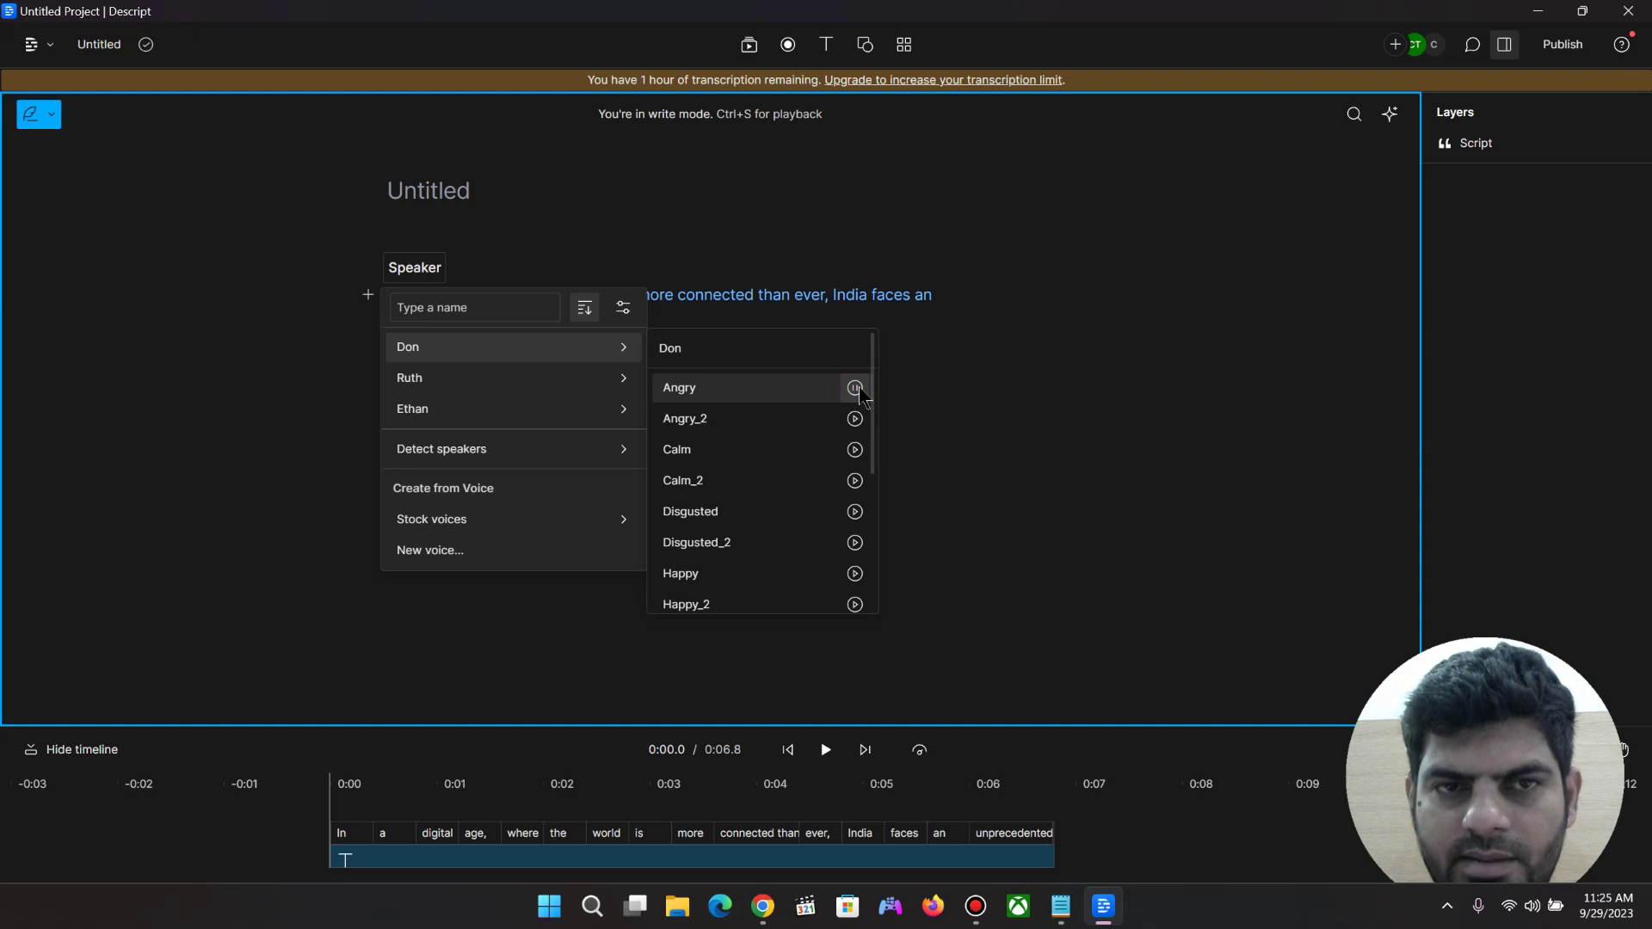
click(854, 449)
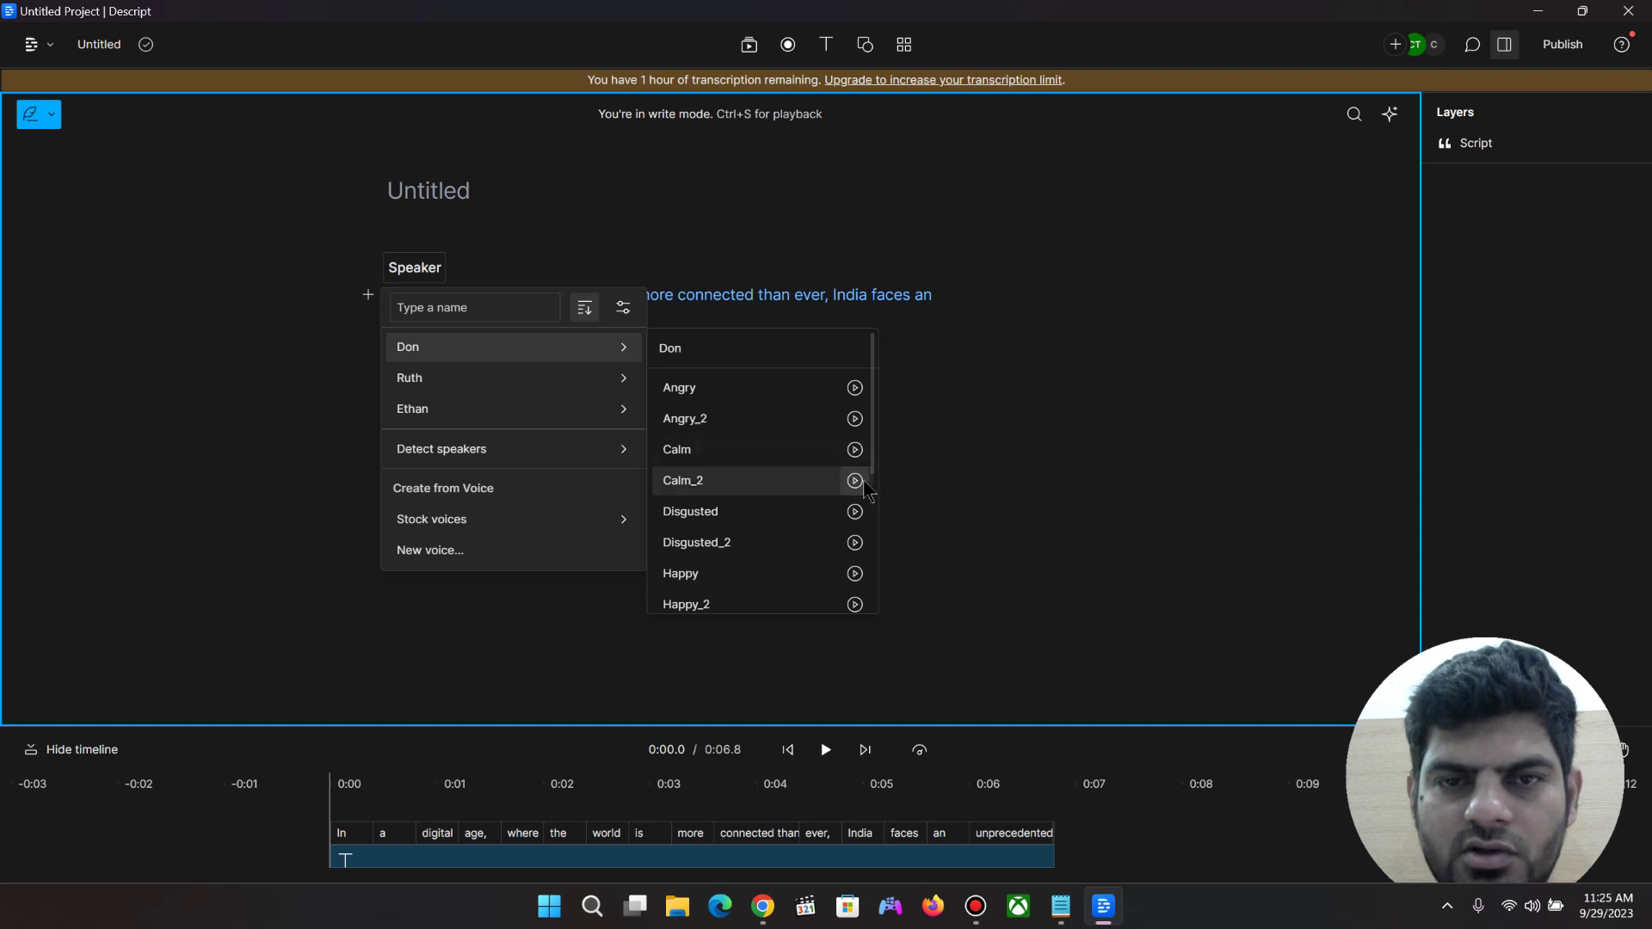
click(857, 486)
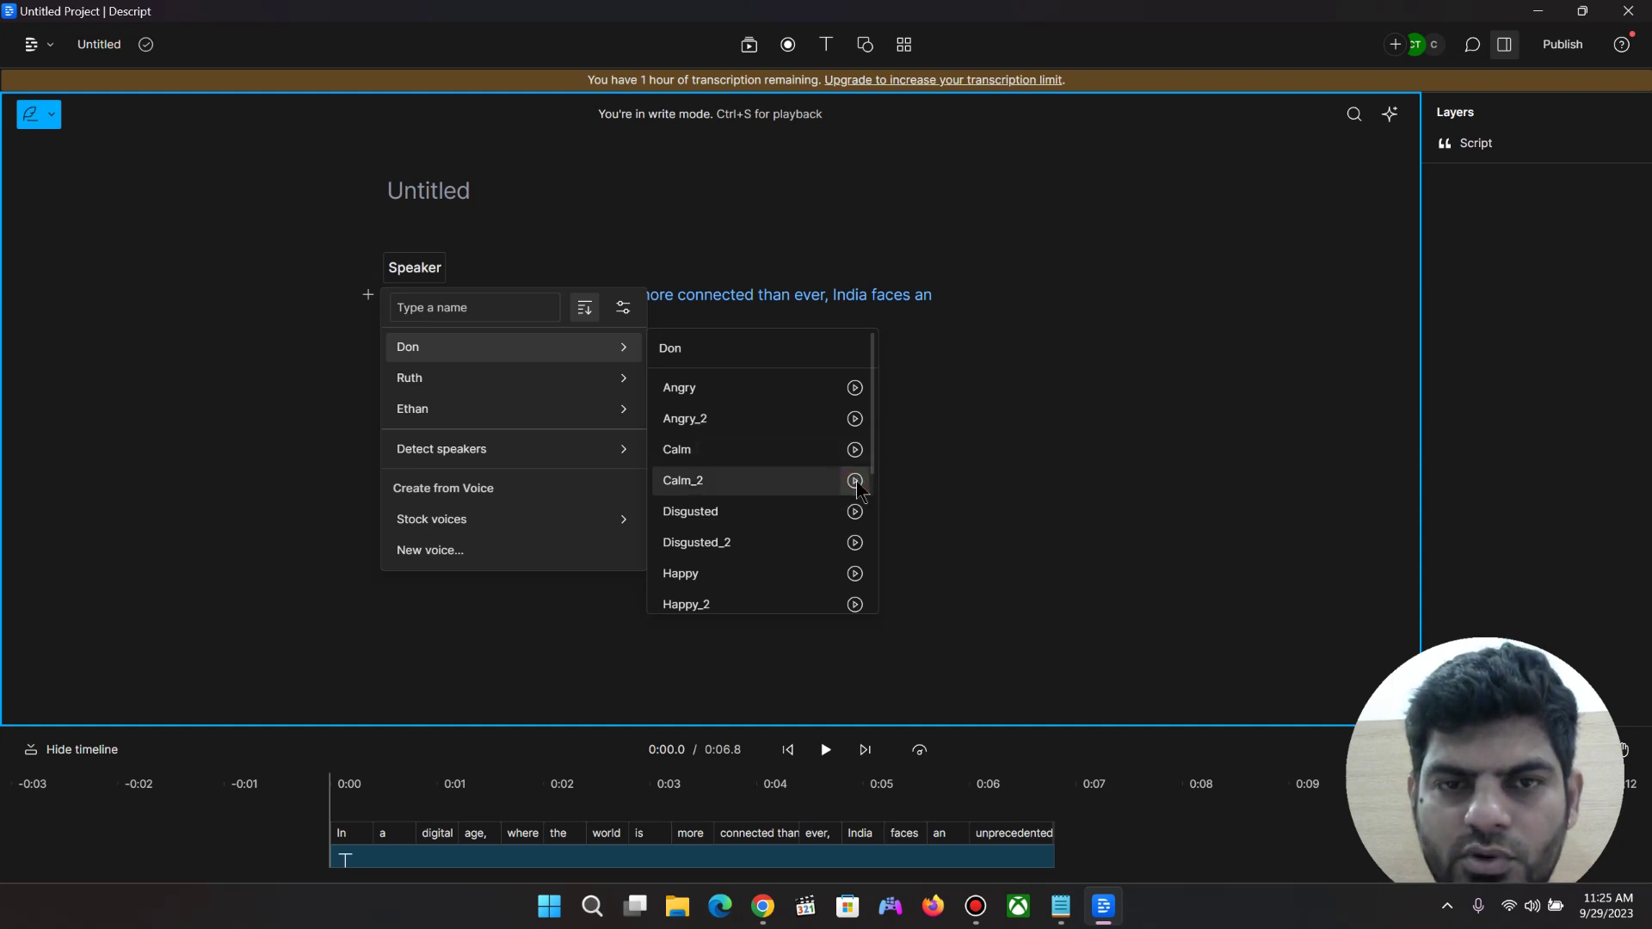
click(724, 482)
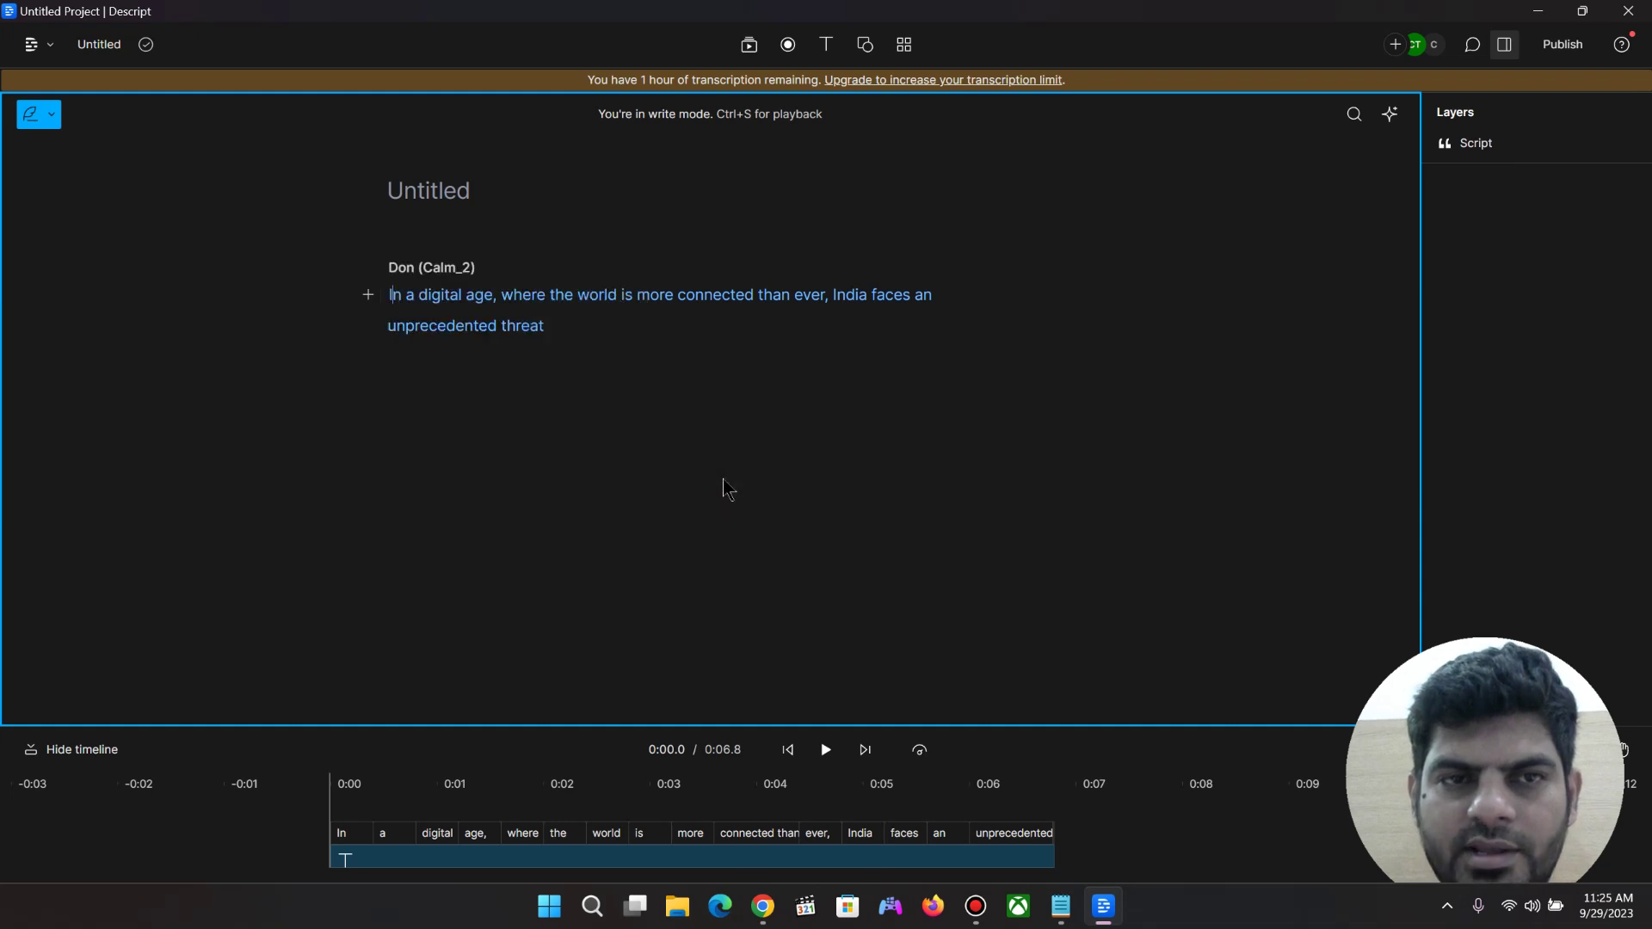
click(724, 488)
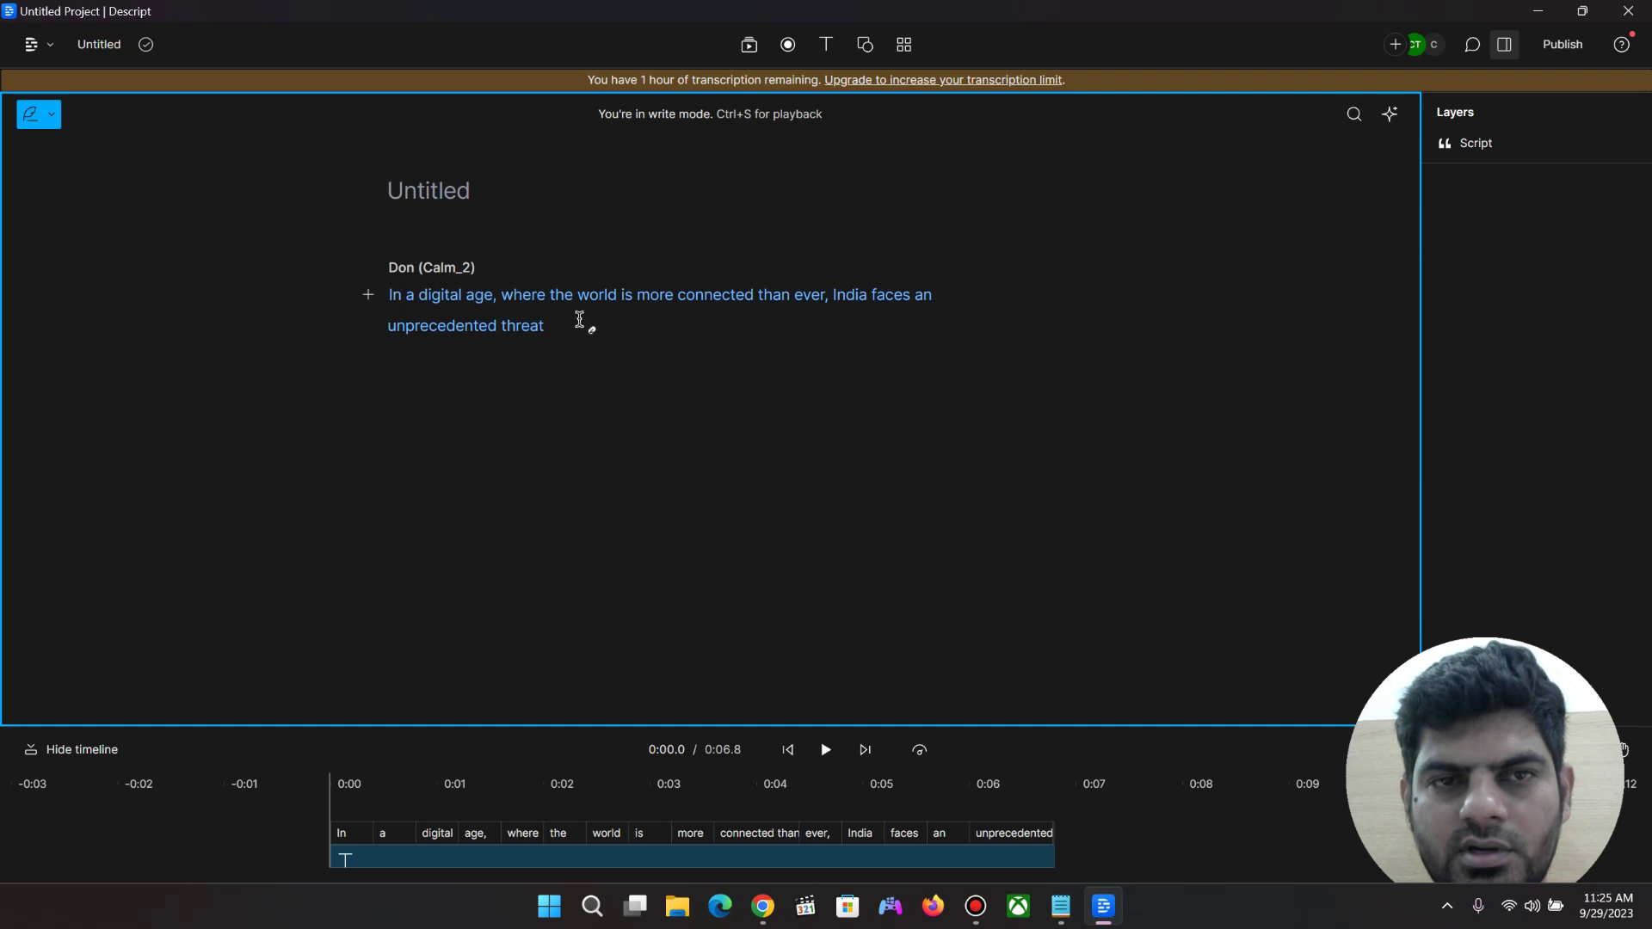
Generate the 6.2-second Don (Calm_2) AI voiceover for the narration line and play it back
click(567, 328)
drag(567, 328, 423, 295)
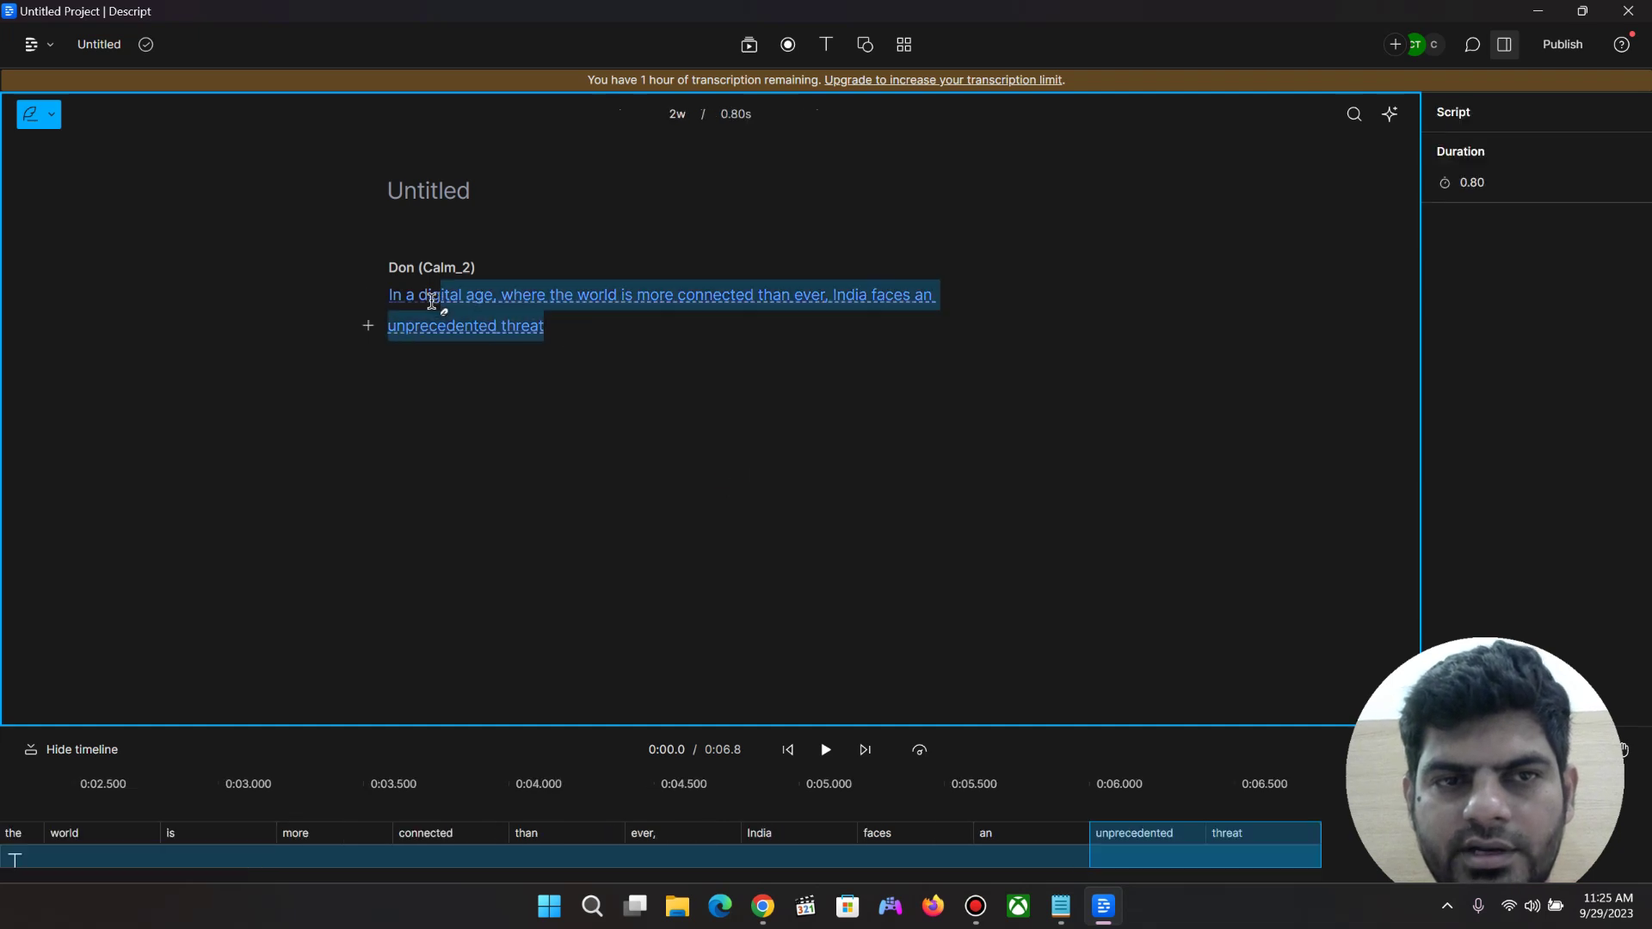
click(588, 425)
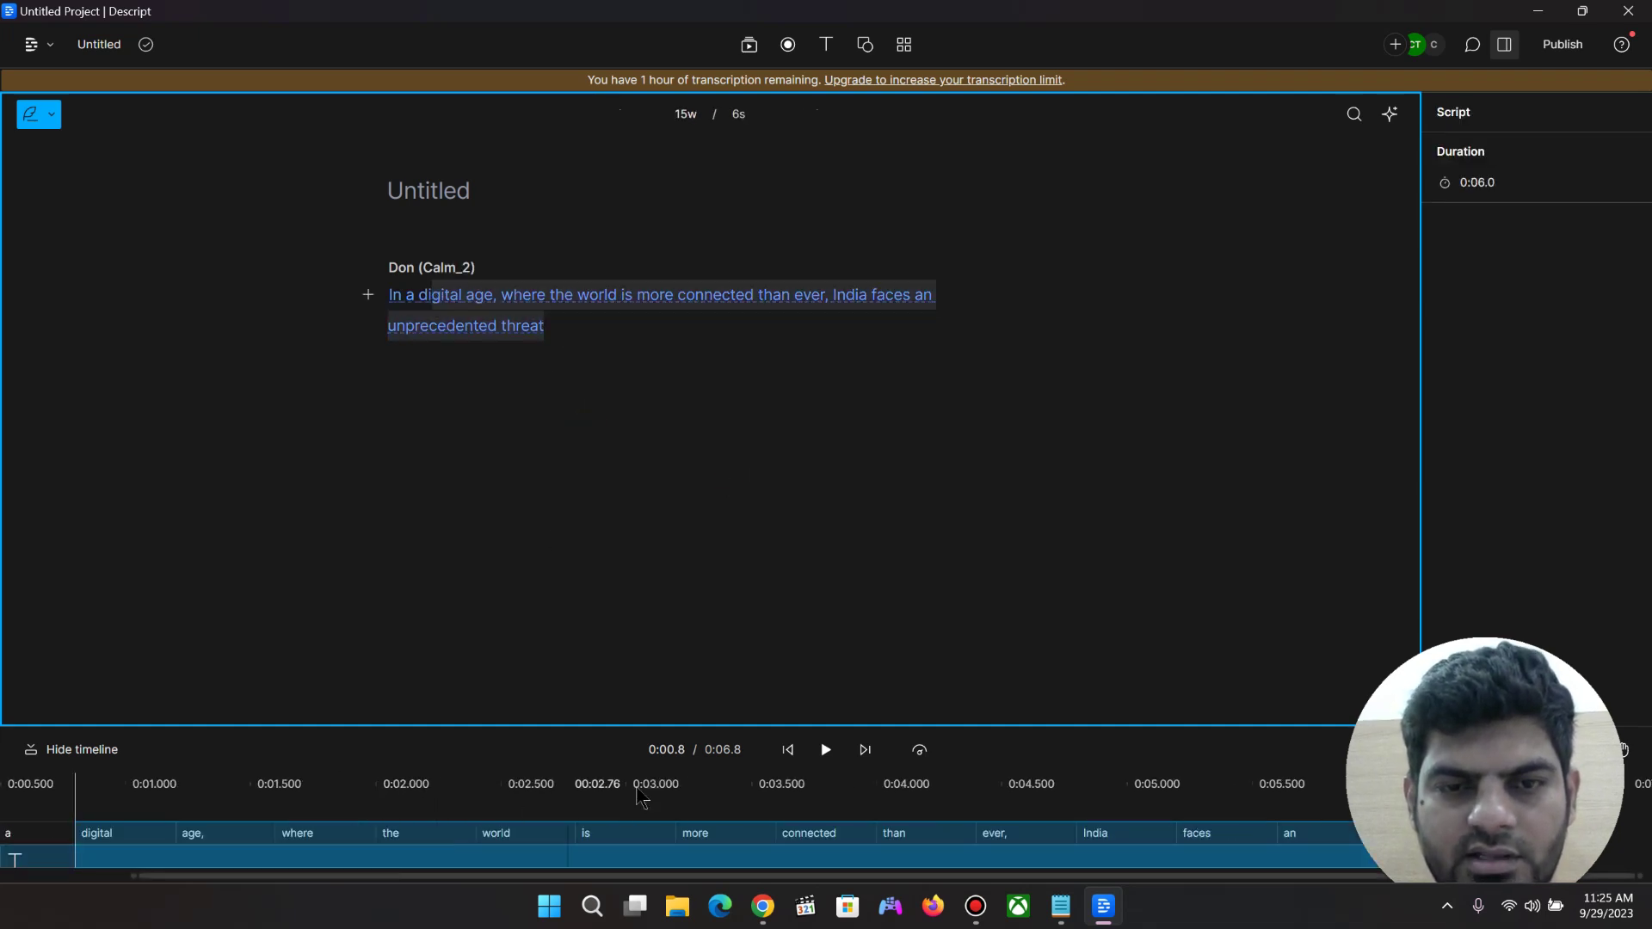
click(616, 436)
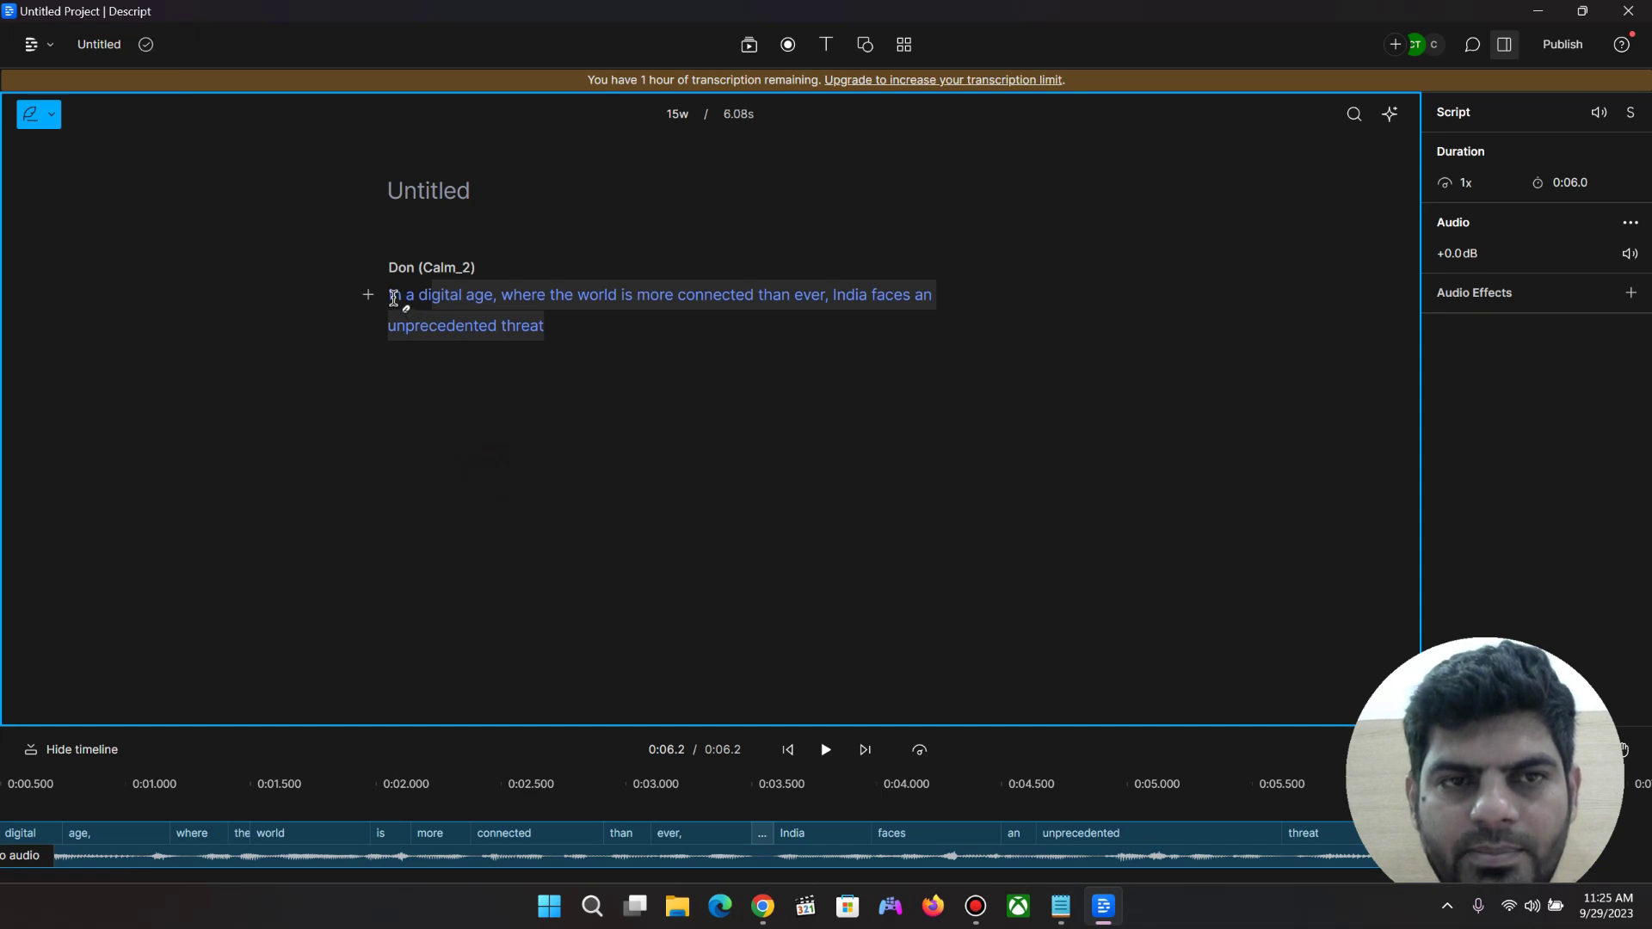
click(393, 297)
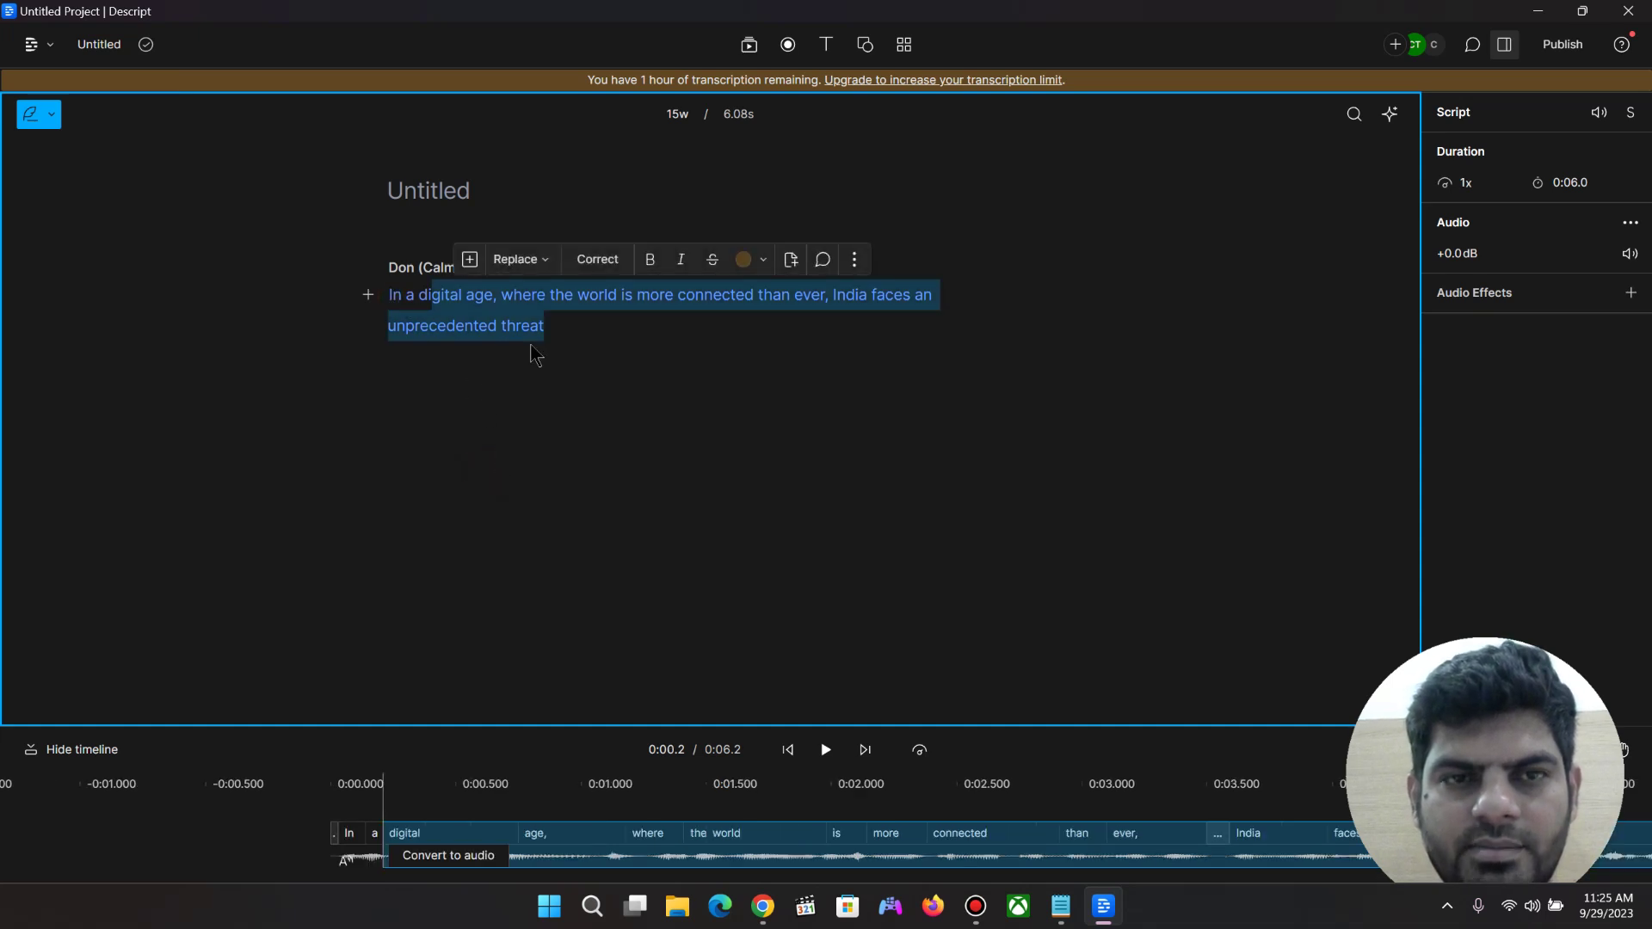
key(Left)
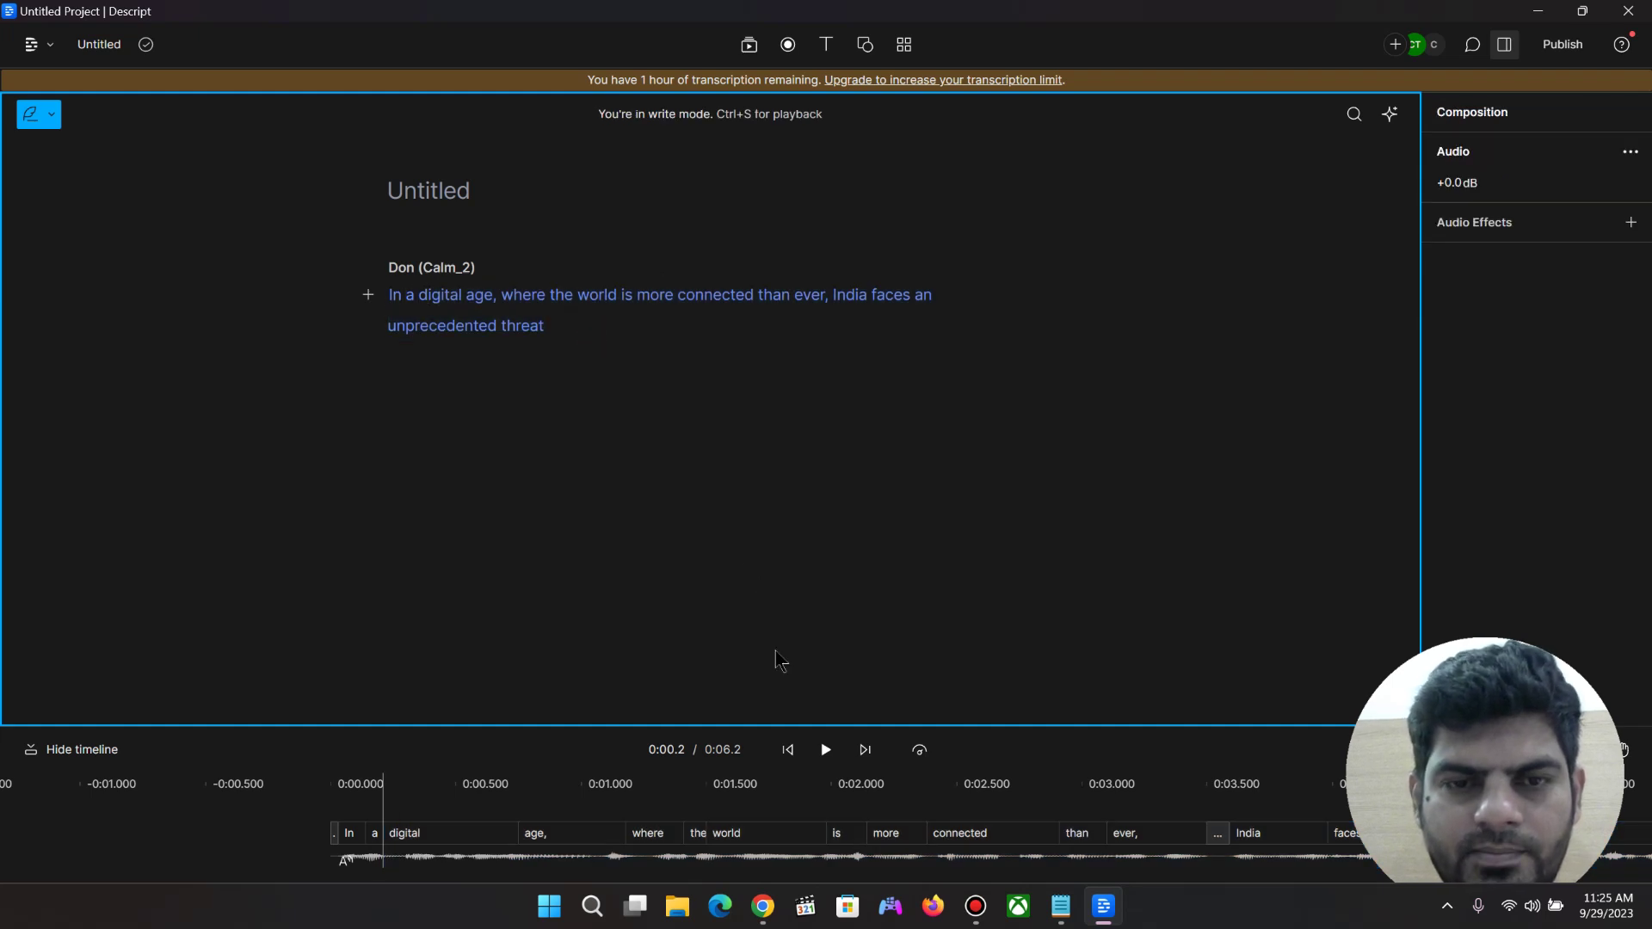
click(825, 751)
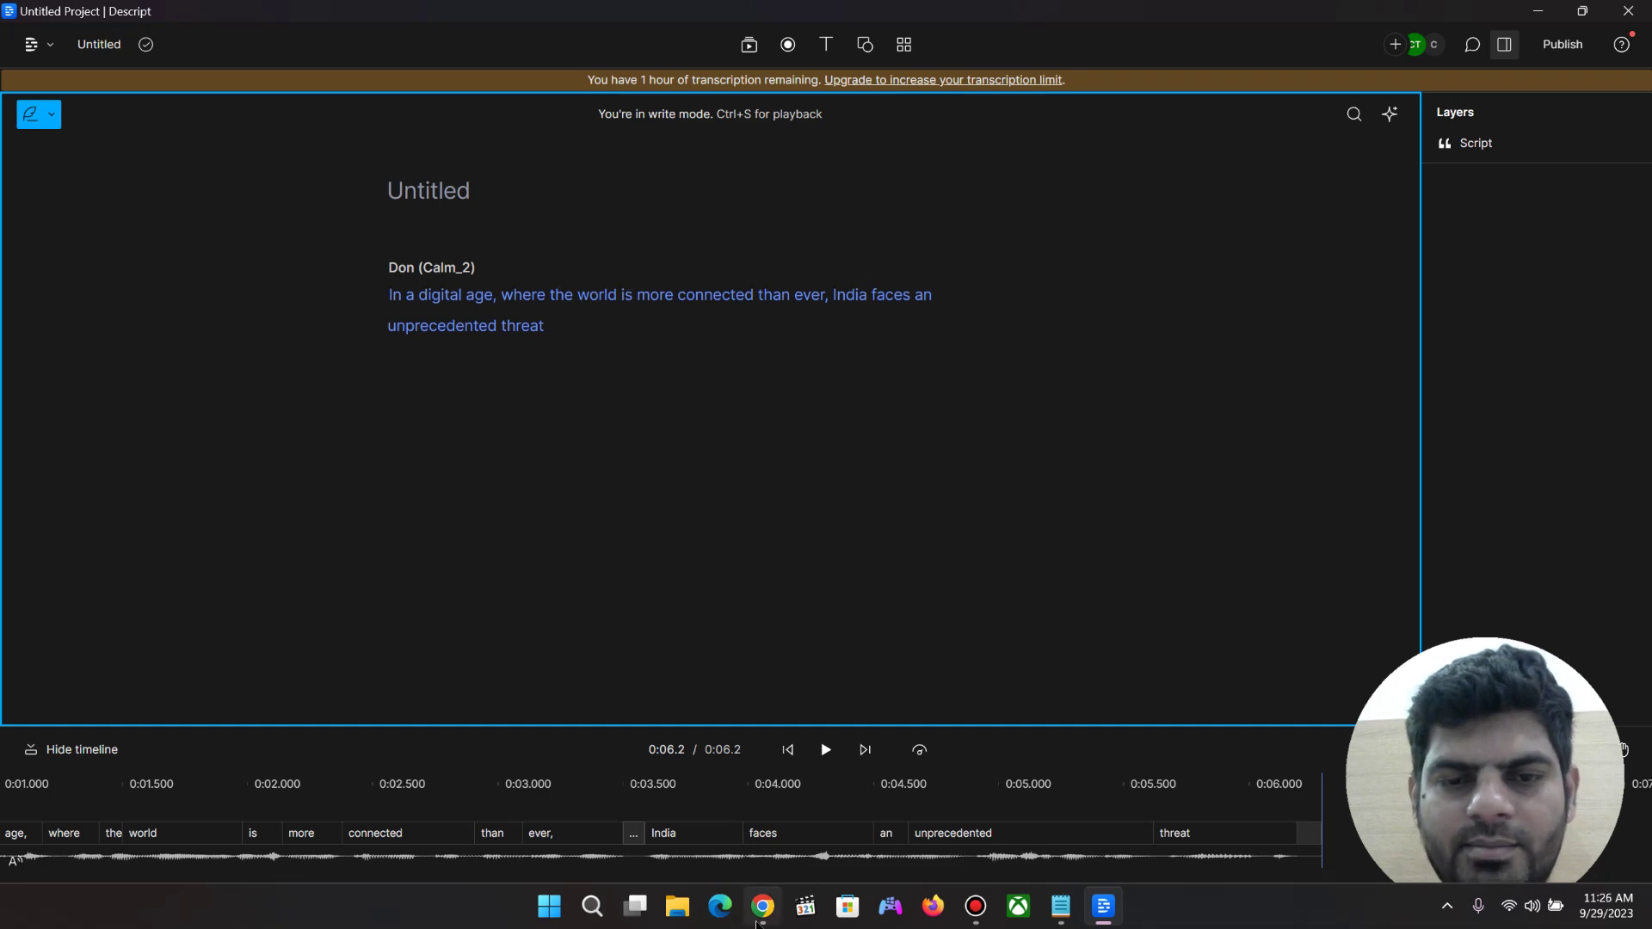
click(762, 906)
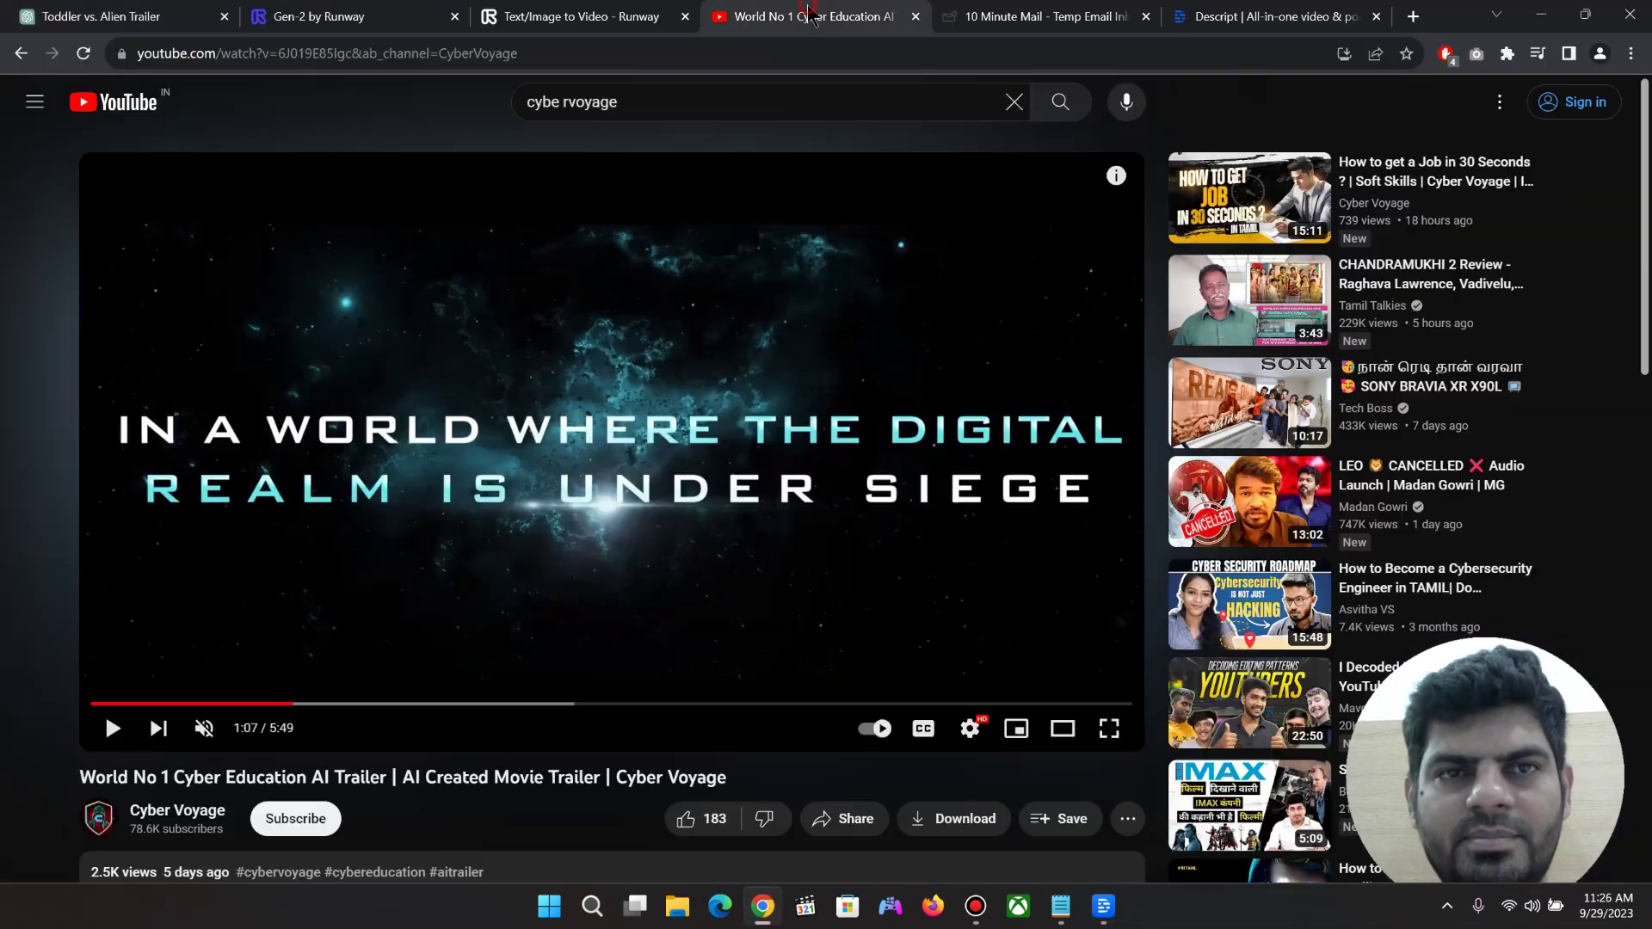
Search YouTube for 'ncs music', then refine the search to 'ncs trailer music'
click(813, 16)
click(635, 112)
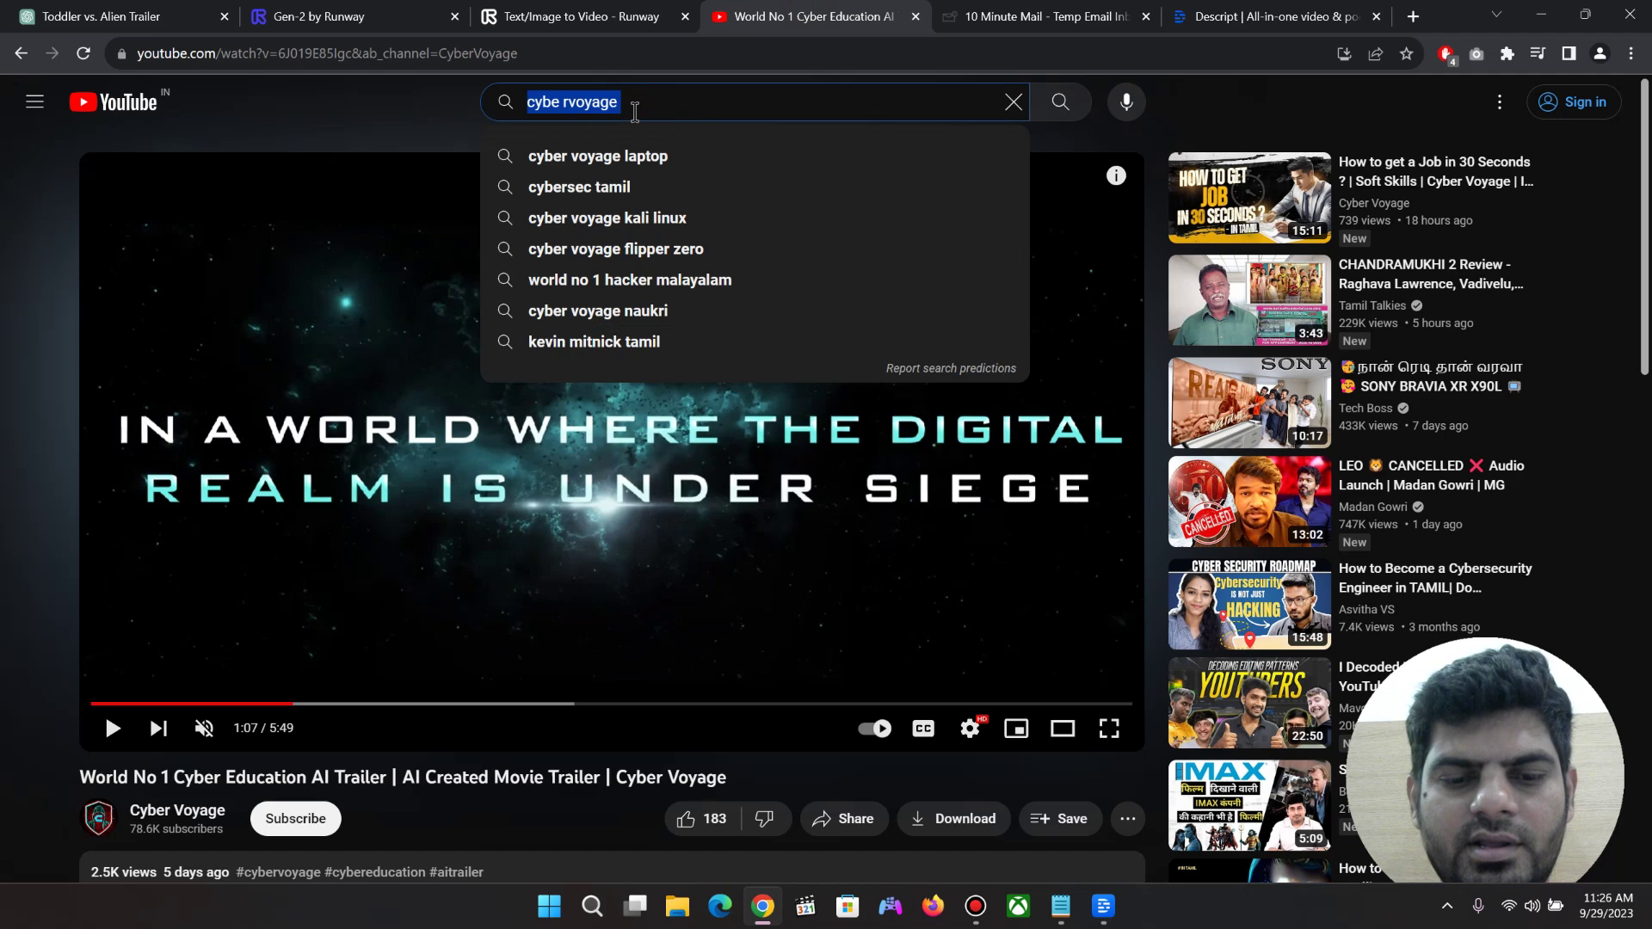
text(ncs music)
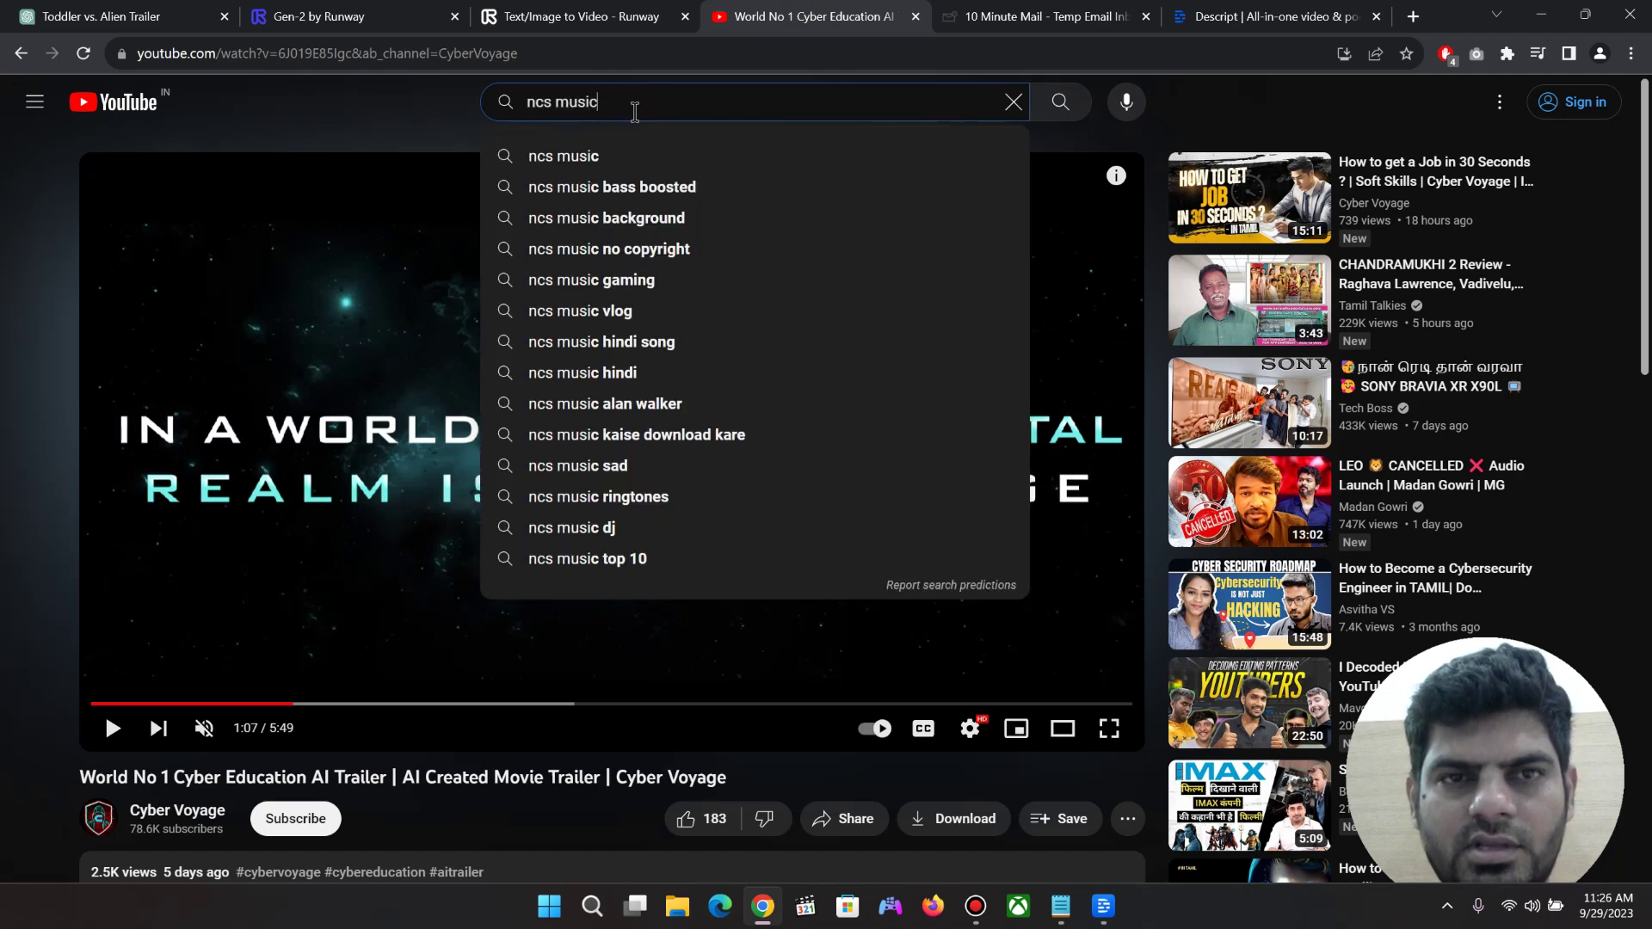
key(Return)
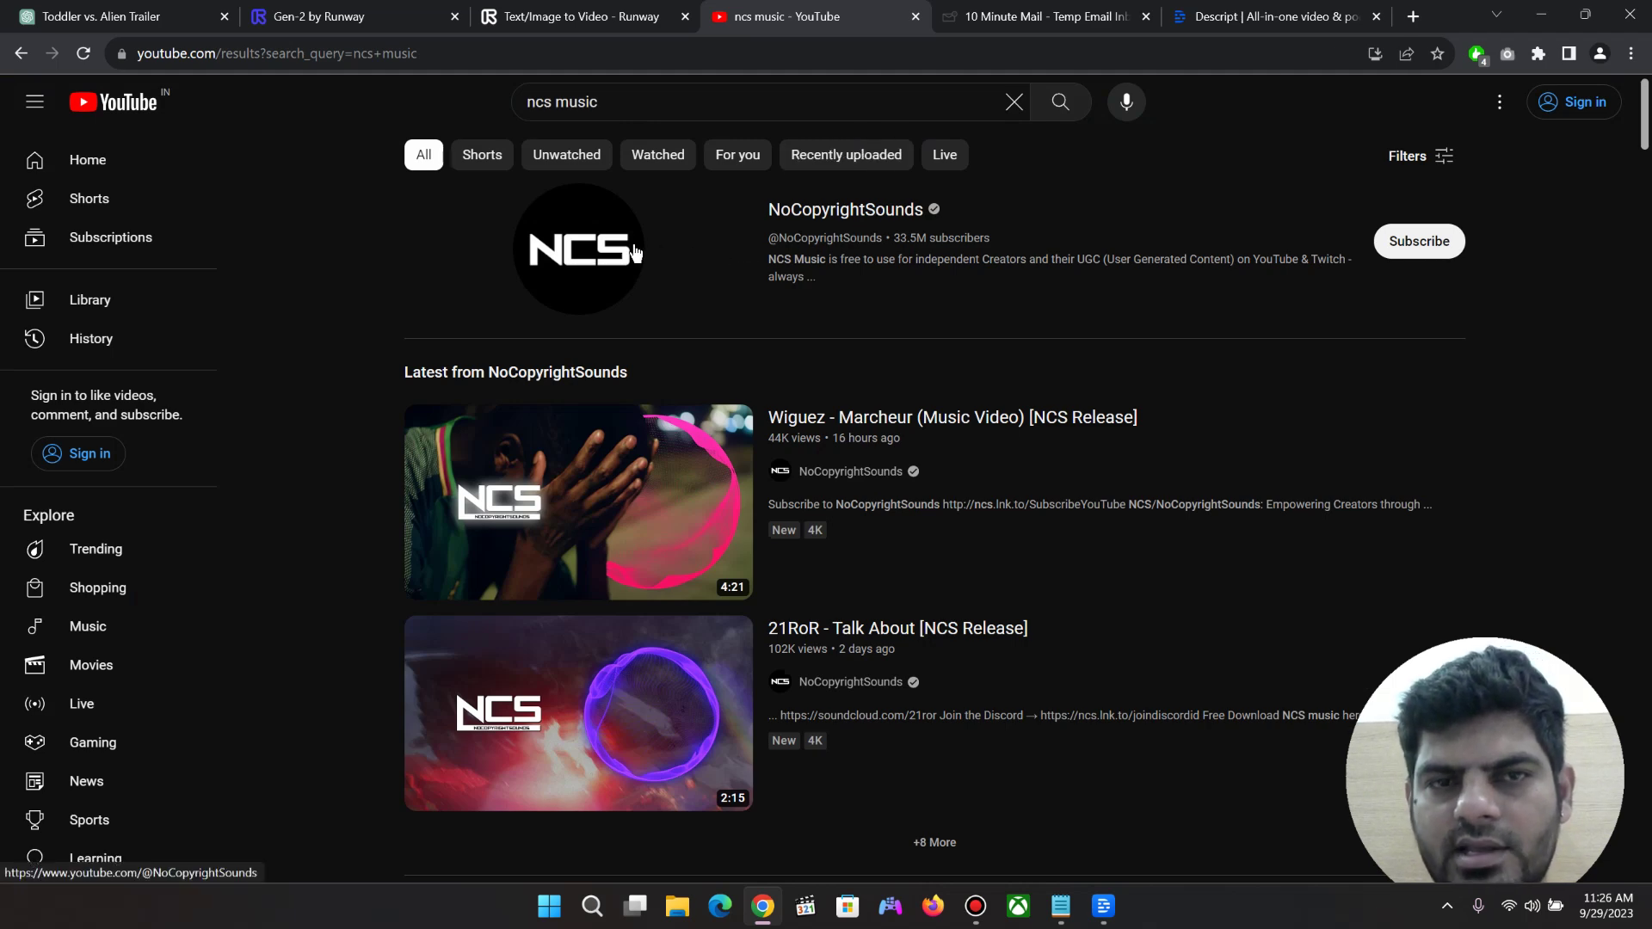
triple_click(583, 97)
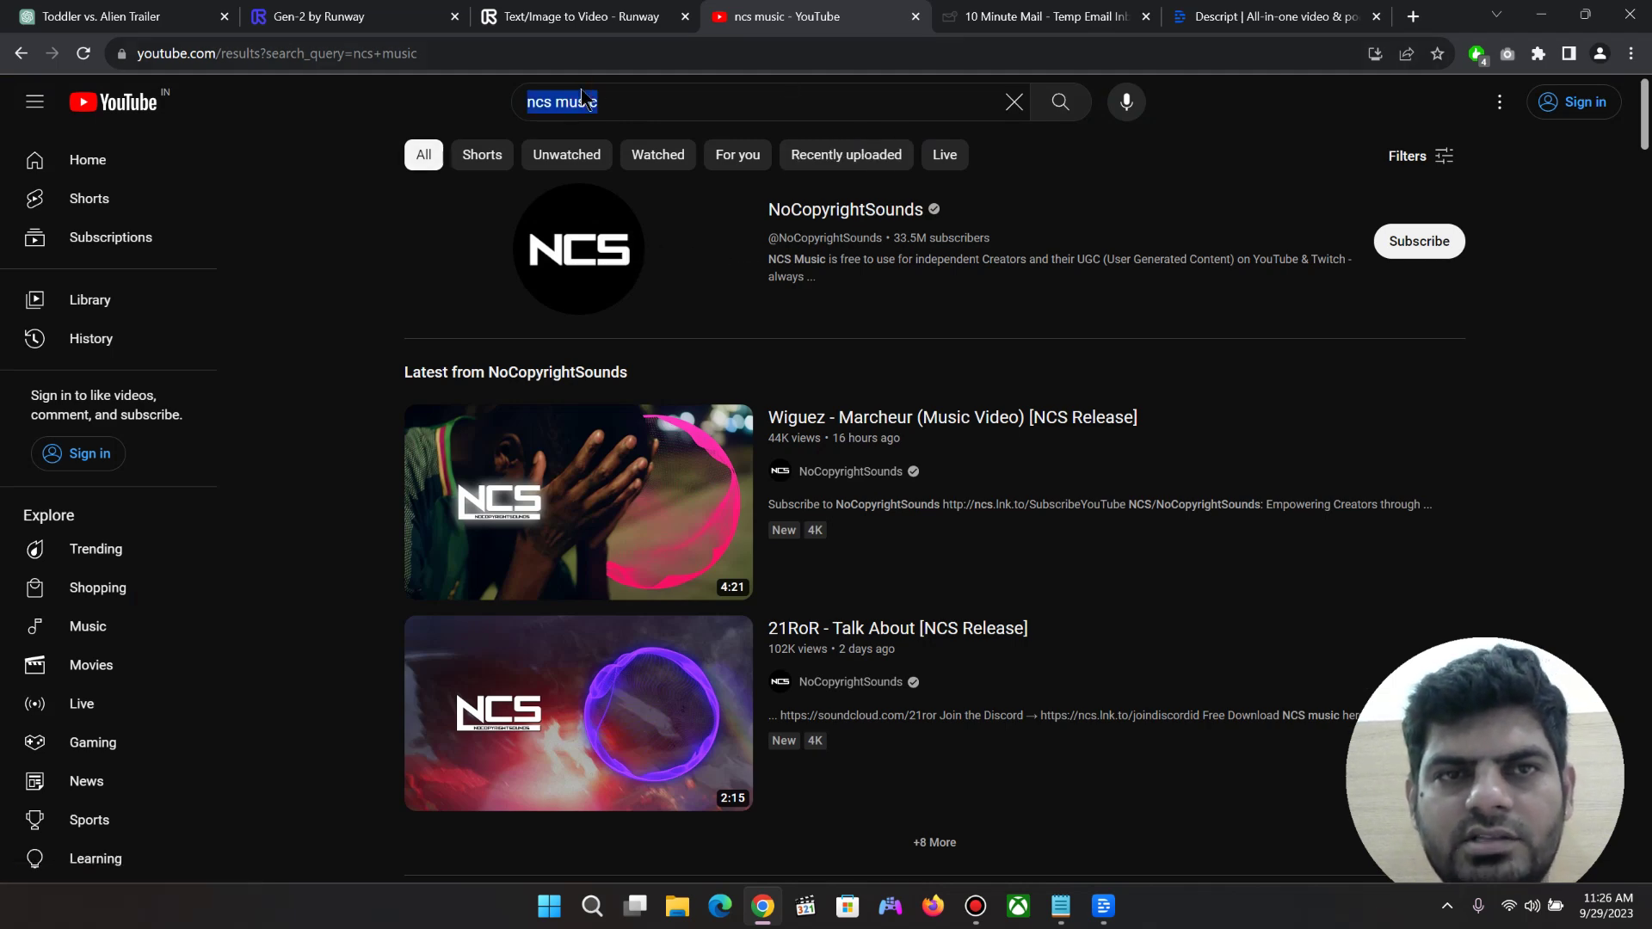
double_click(583, 98)
text(trailer )
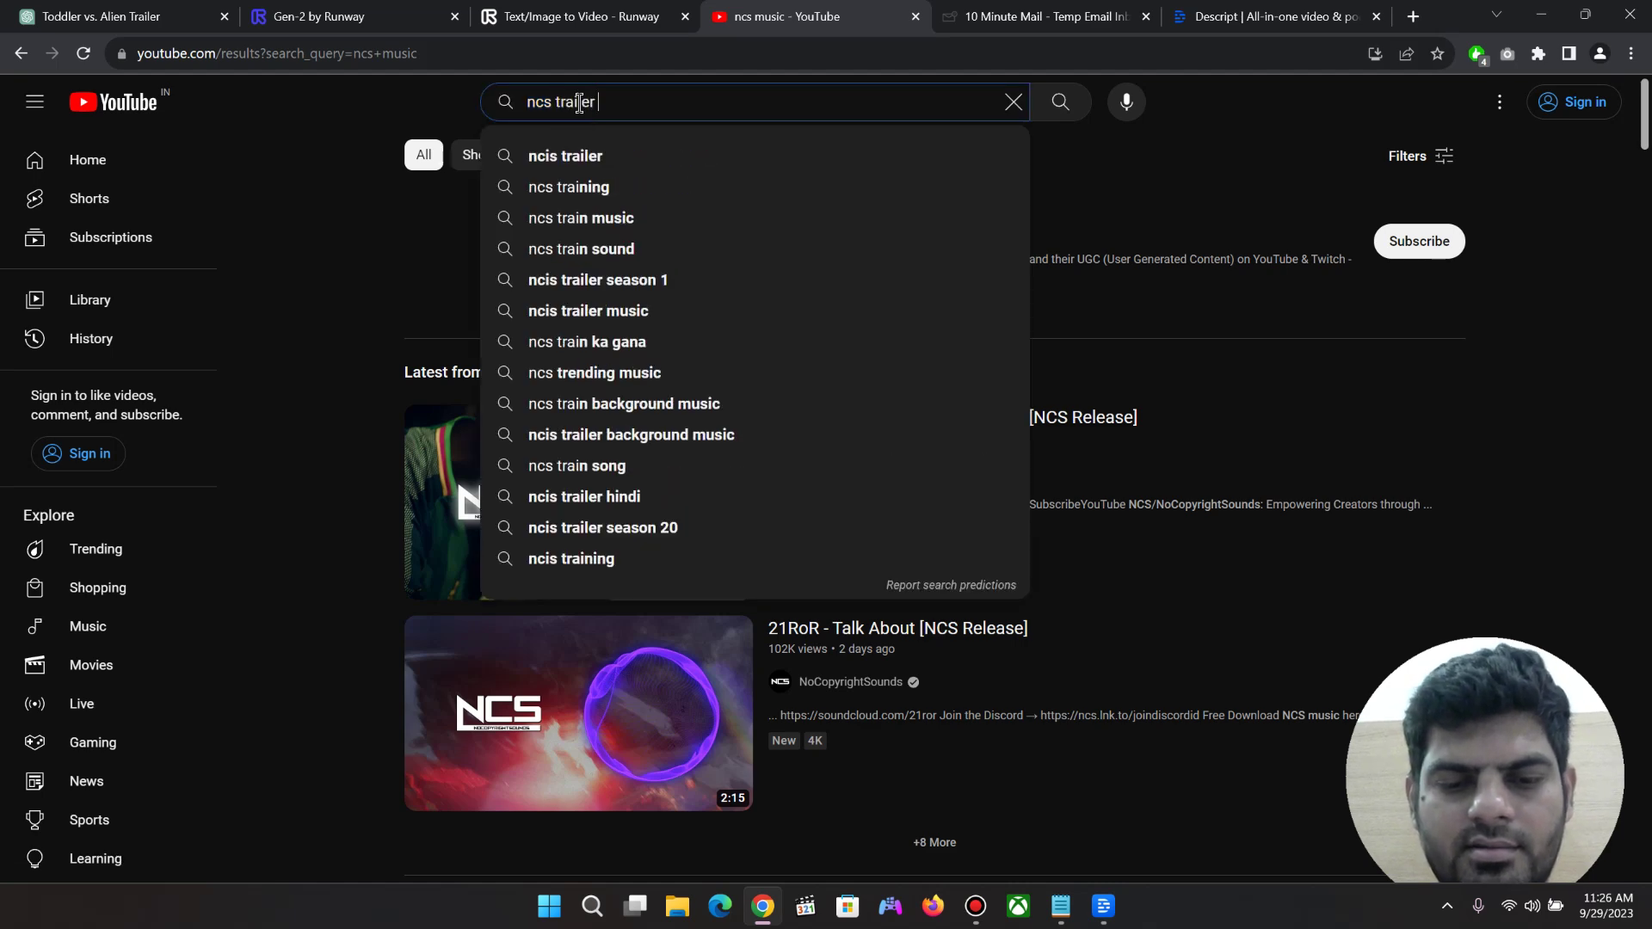
text(music)
key(Return)
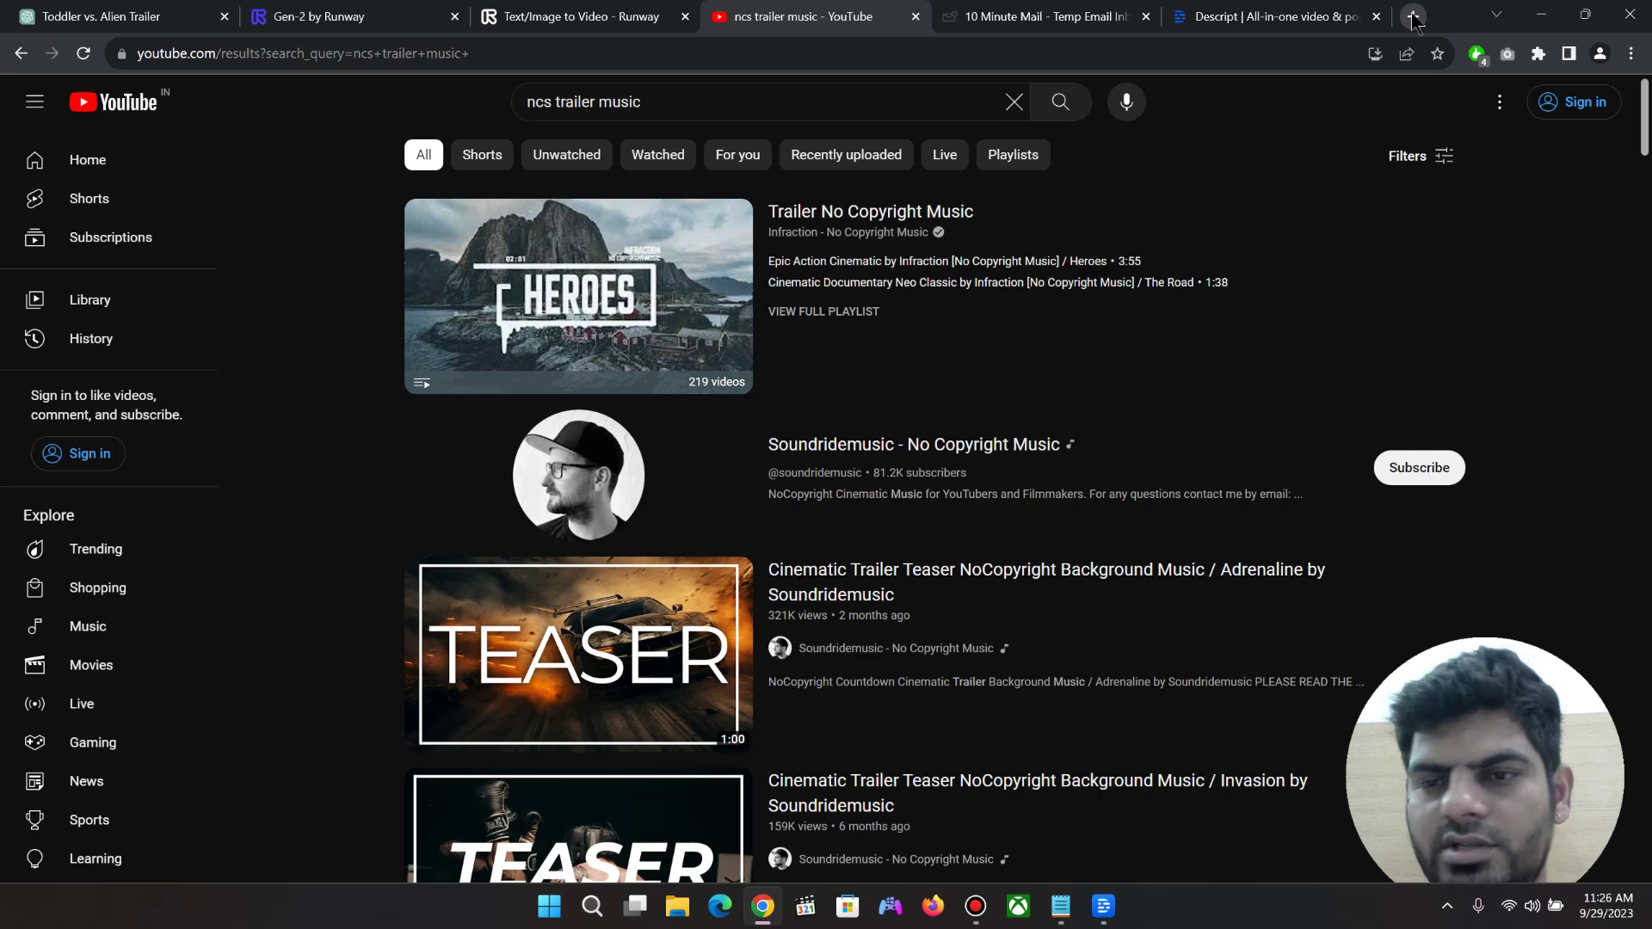
click(1412, 16)
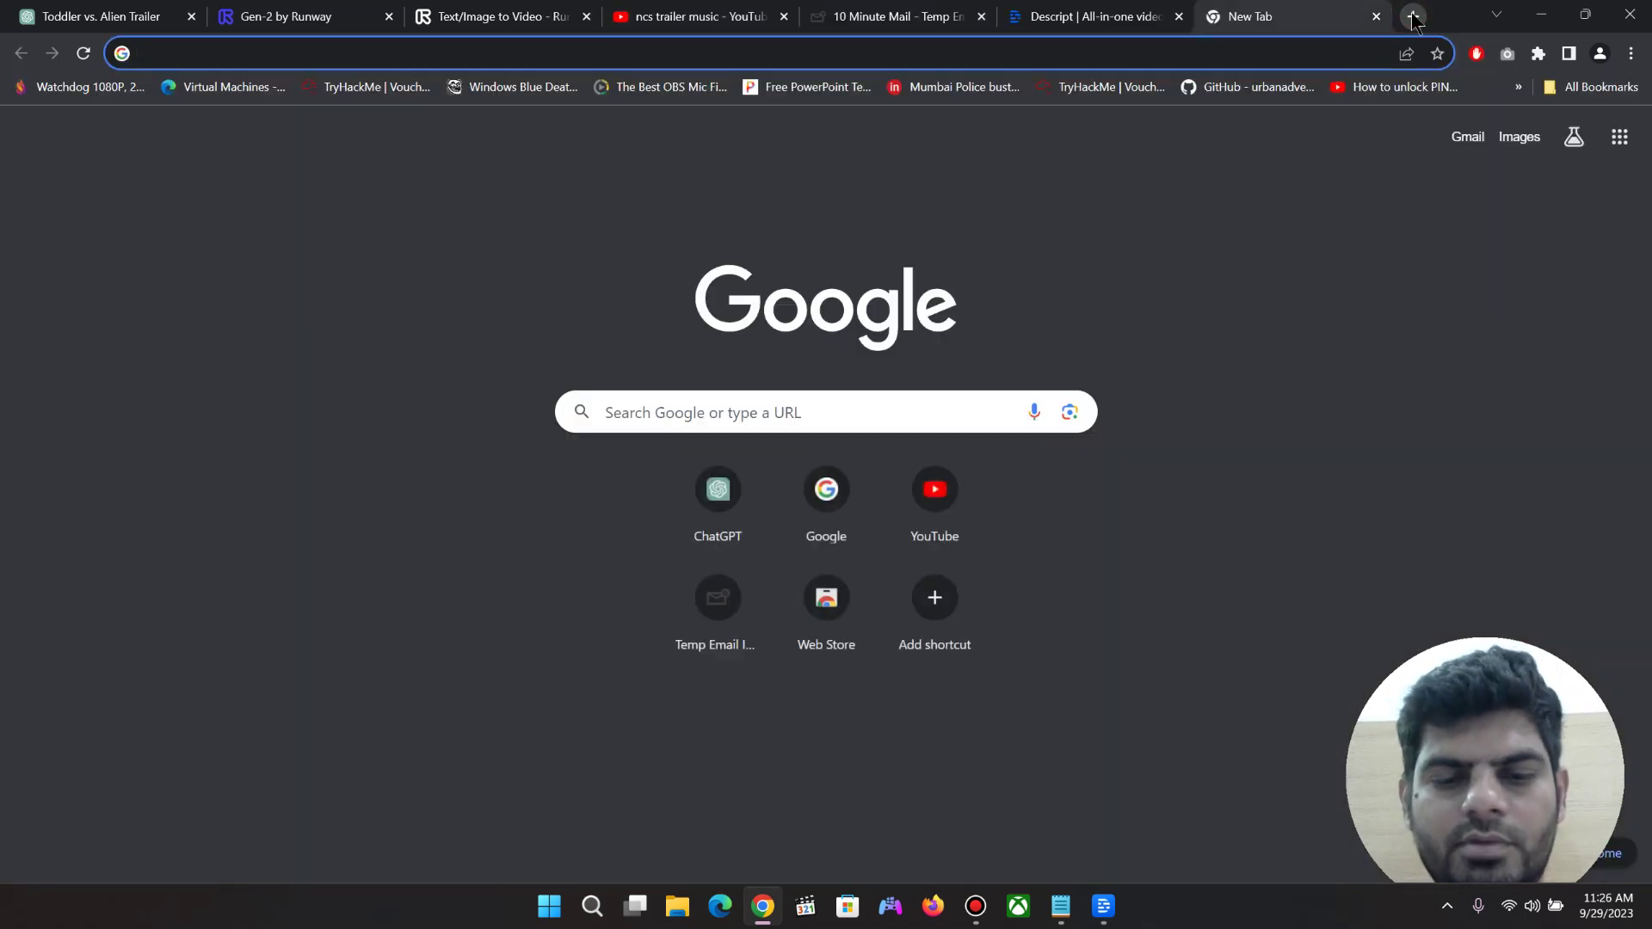
Find audiojungle.net through a Google search and open it
text(audiojungle)
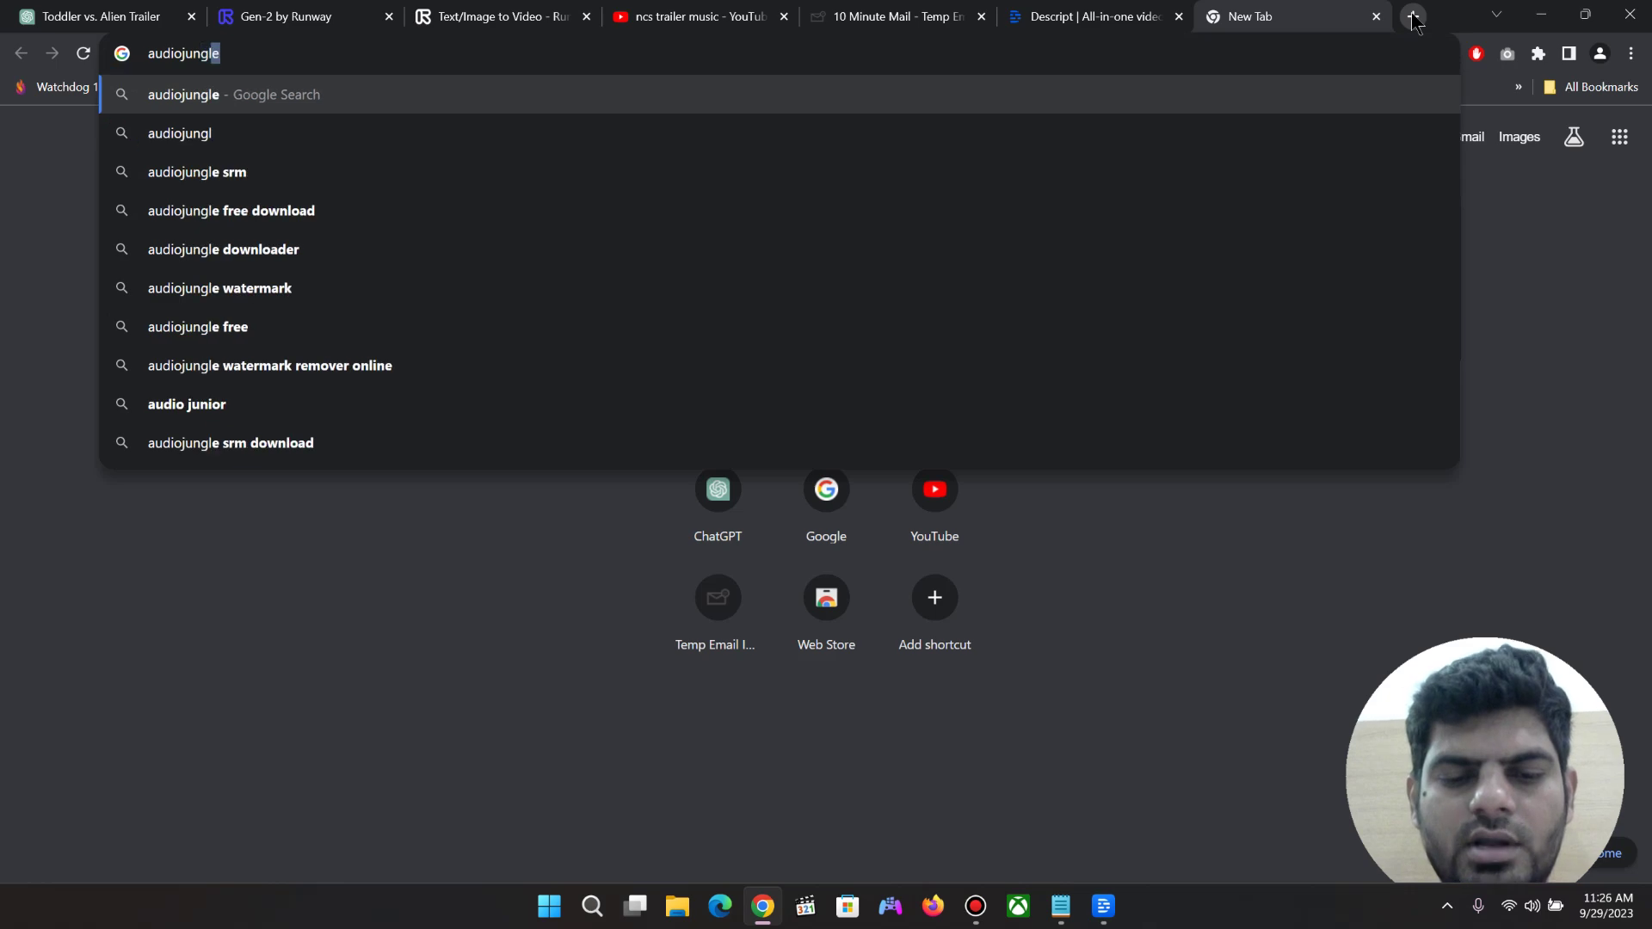
key(Return)
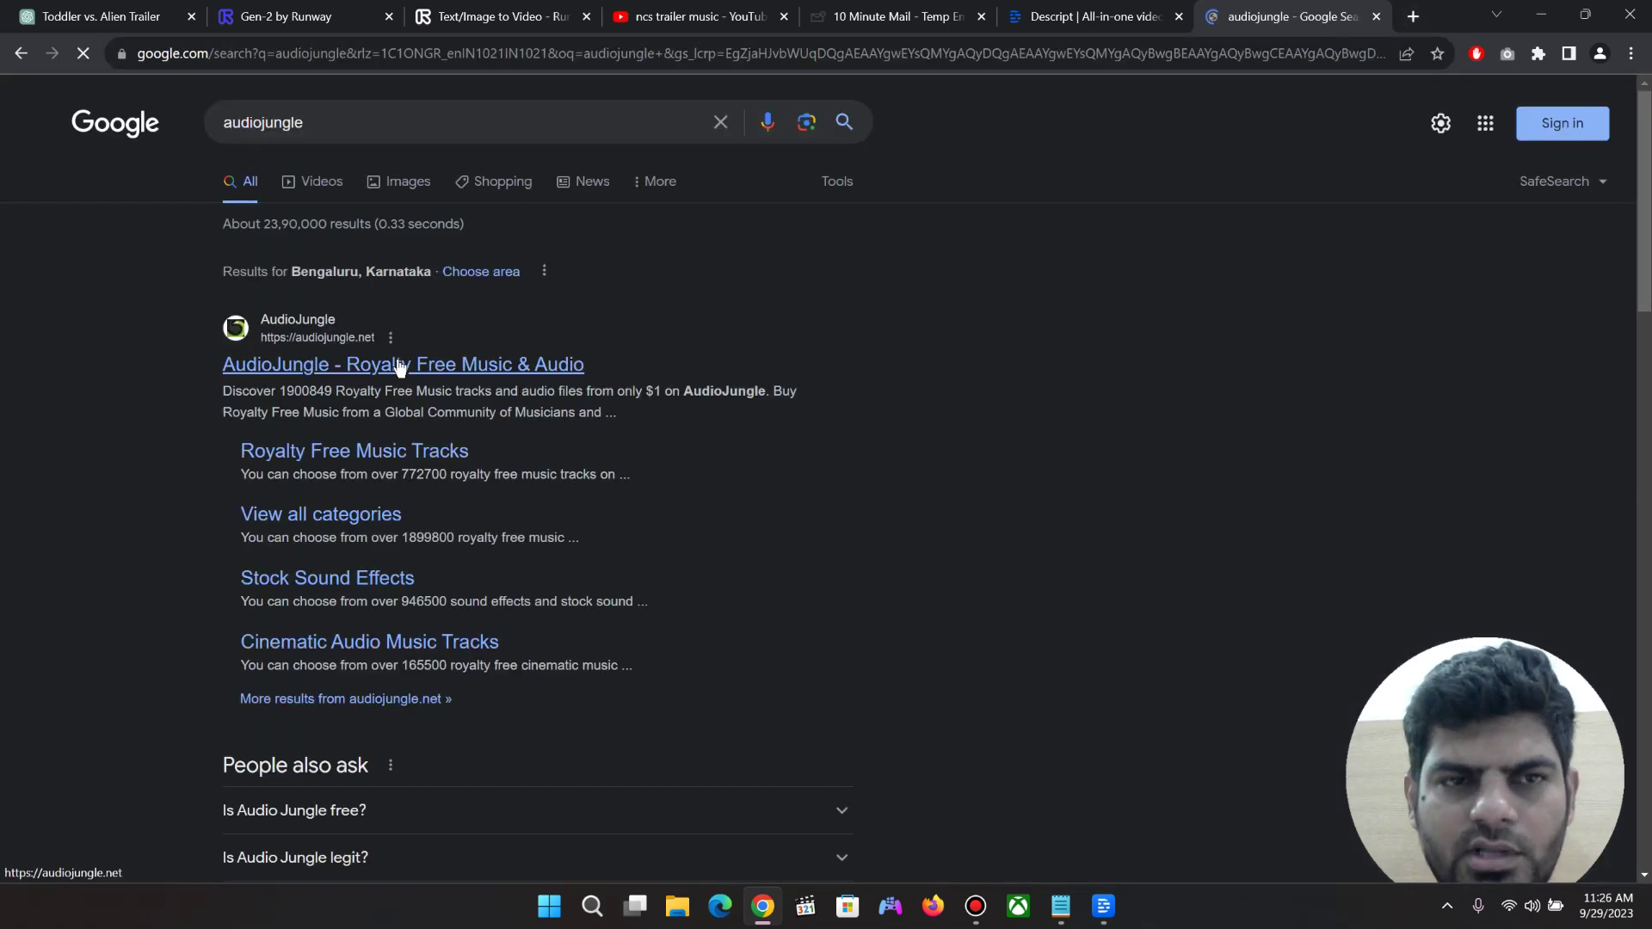
click(398, 365)
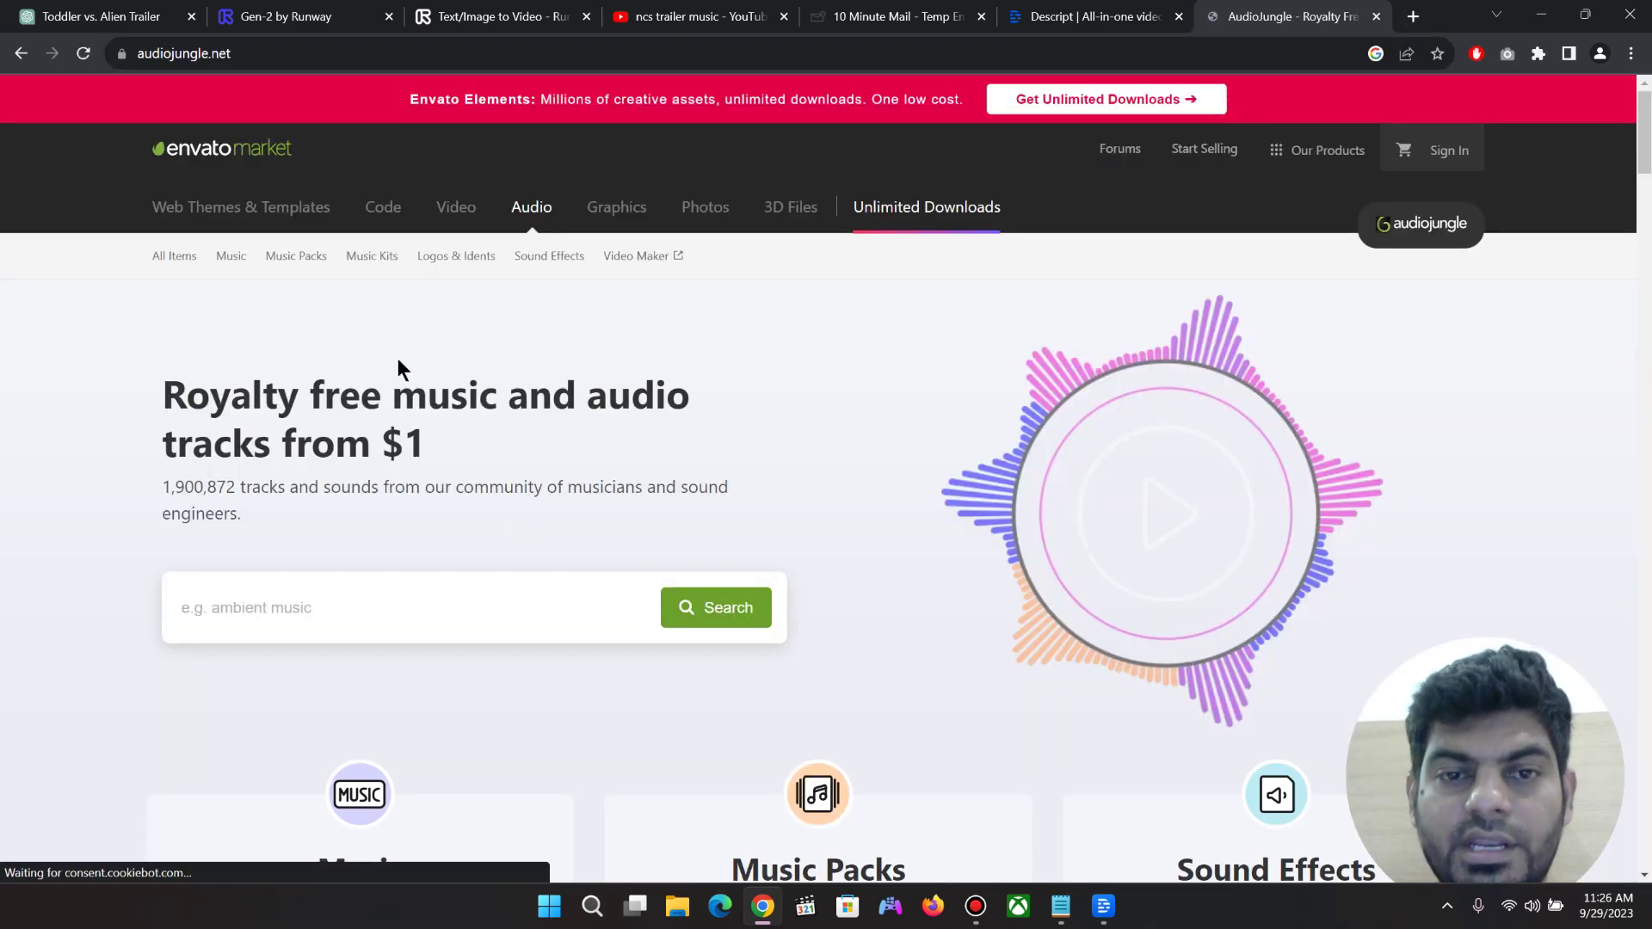
Search AudioJungle for 'blockbuster trailer music' and sort the results by price, low to high
click(388, 606)
text(blockbuster)
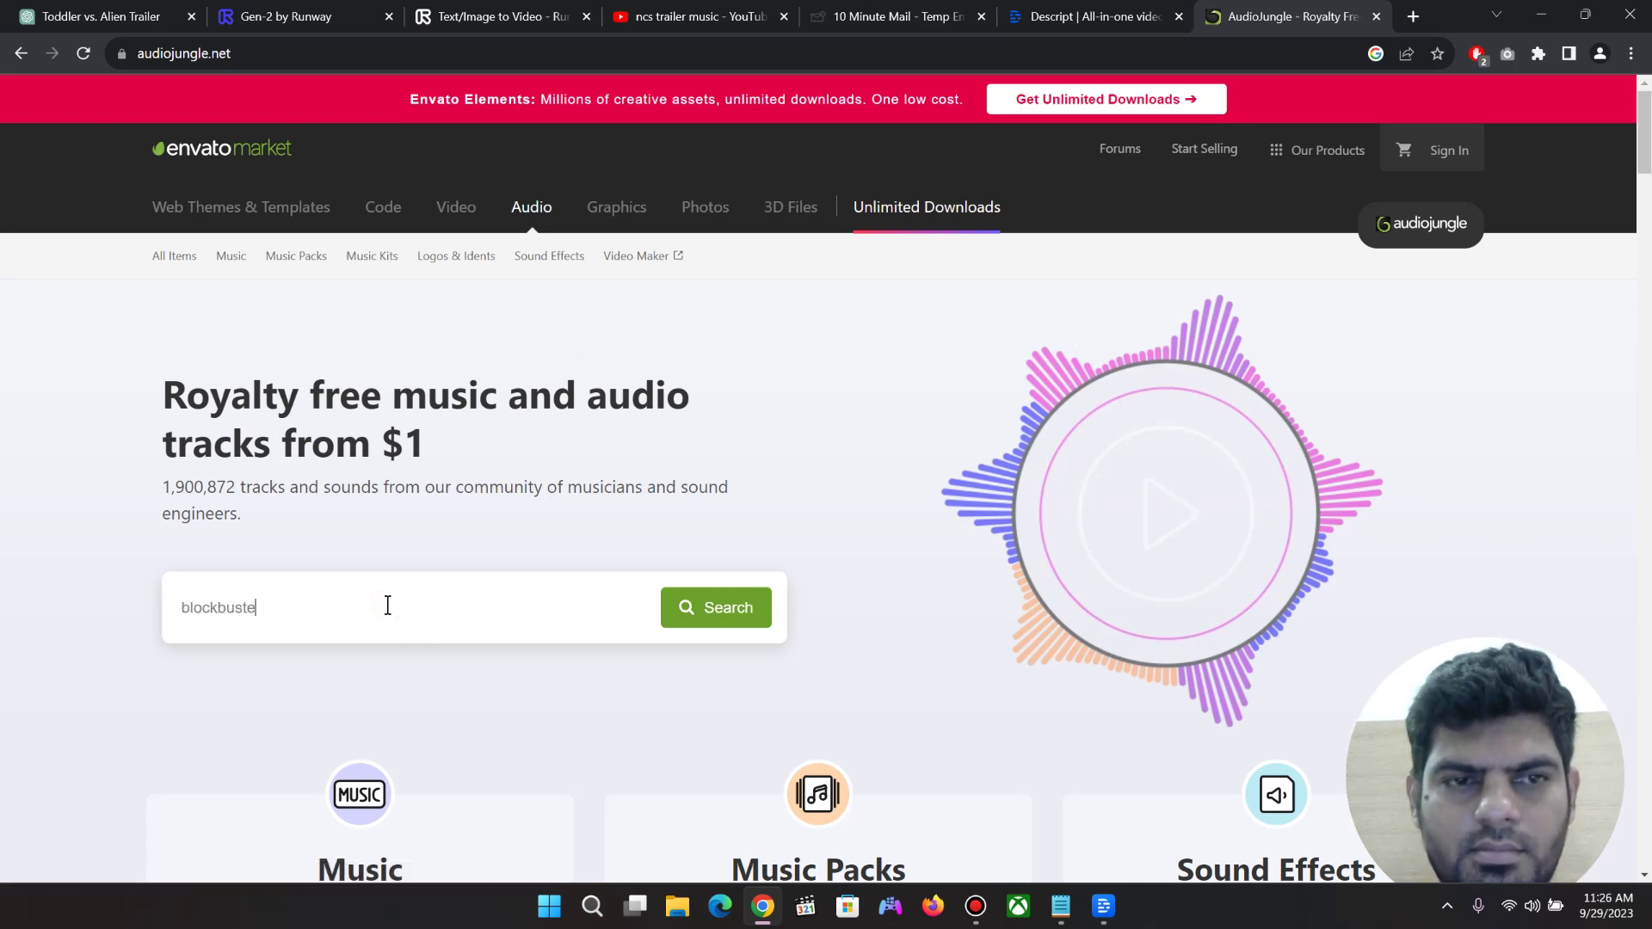
text( trake)
key(BackSpace)
key(BackSpace)
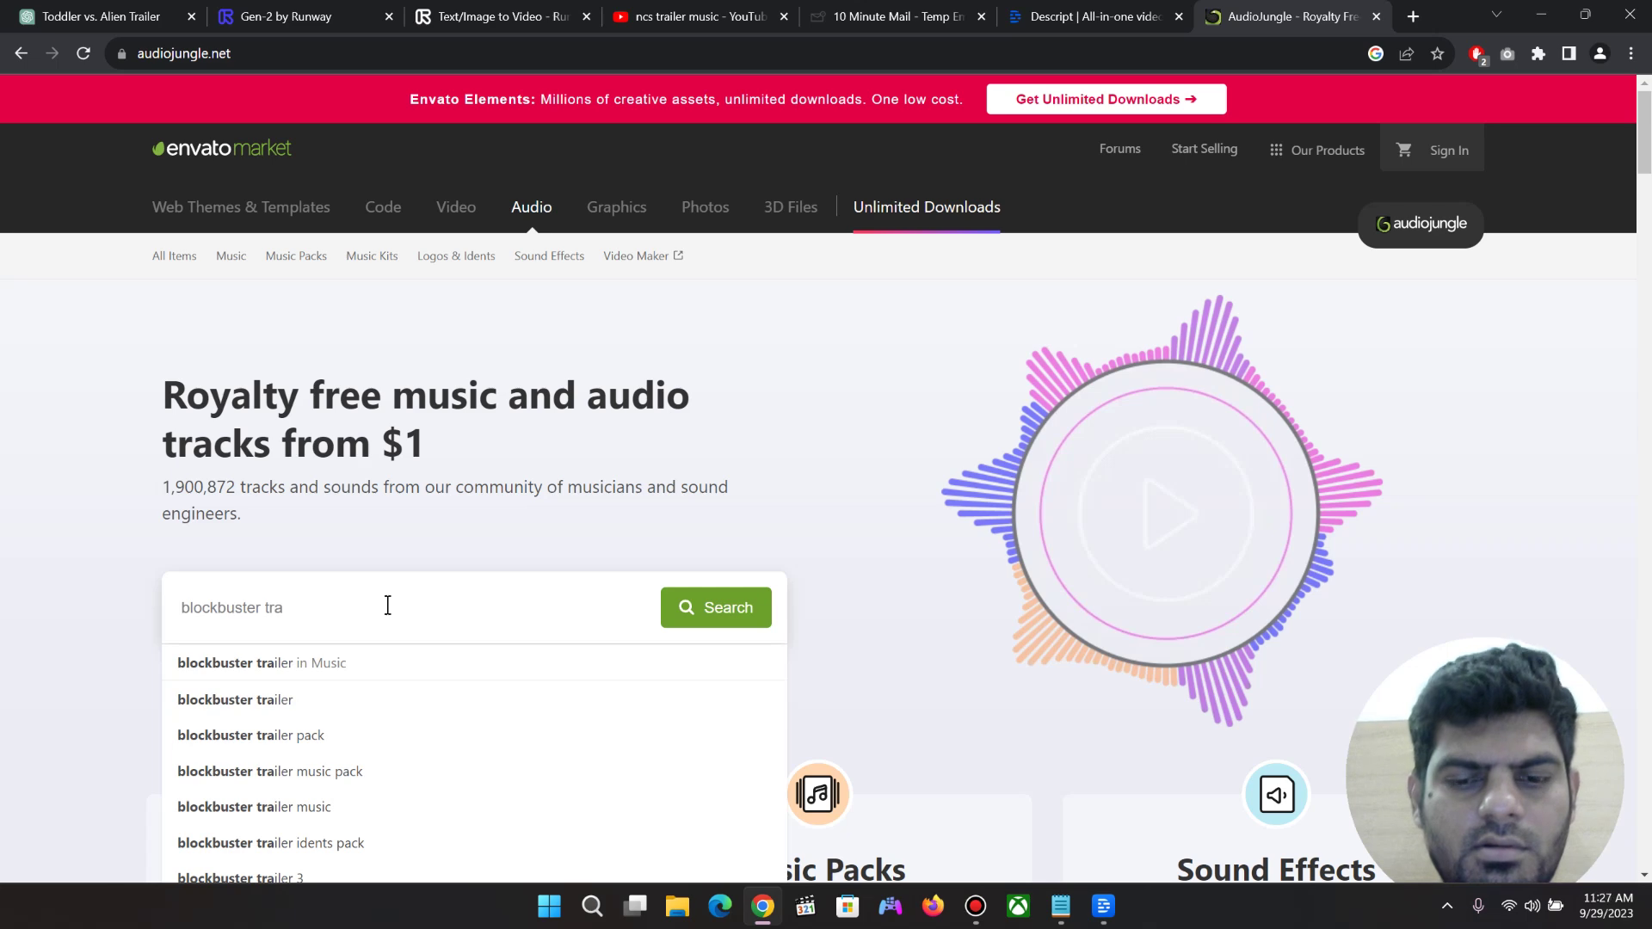
text(iler music)
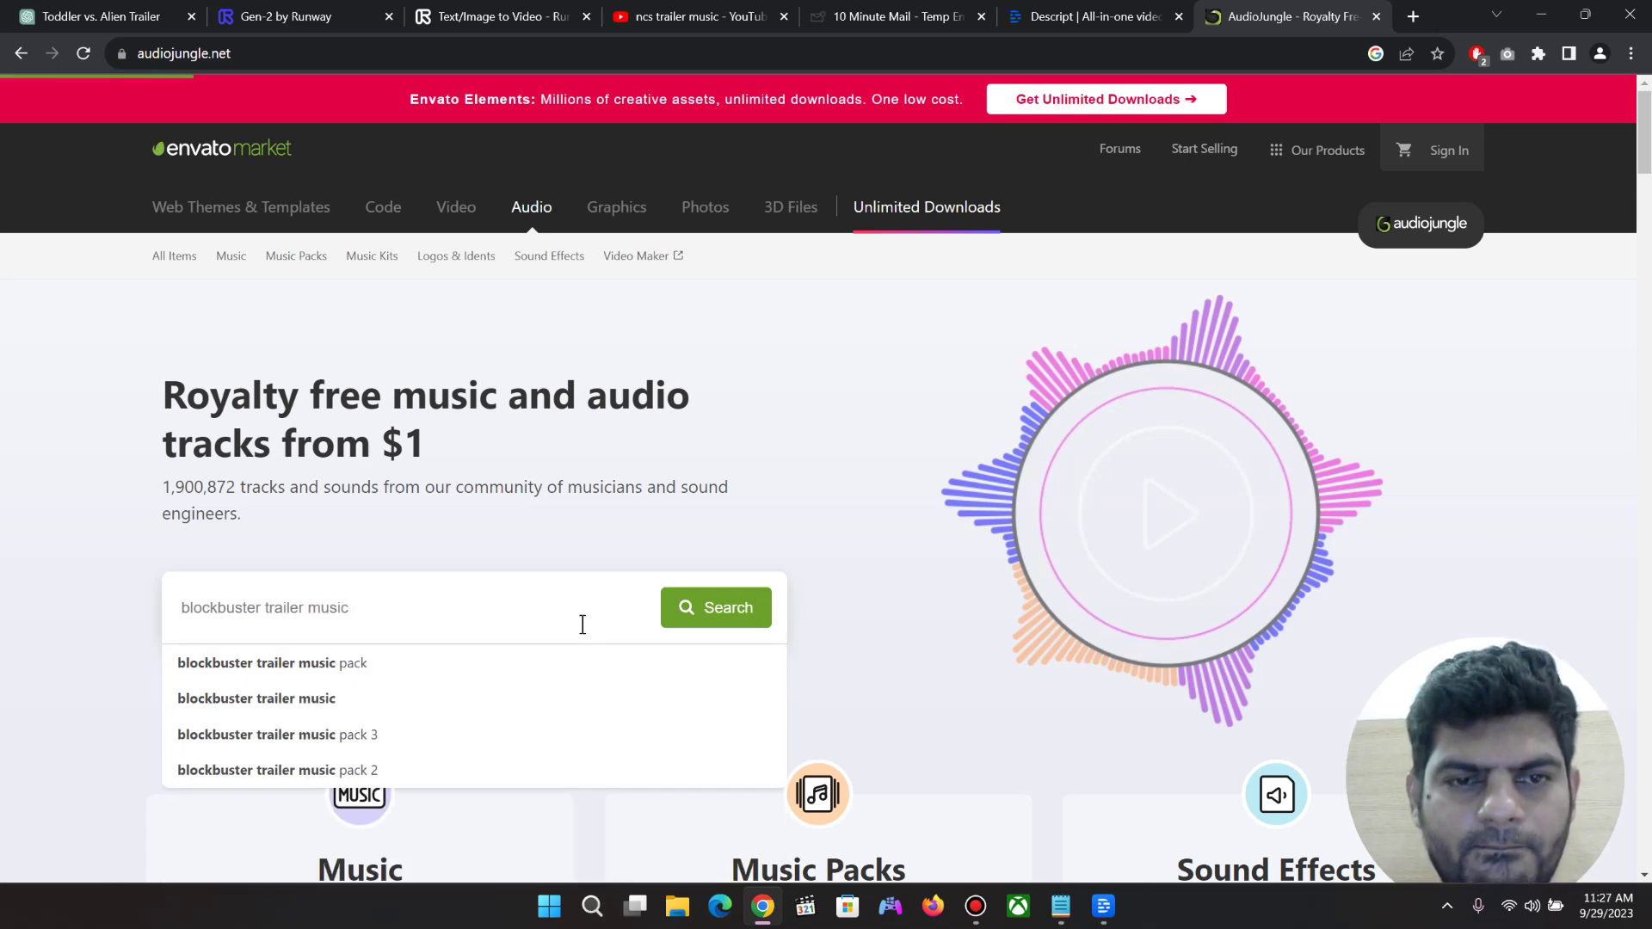
click(688, 616)
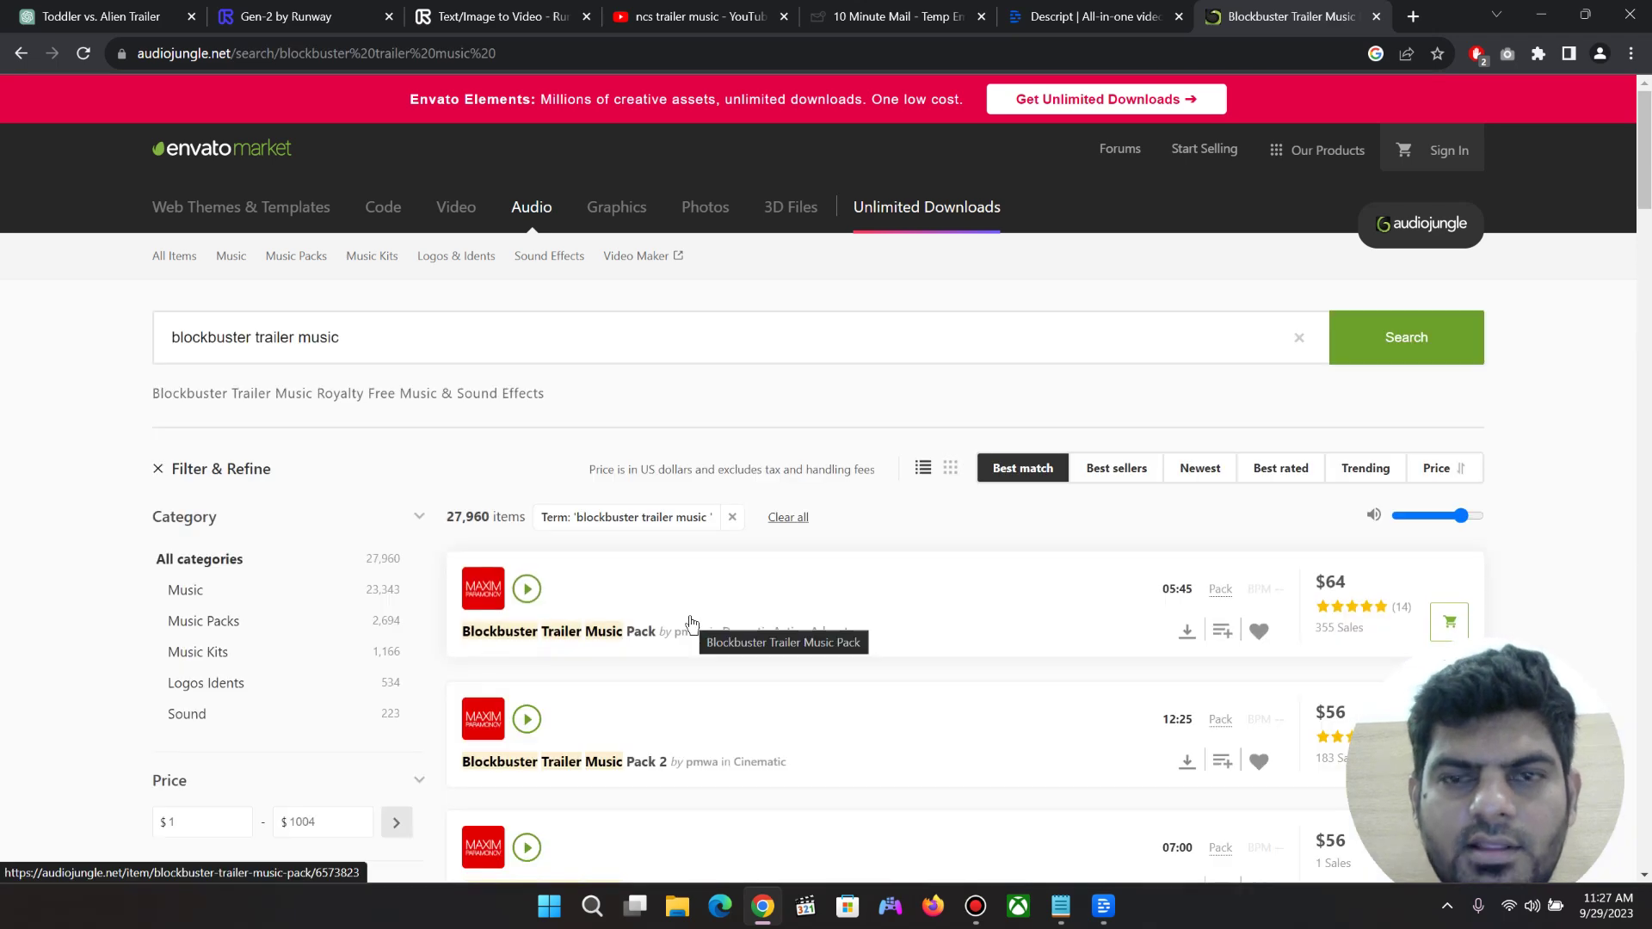
click(1448, 472)
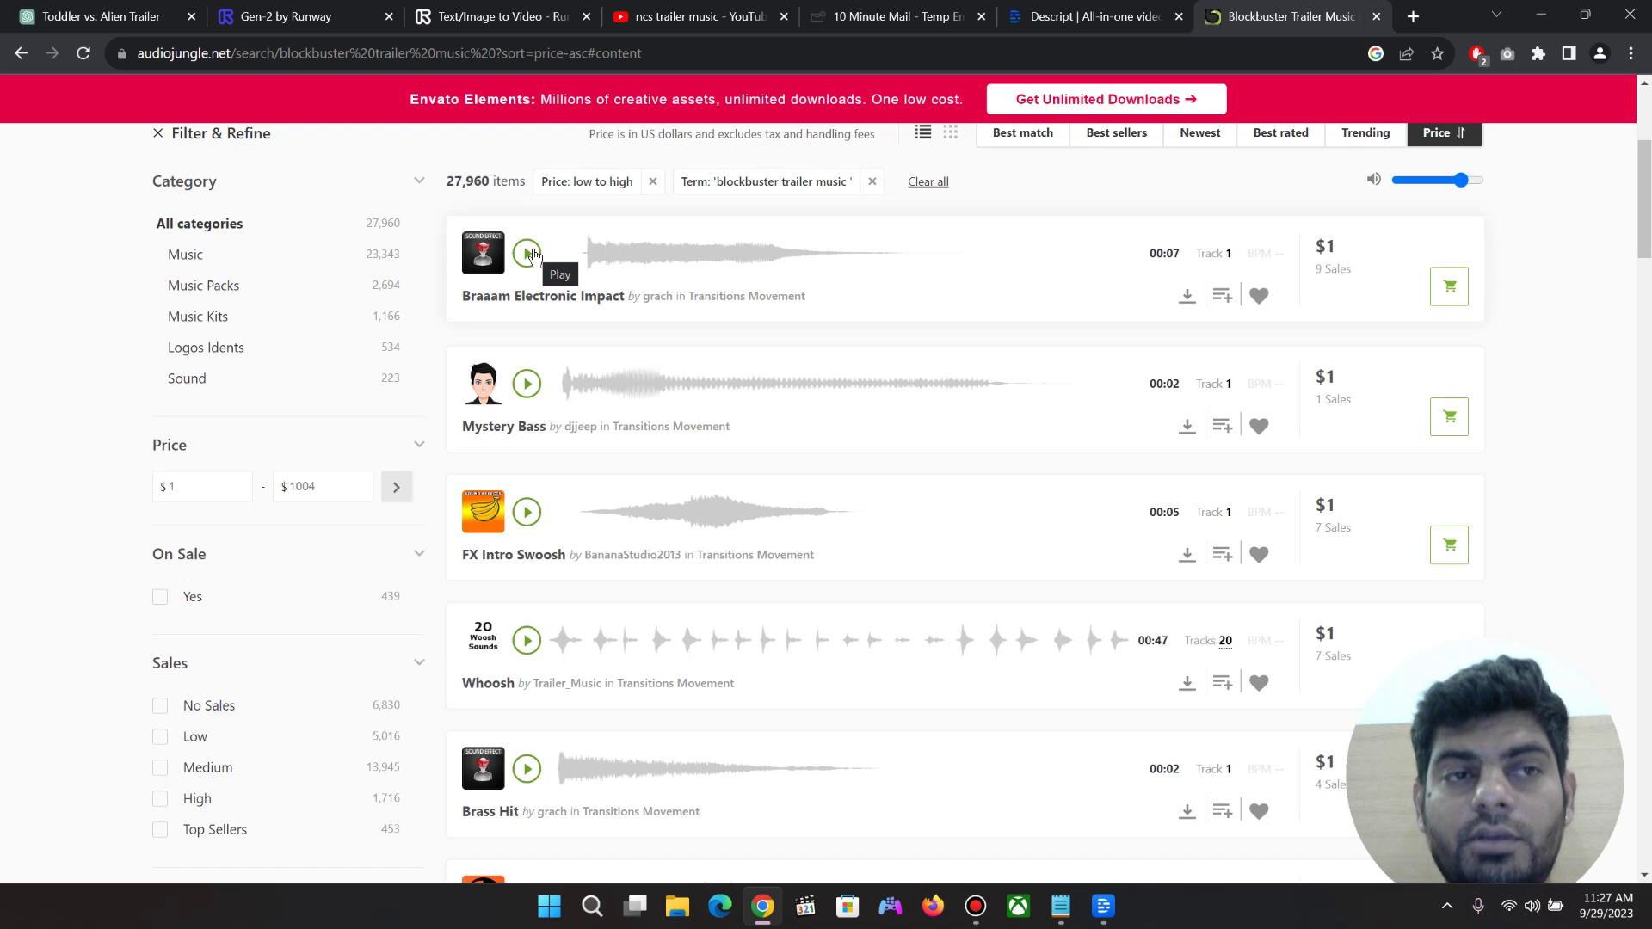
click(95, 16)
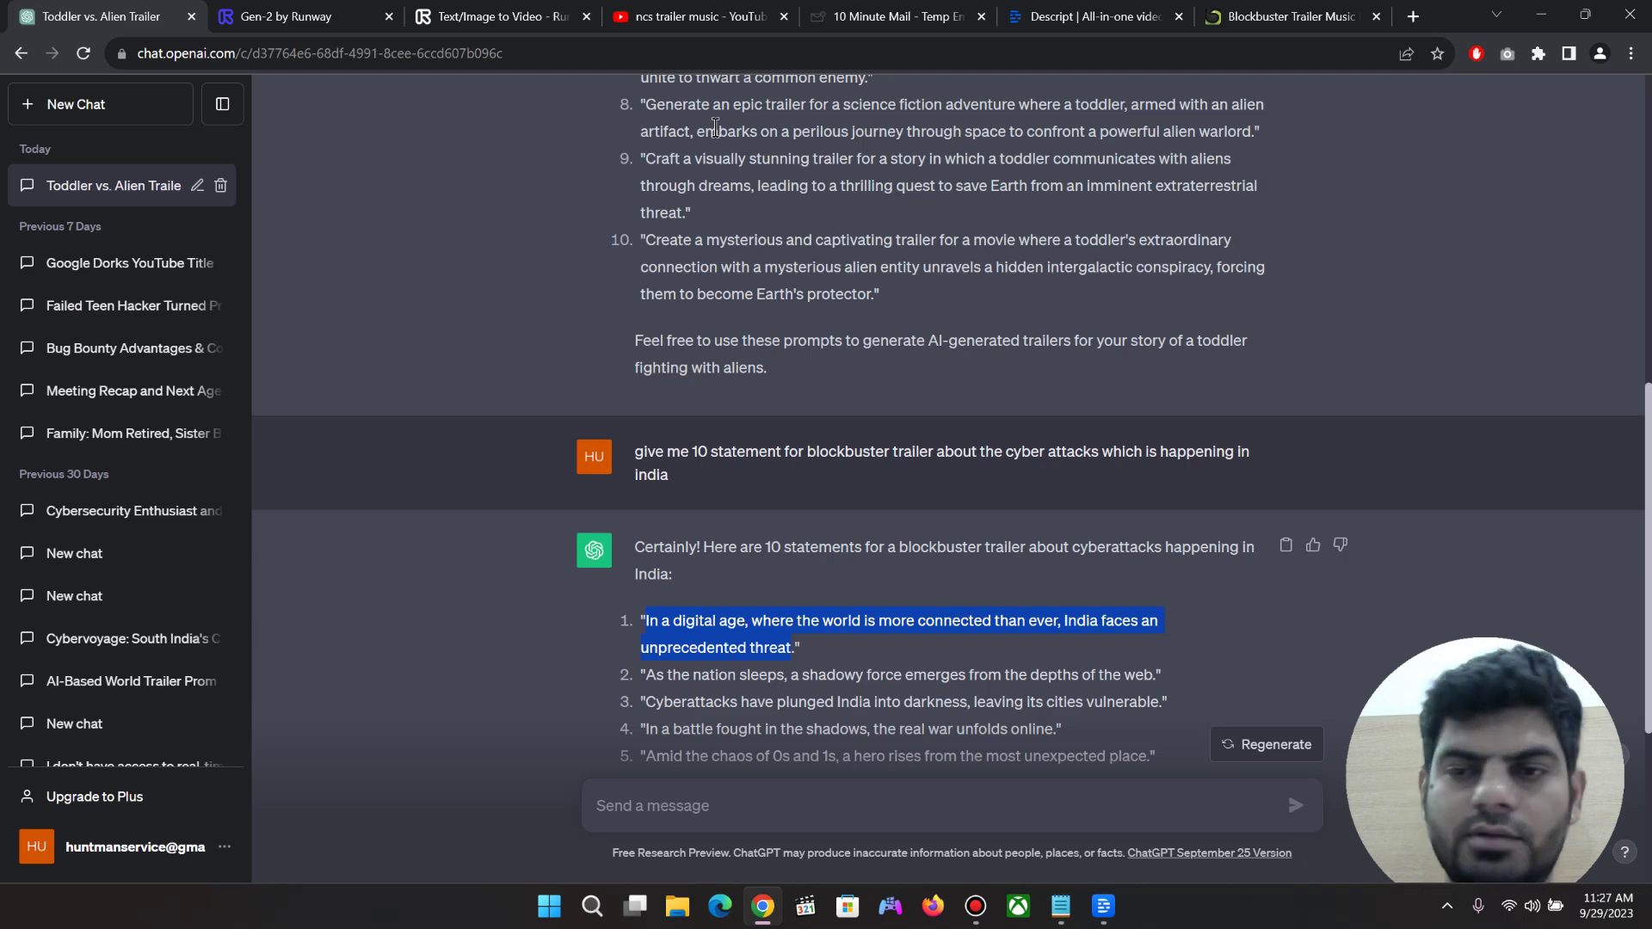
Glance at the Runway page and Descript narration project, then return to the AudioJungle trailer music results
click(401, 12)
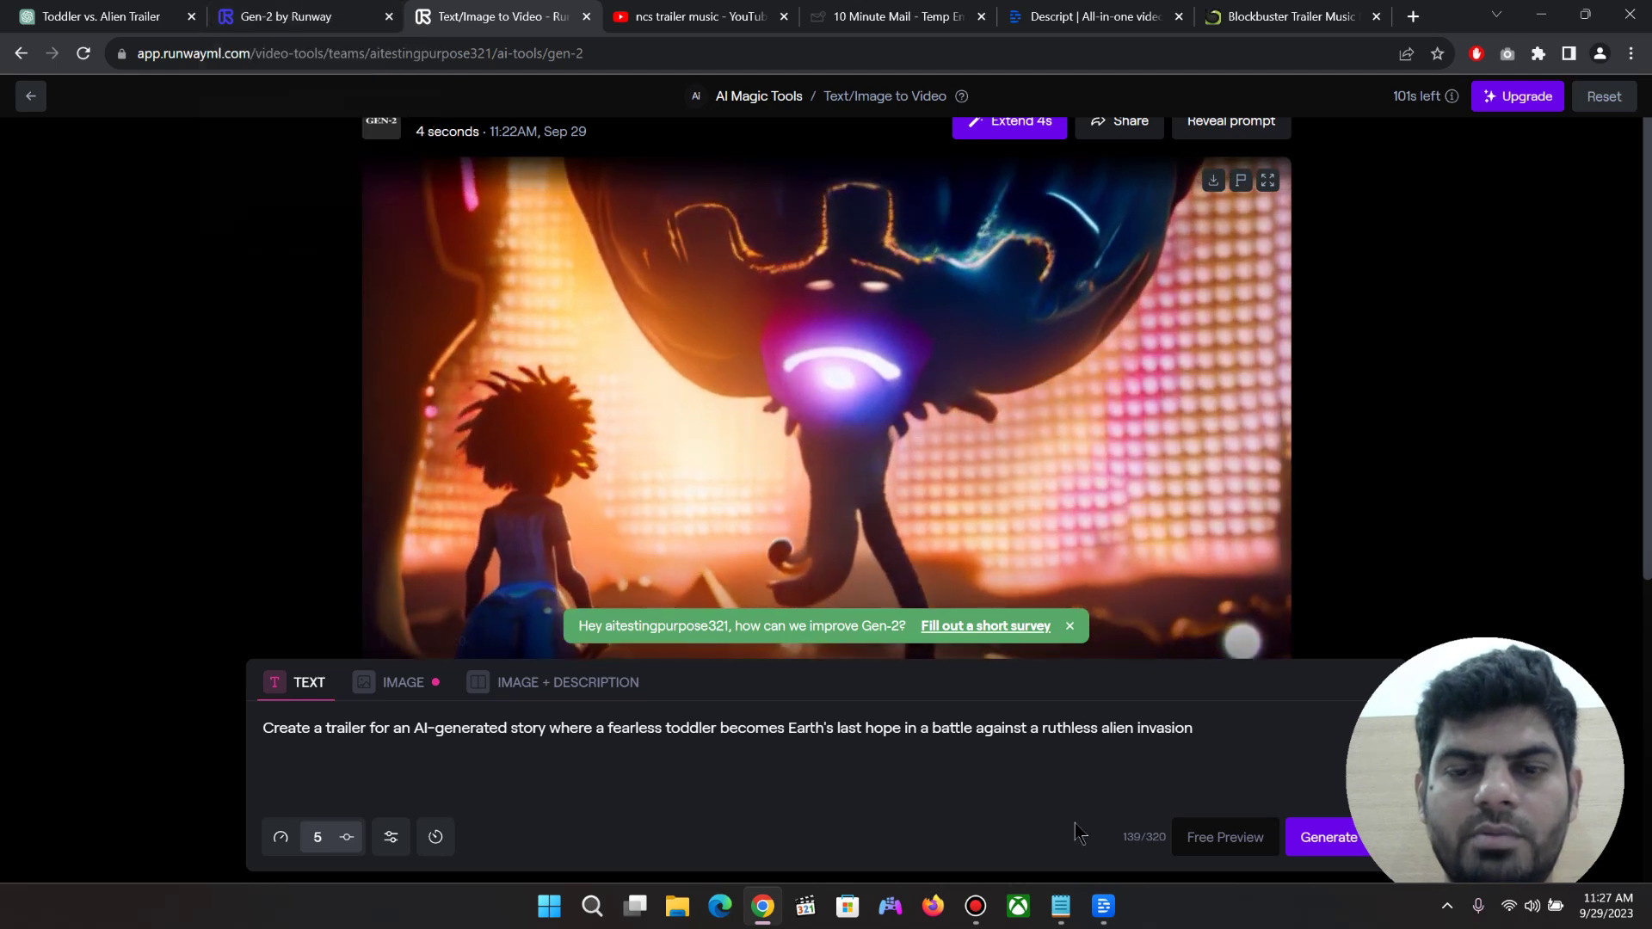
click(1103, 906)
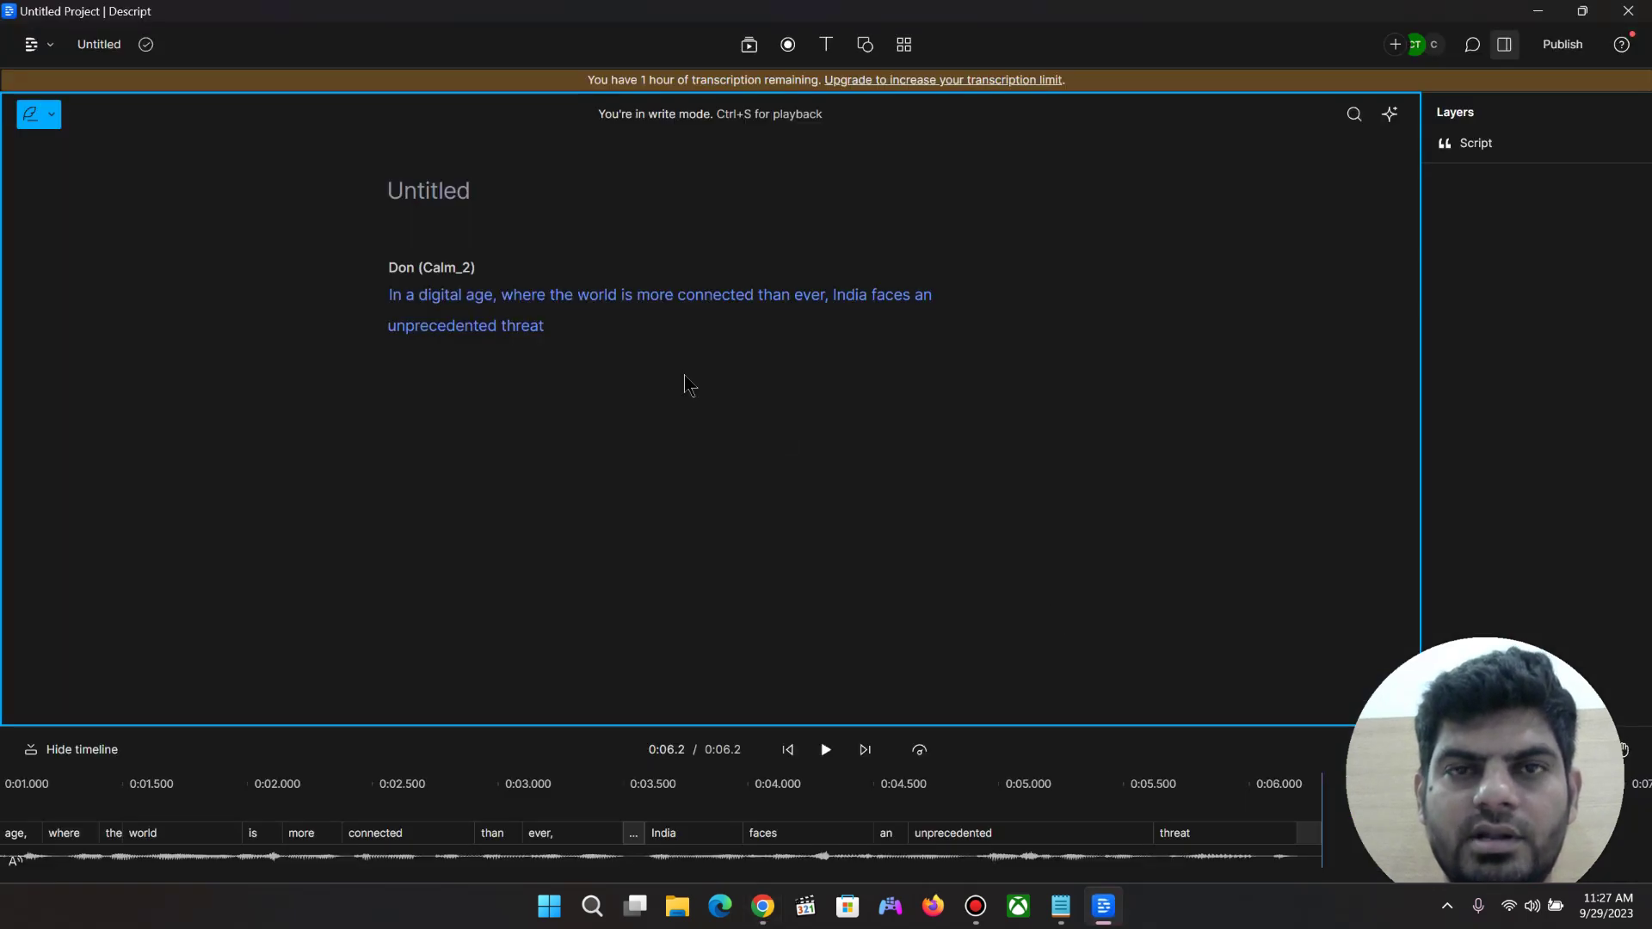
click(1539, 14)
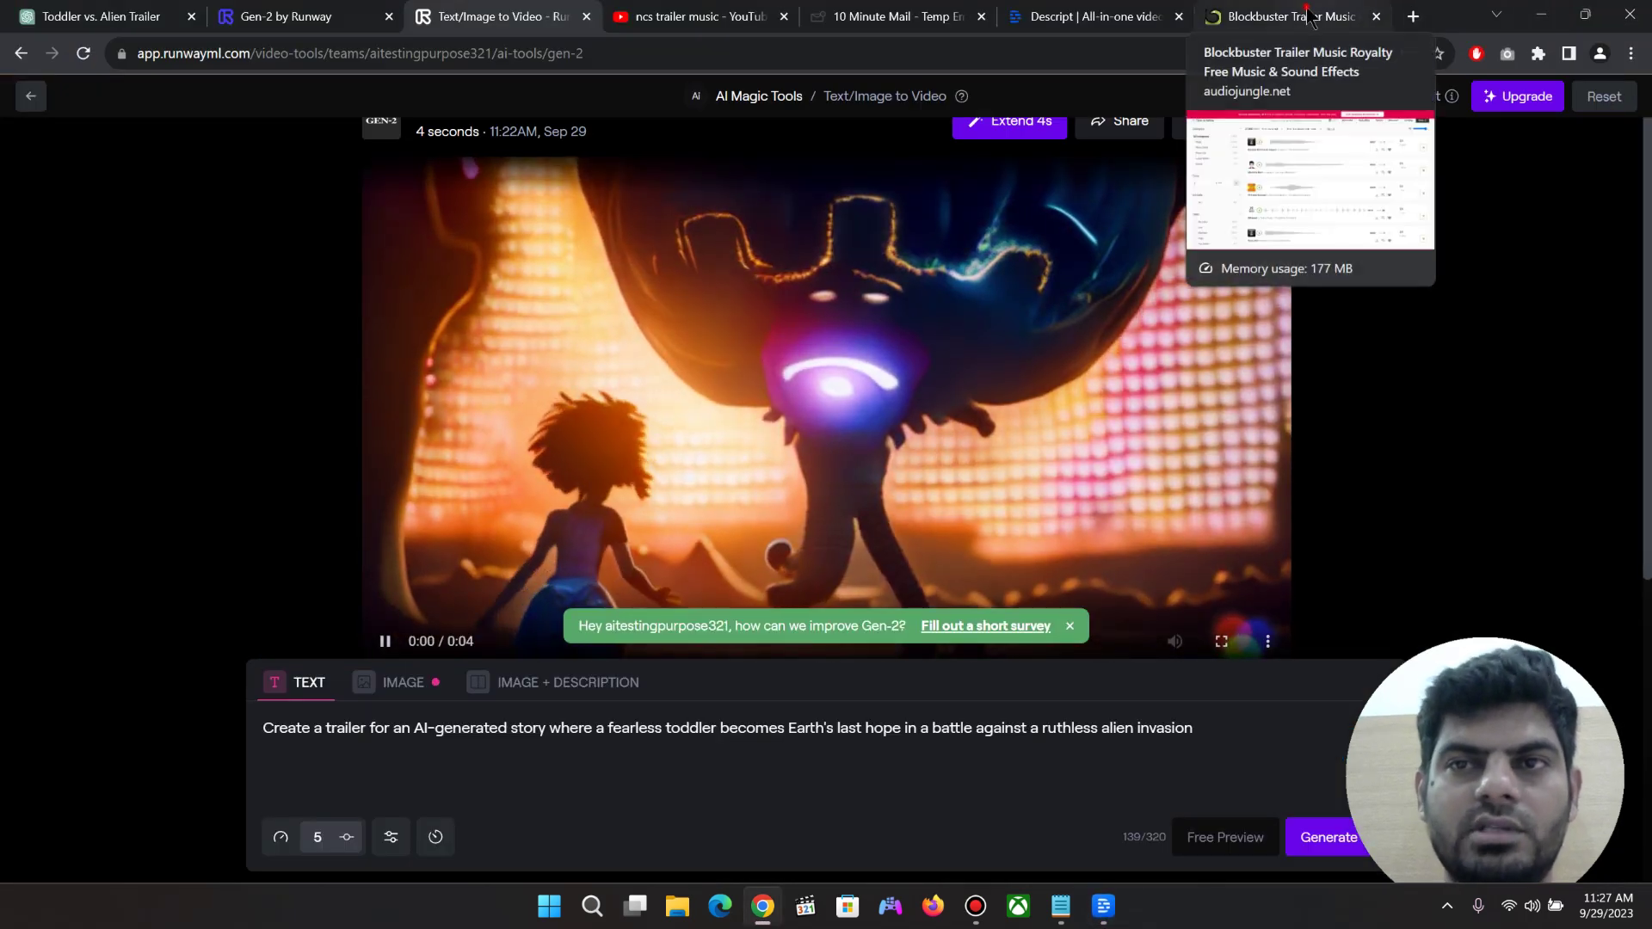
click(1311, 19)
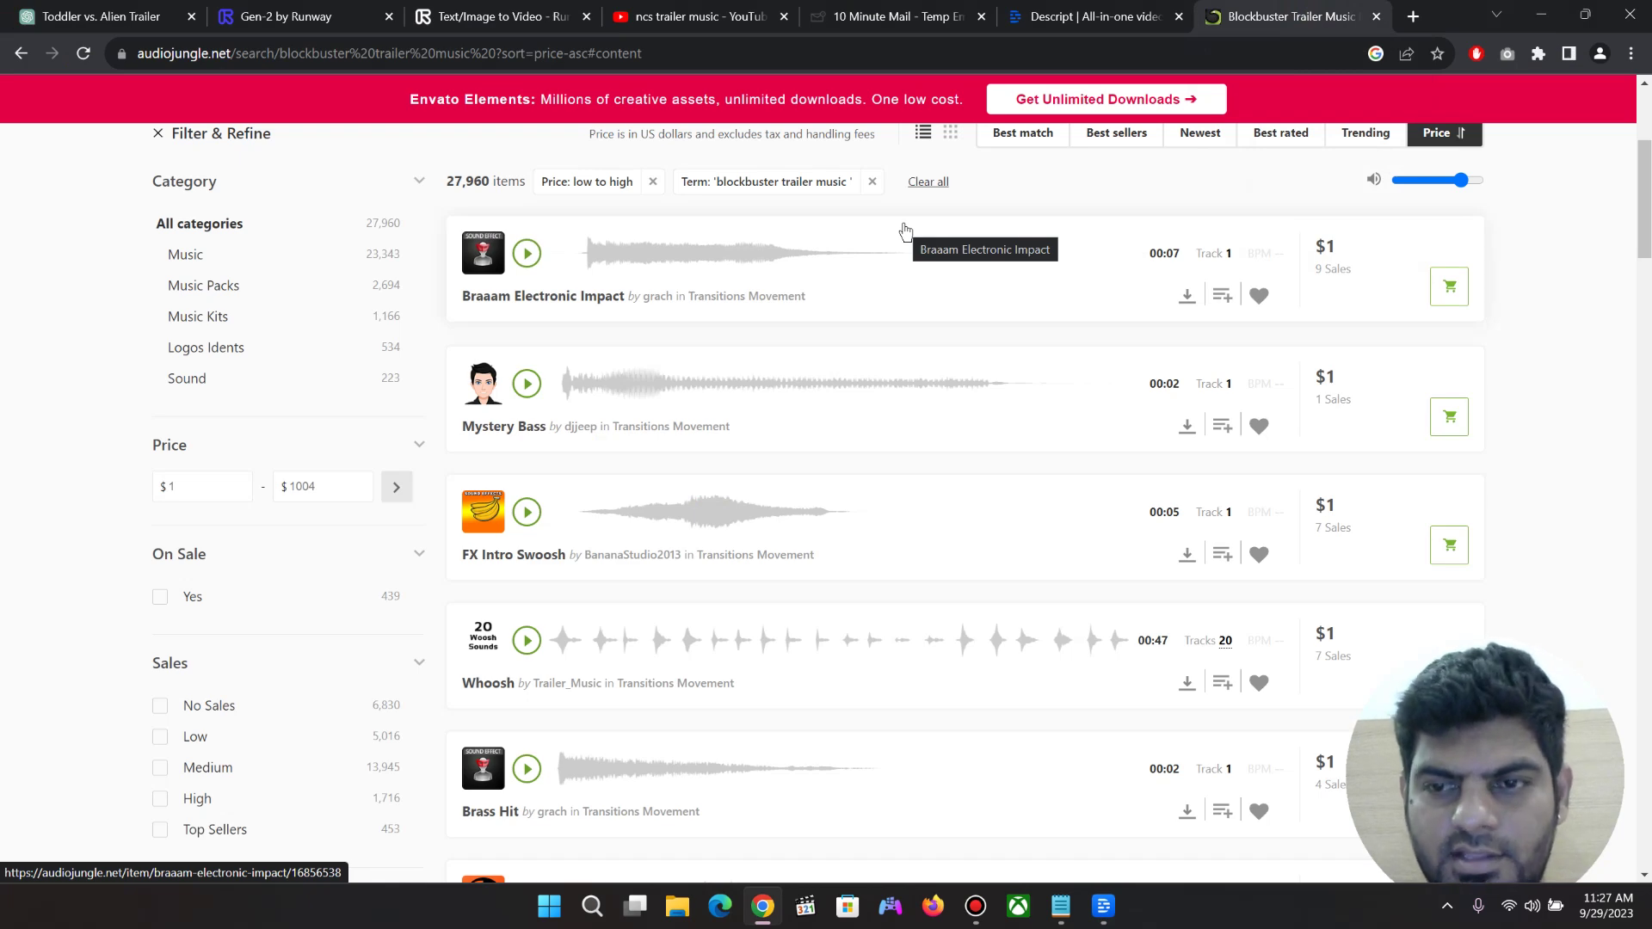
Search YouTube for 'cyber voyage ai cyber education trailer' and open the World No 1 Cyber Education AI Trailer
click(692, 16)
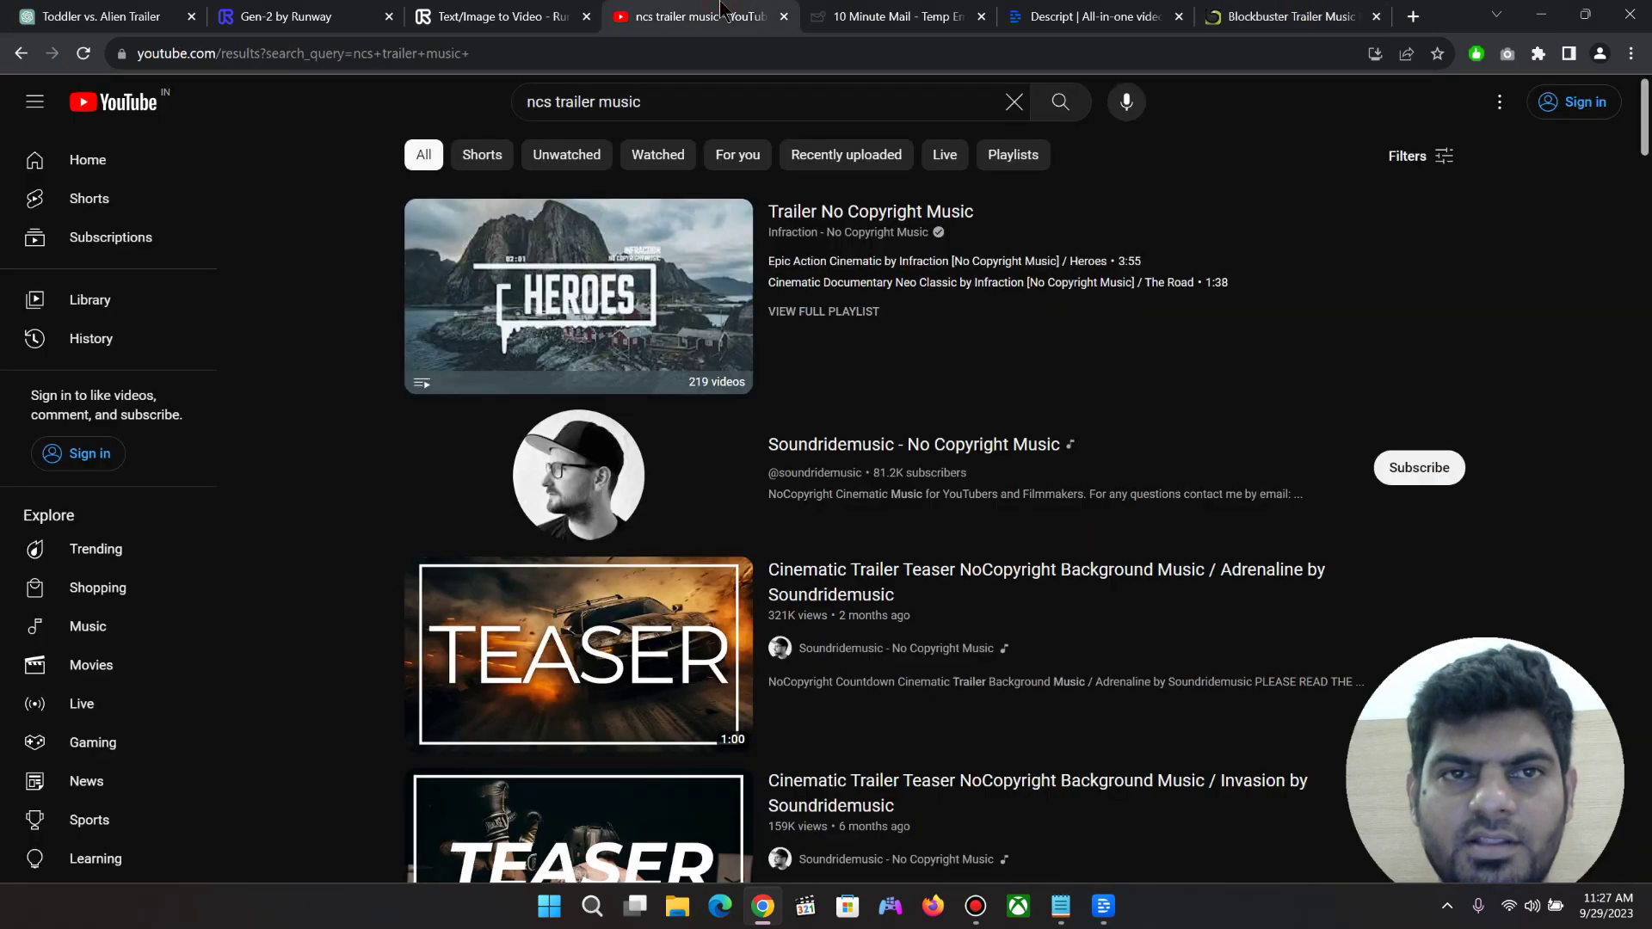
click(621, 102)
key(ctrl+a)
text(cyber voyage)
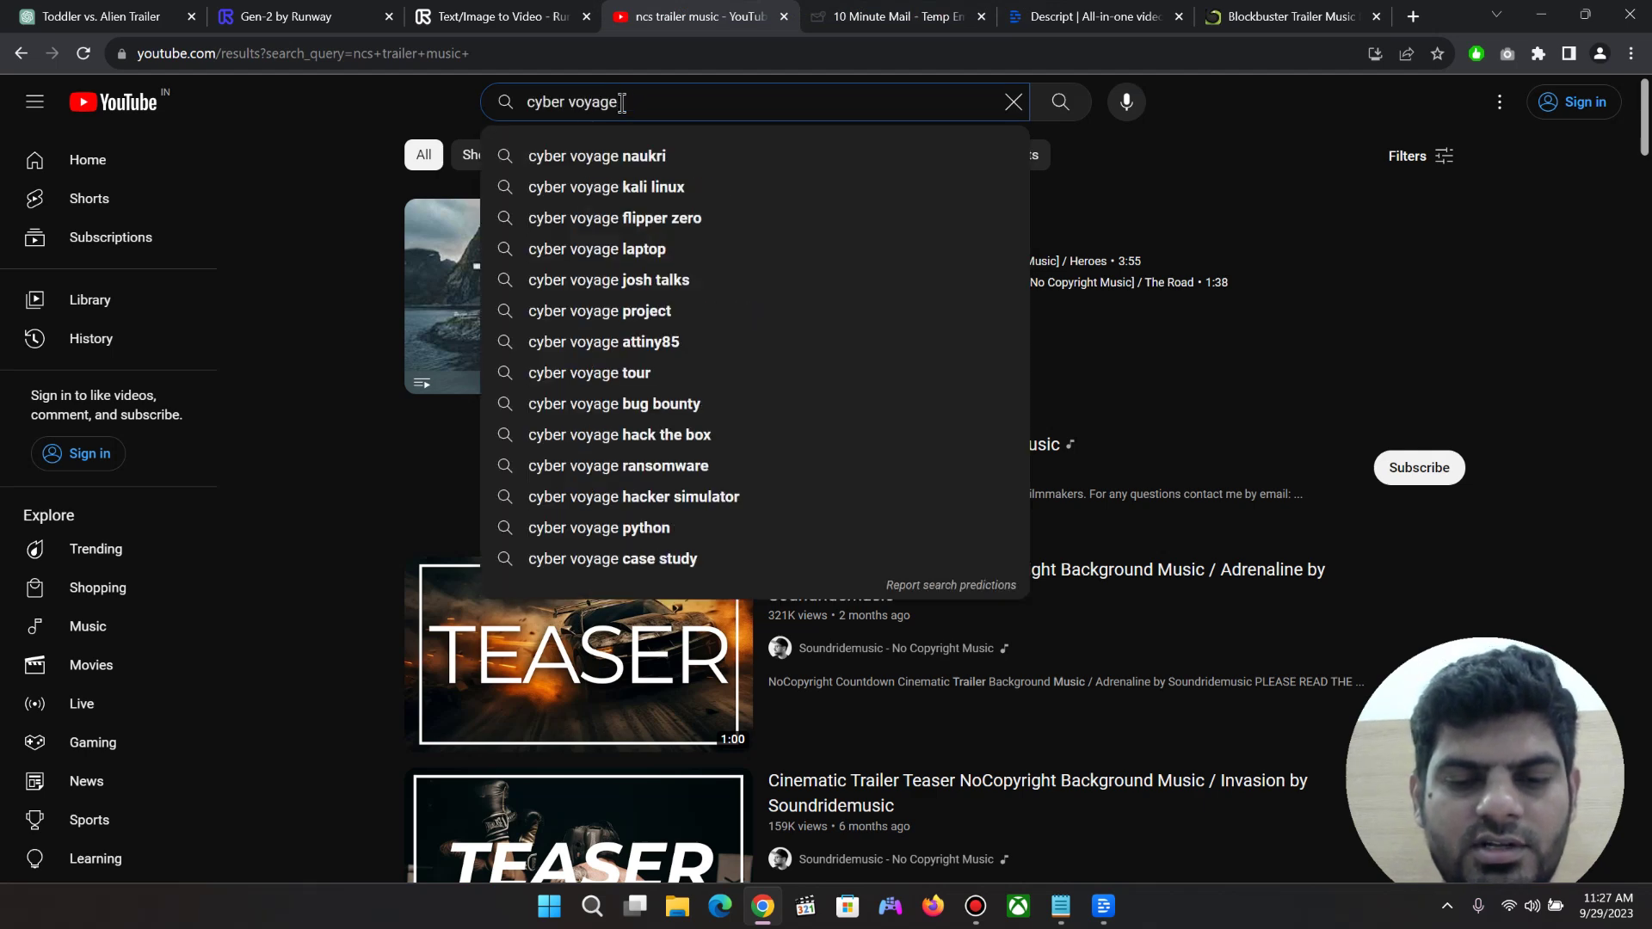
text( ai cyber education trailer)
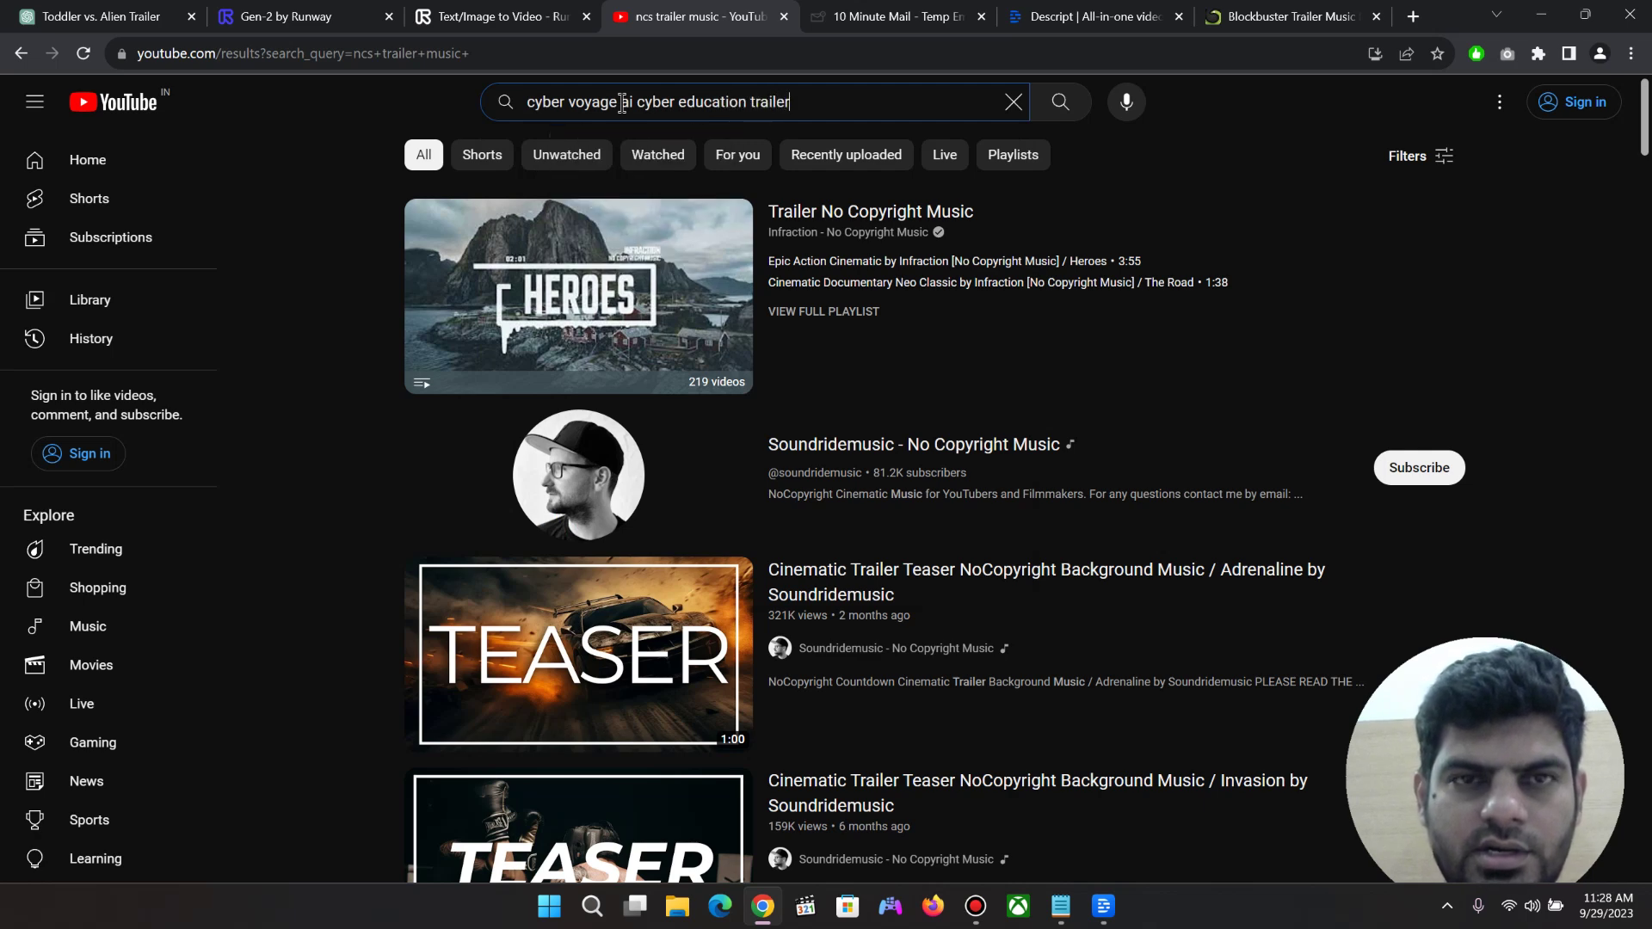
key(Return)
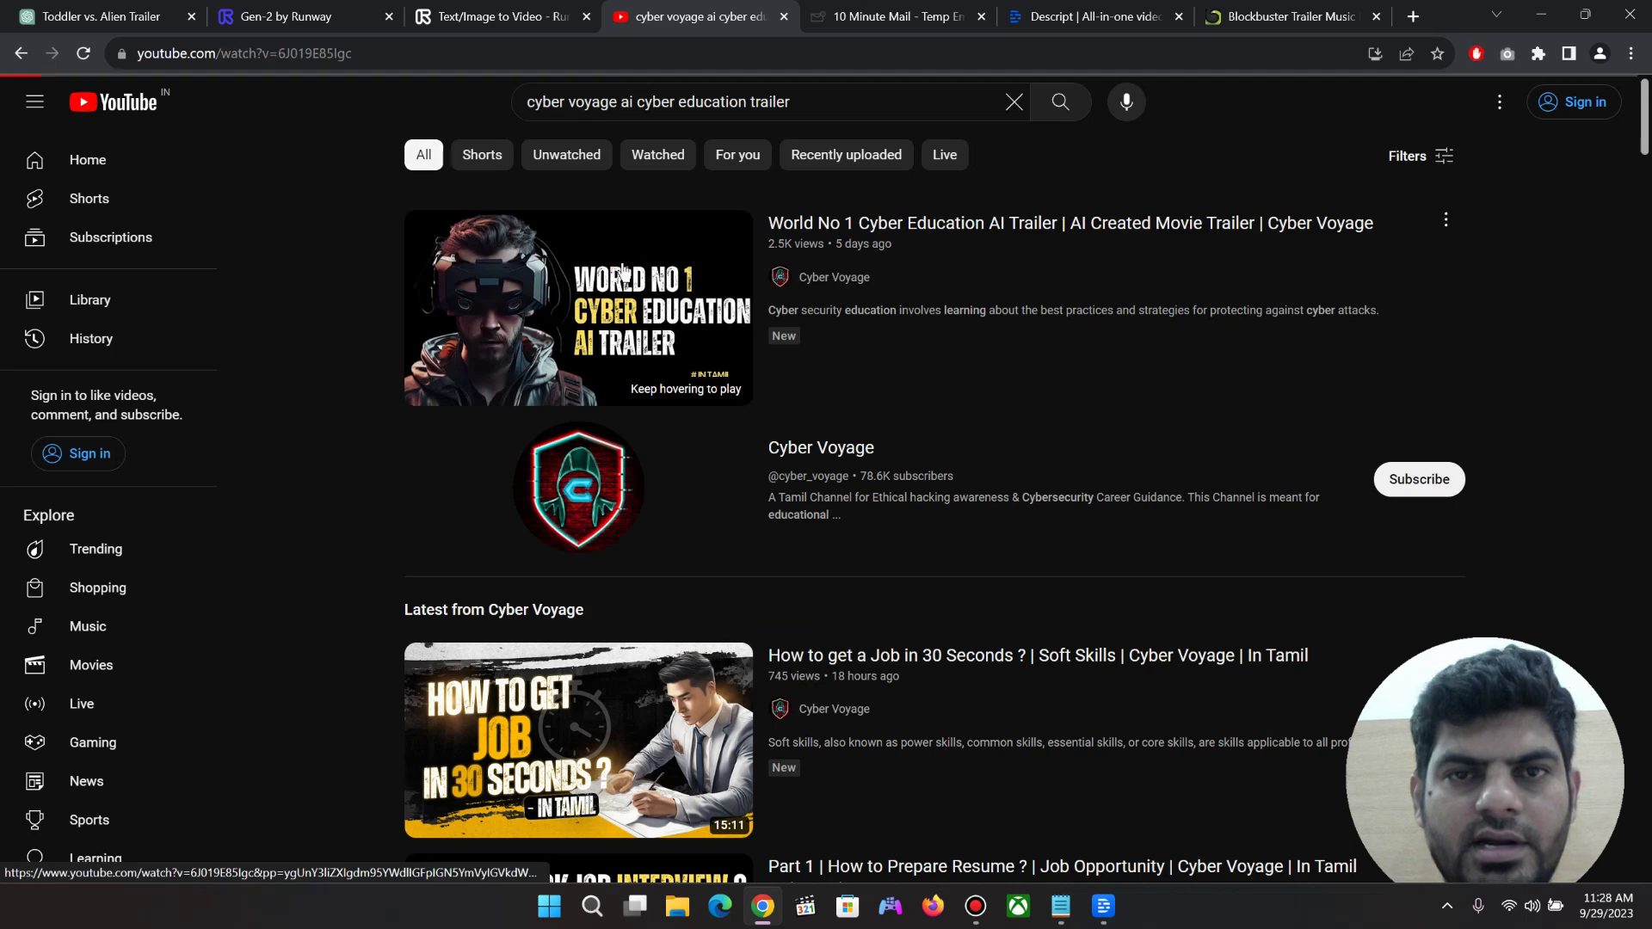
click(625, 274)
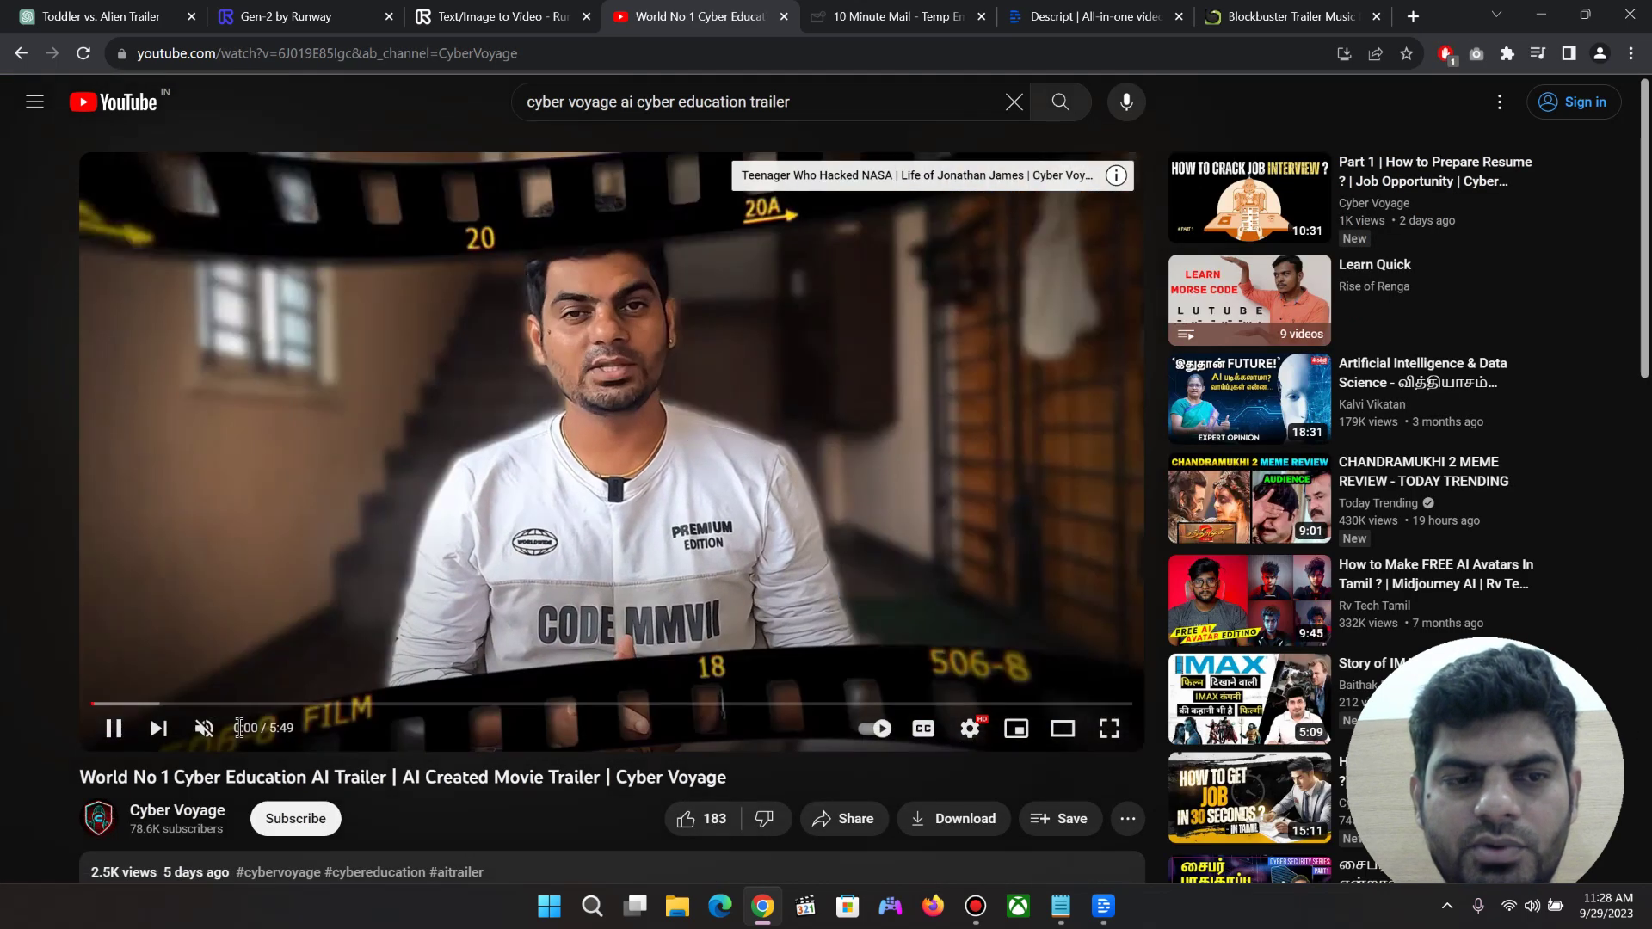
Unmute the trailer, jump ahead to about 1:14, then mute it again
click(204, 727)
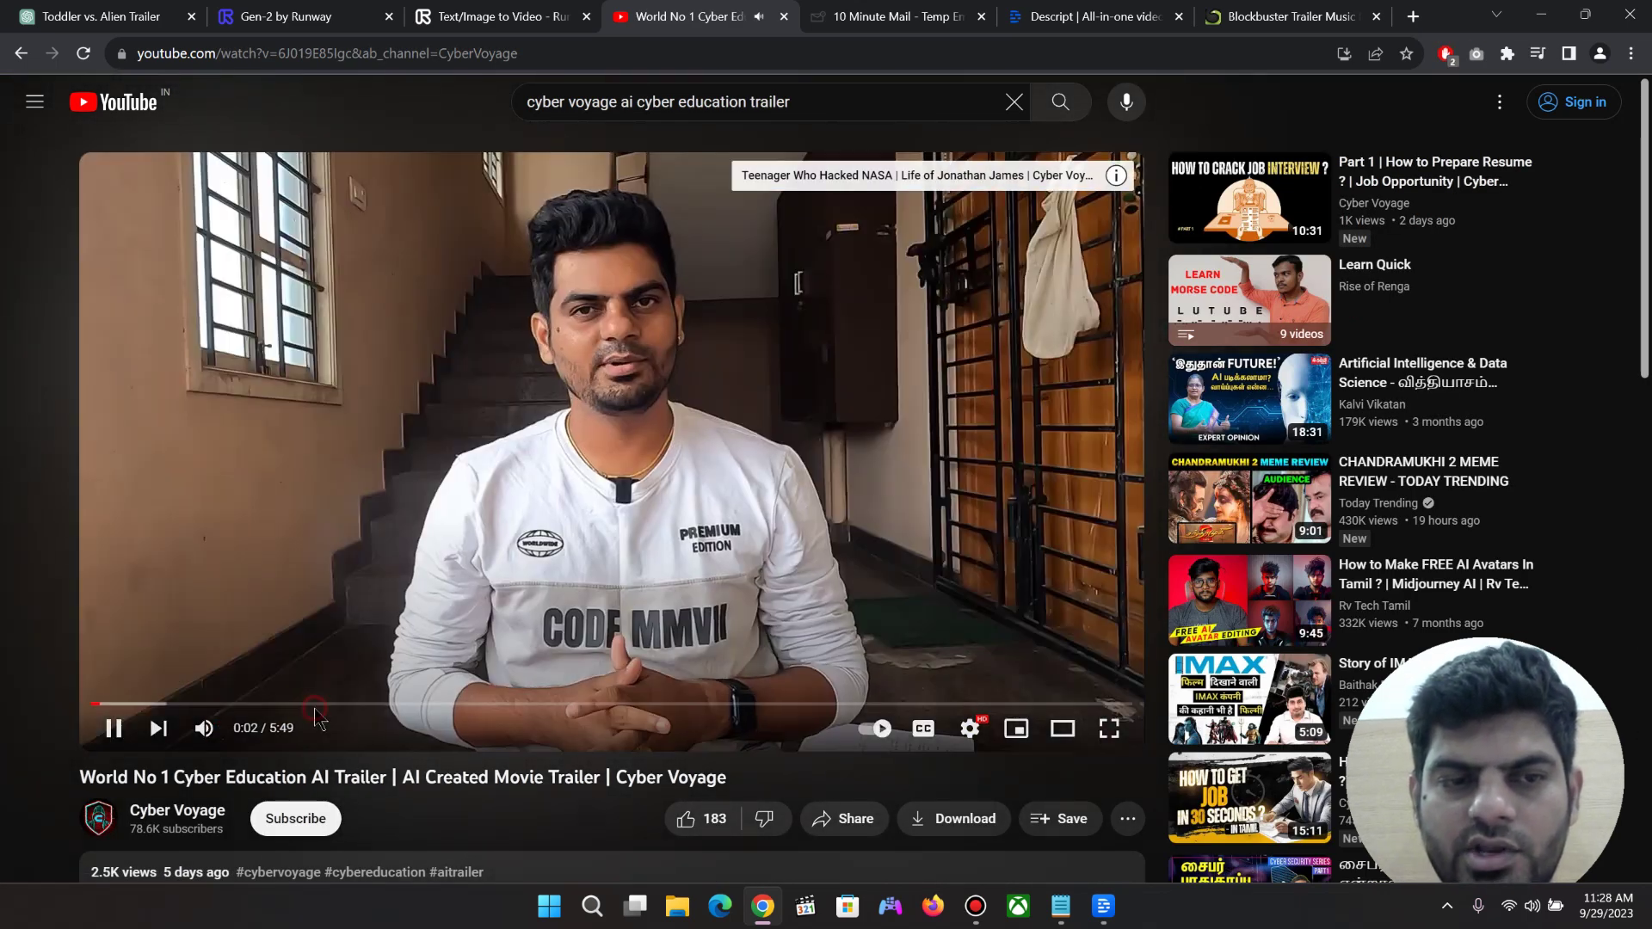
click(314, 704)
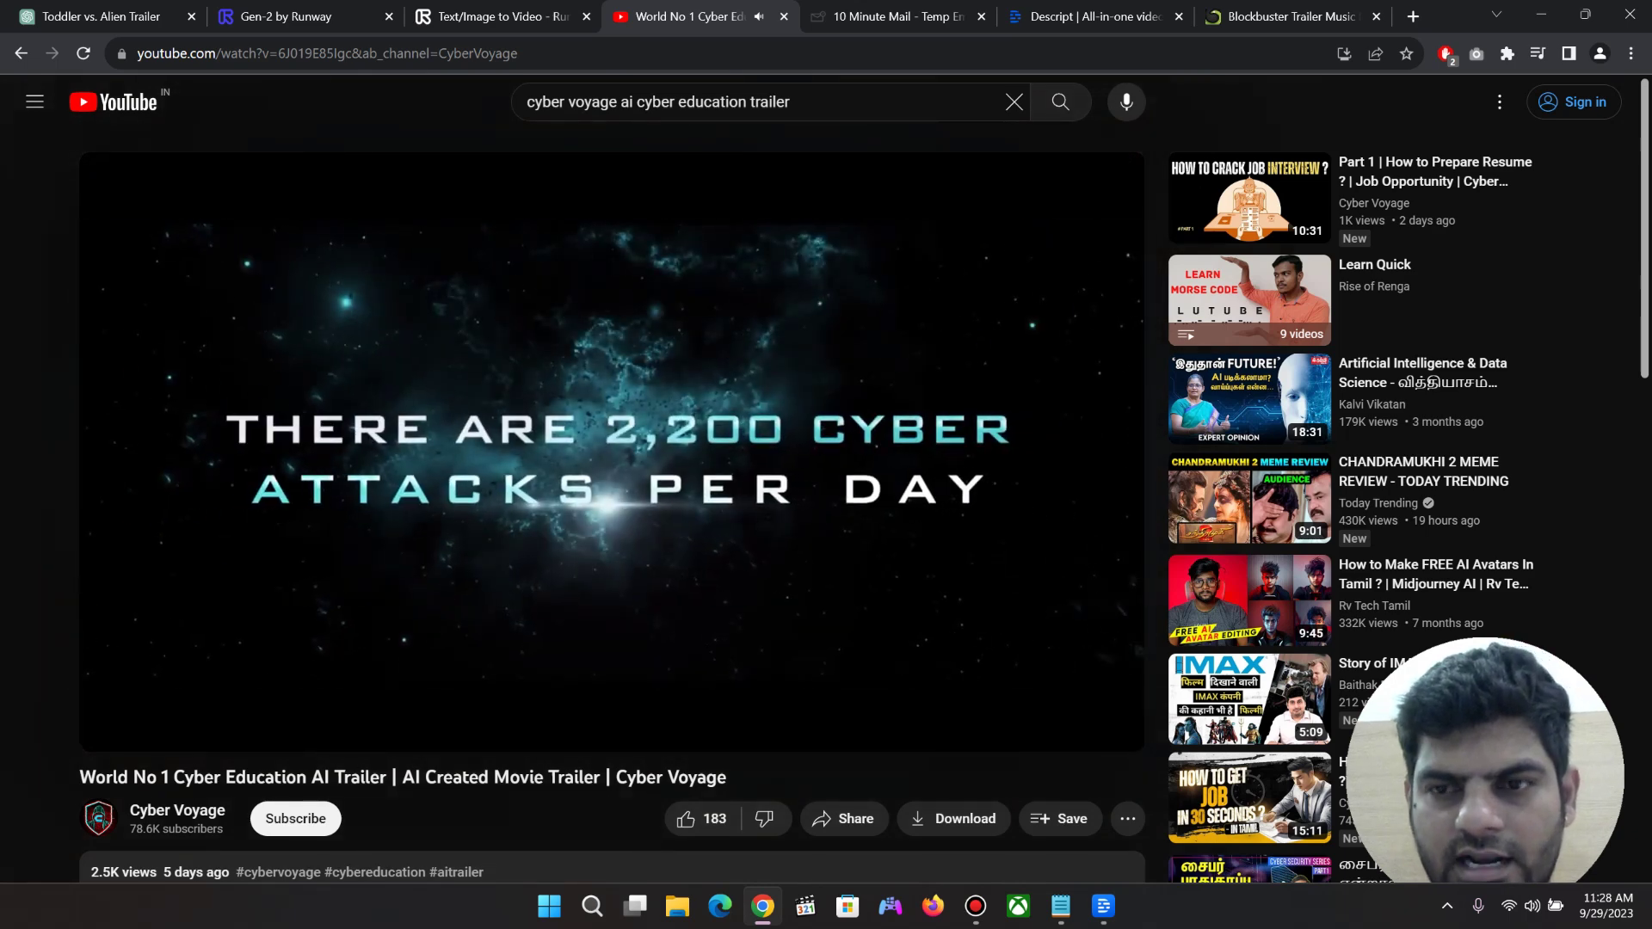
click(204, 729)
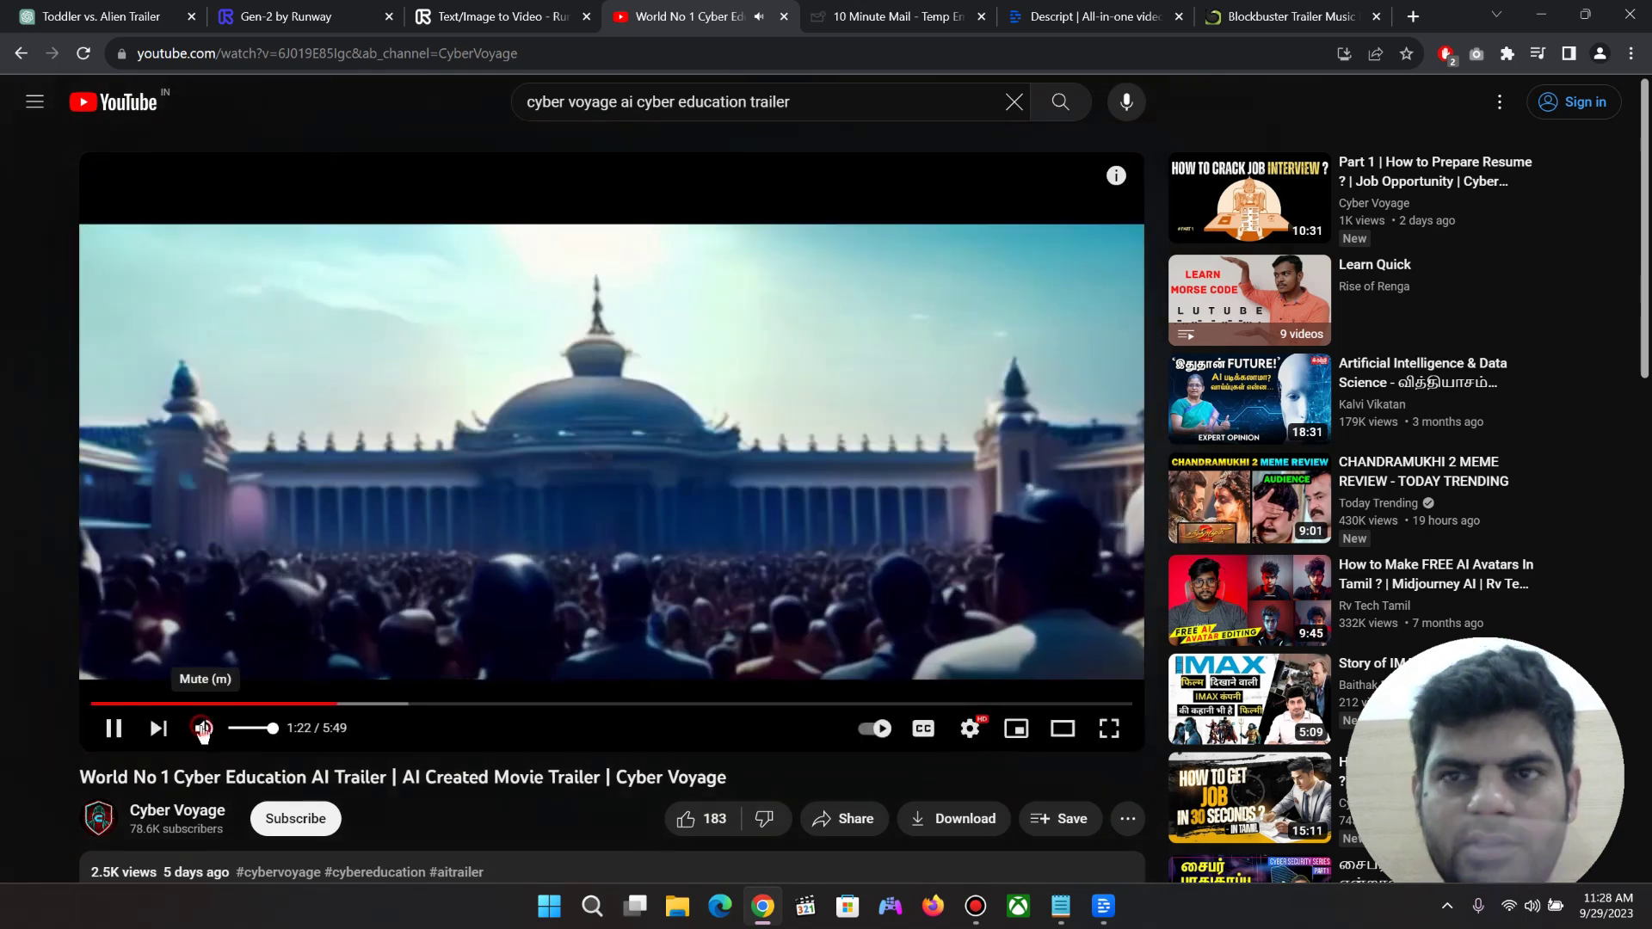